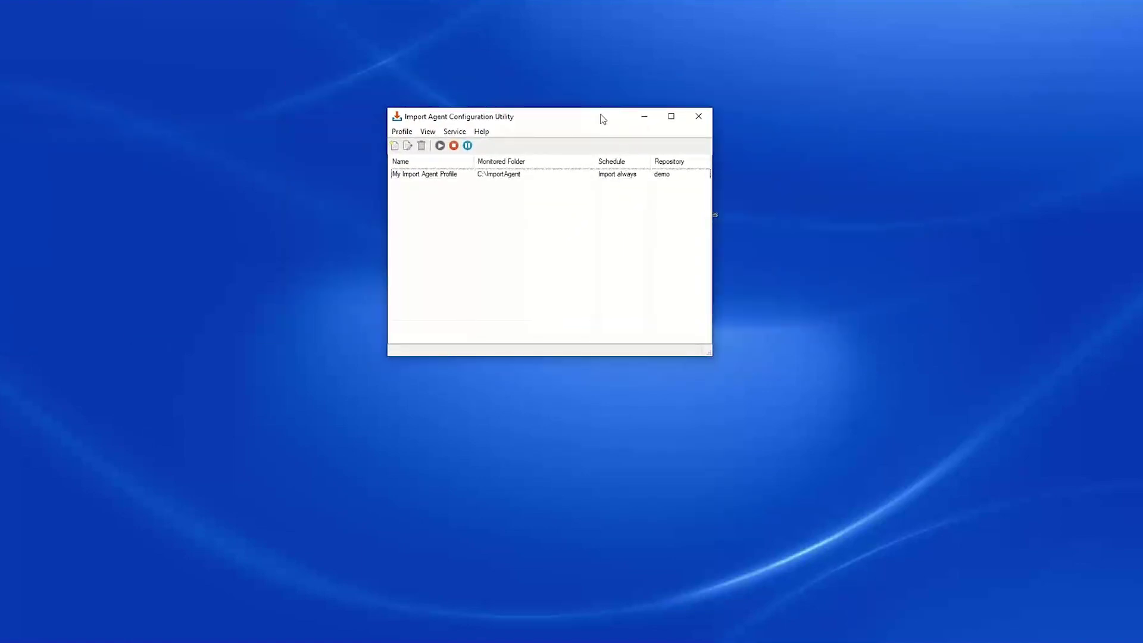
Open the global Options dialog from the Profile menu, centre it, and show its File Types tab
{"action": "left_click", "coordinate": [401, 132]}
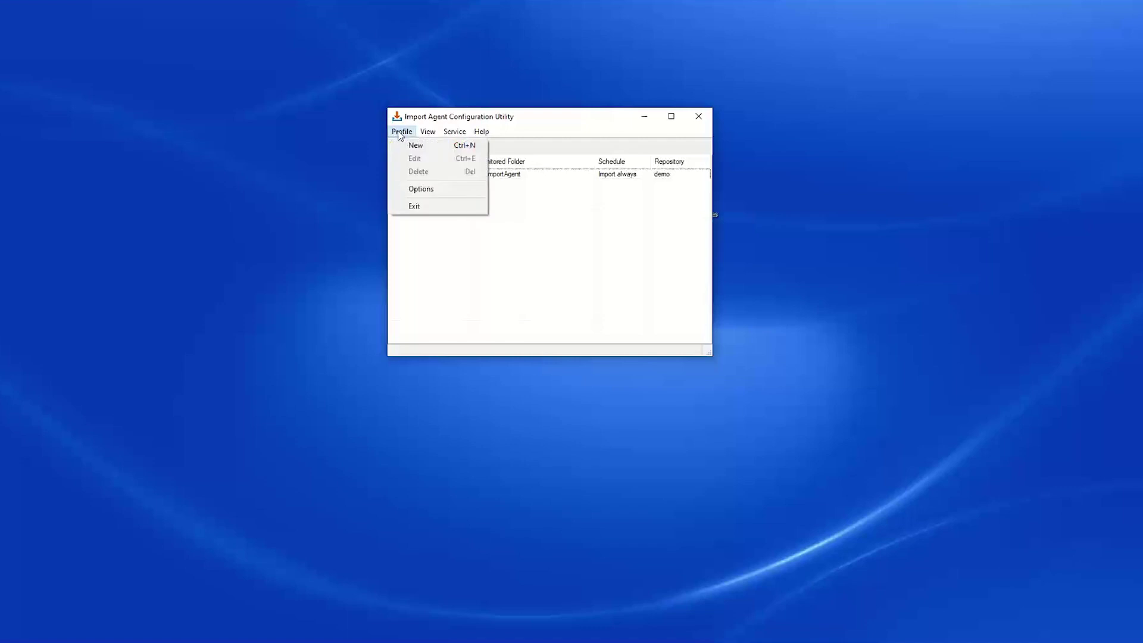
{"action": "left_click", "coordinate": [443, 194]}
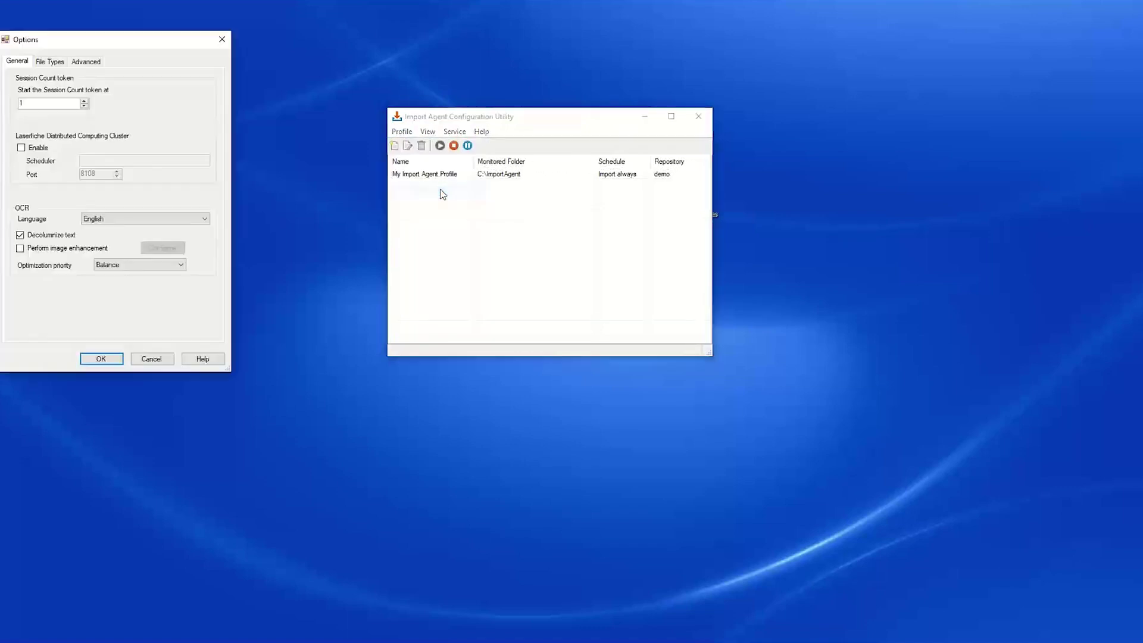
{"action": "left_click_drag", "start_coordinate": [126, 41], "coordinate": [527, 74]}
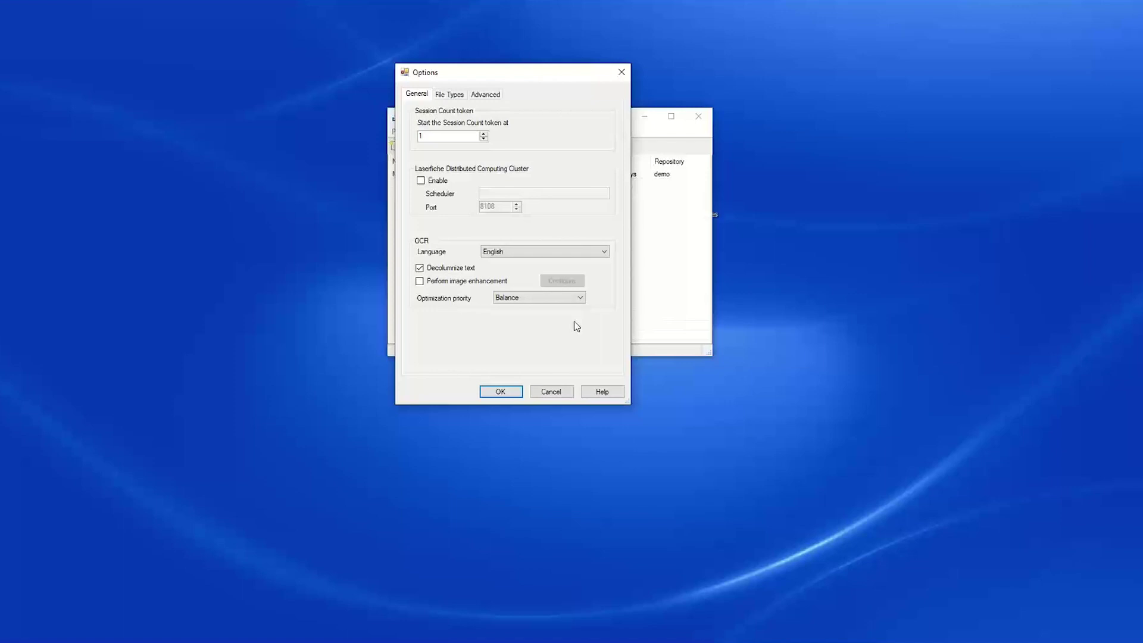
{"action": "left_click", "coordinate": [448, 97]}
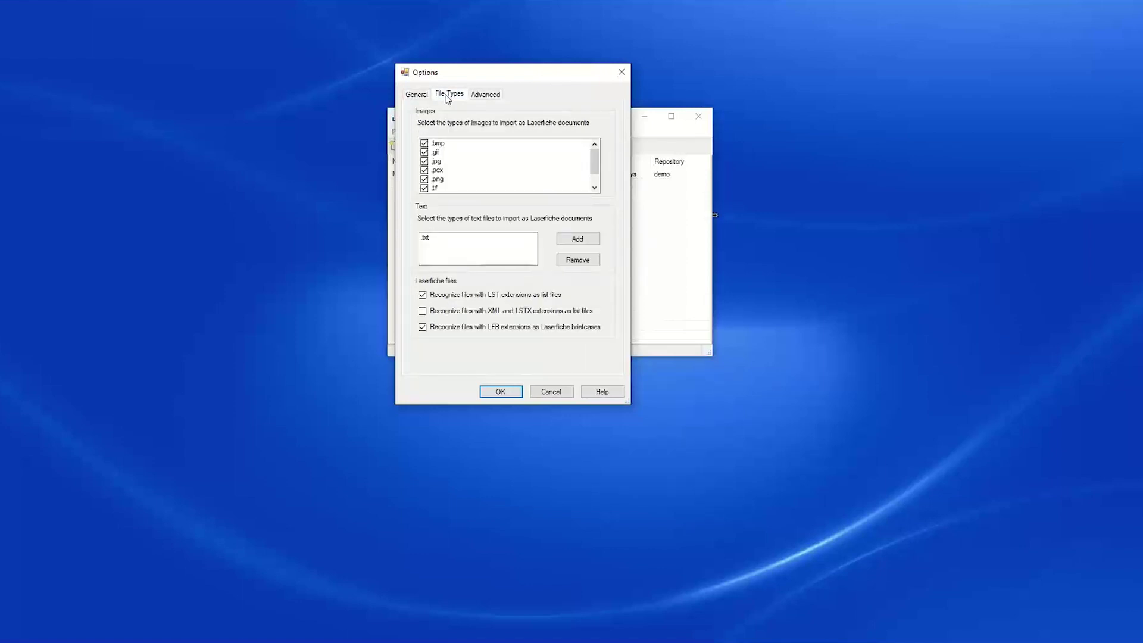
Scroll the image types list, review the Advanced monitoring settings, and close Options
{"action": "mouse_move", "coordinate": [596, 164]}
{"action": "left_mouse_down"}
{"action": "mouse_move", "coordinate": [596, 179]}
{"action": "mouse_move", "coordinate": [595, 145]}
{"action": "left_mouse_up"}
{"action": "left_click", "coordinate": [498, 96]}
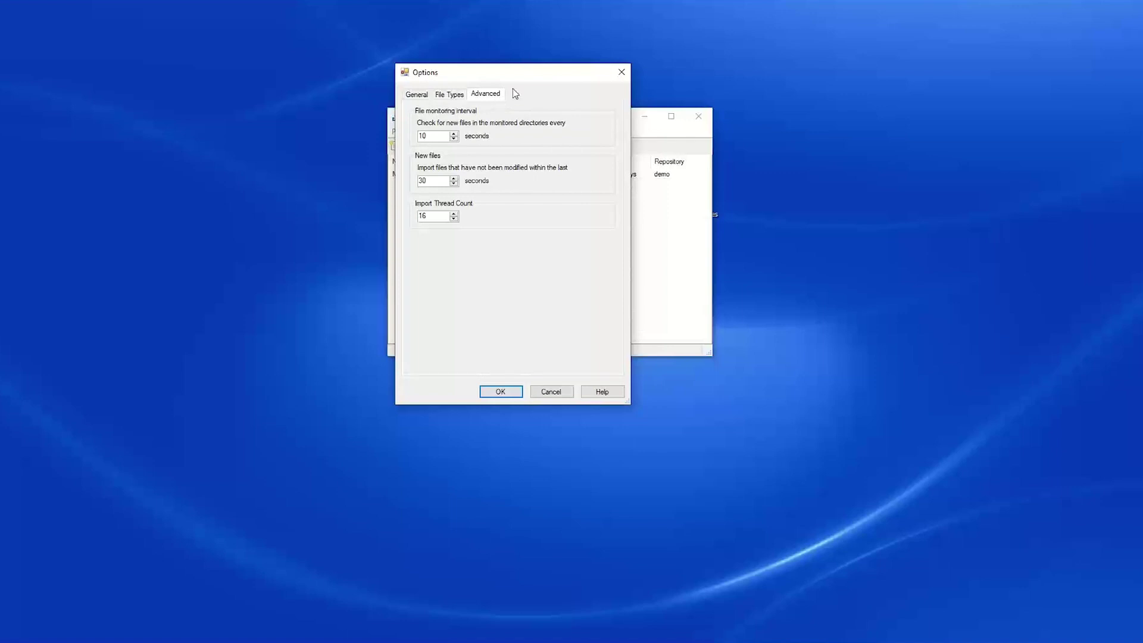
{"action": "left_click", "coordinate": [622, 72]}
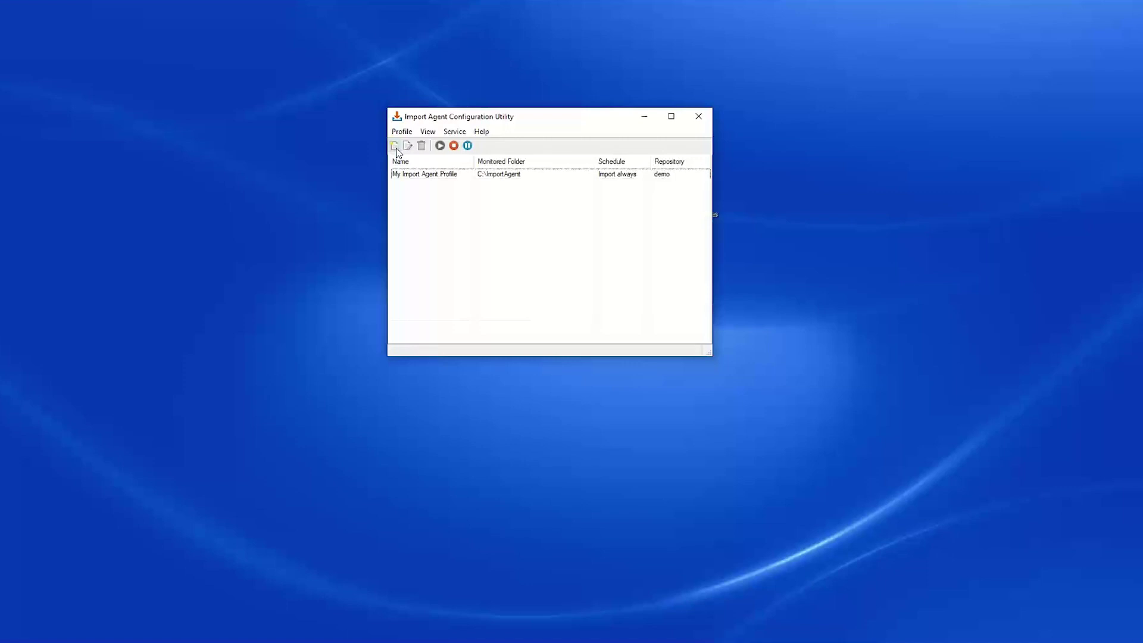
Create a new import profile named 'Webinar Profile'
{"action": "left_click", "coordinate": [396, 149]}
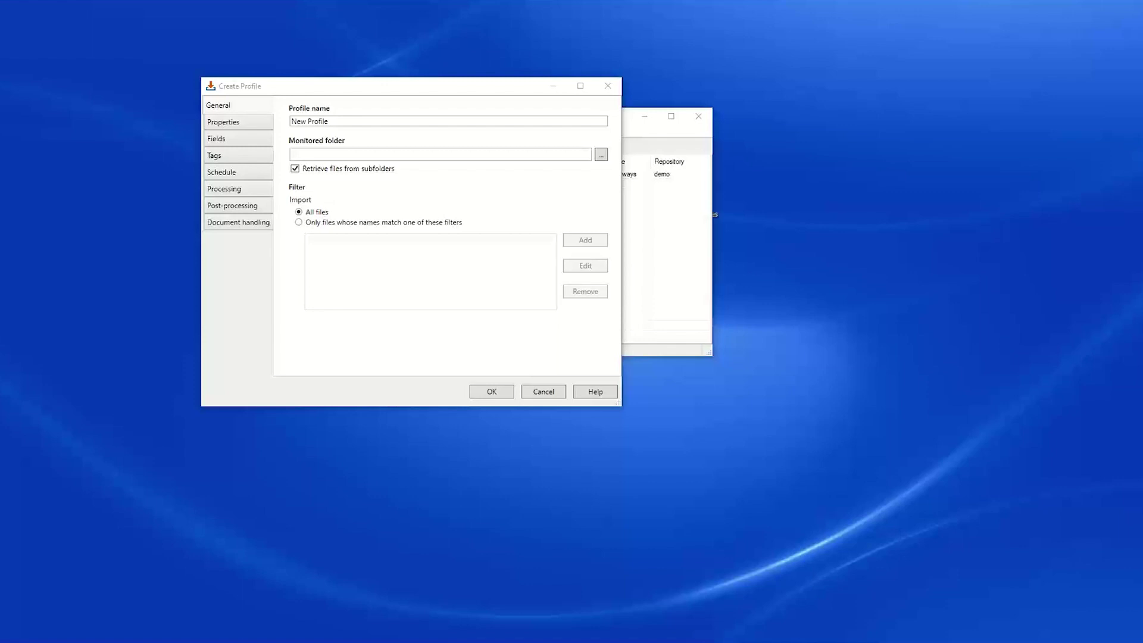
{"action": "left_click", "coordinate": [367, 121]}
{"action": "triple_click", "coordinate": [367, 122]}
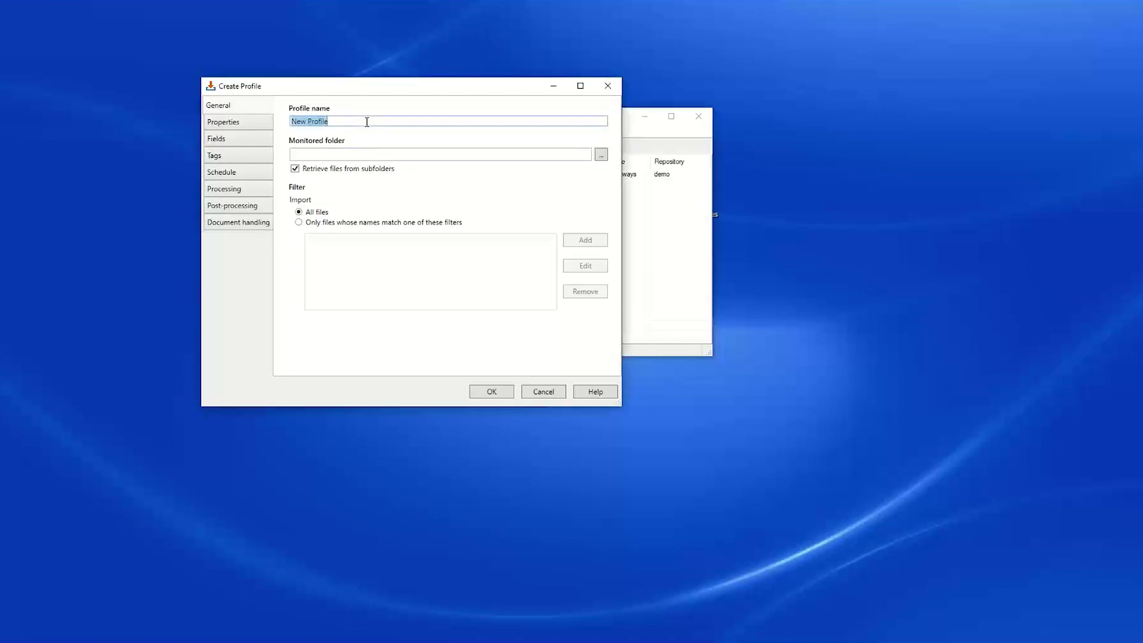
{"action": "key", "text": "BackSpace"}
{"action": "type", "text": "Webinar Profile"}
Set the monitored folder to C:\Import Agent
{"action": "left_click", "coordinate": [362, 155]}
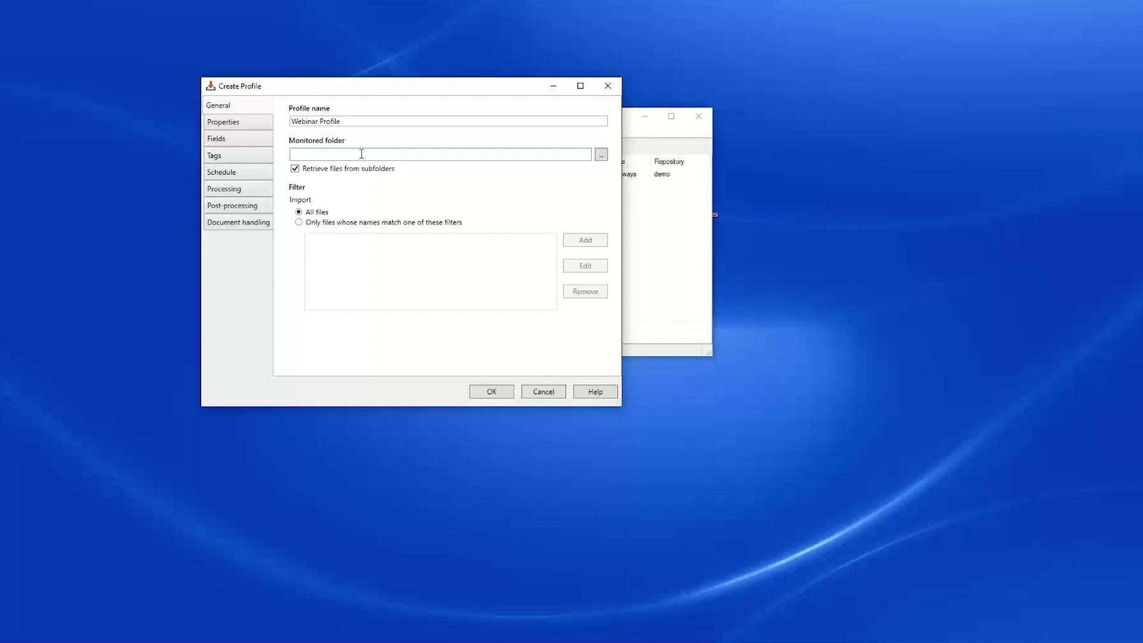
{"action": "left_click", "coordinate": [600, 156]}
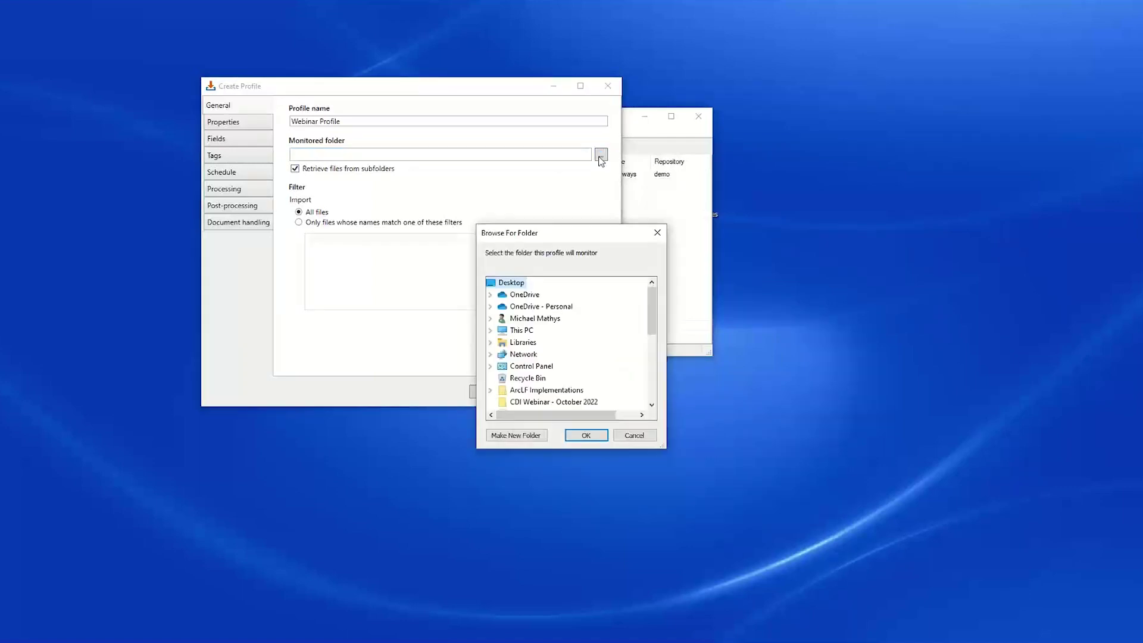
{"action": "left_click", "coordinate": [657, 233]}
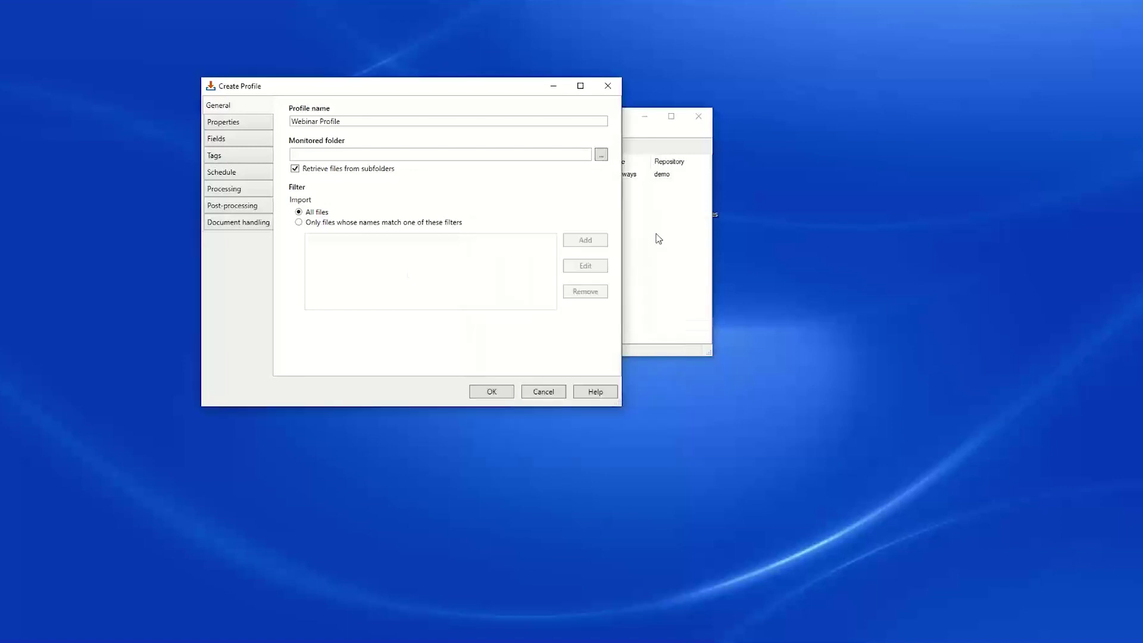
{"action": "left_click", "coordinate": [428, 153]}
{"action": "type", "text": "C:\\Import Agent"}
Look at the file name filter patterns, then keep importing all files
{"action": "left_click", "coordinate": [319, 223]}
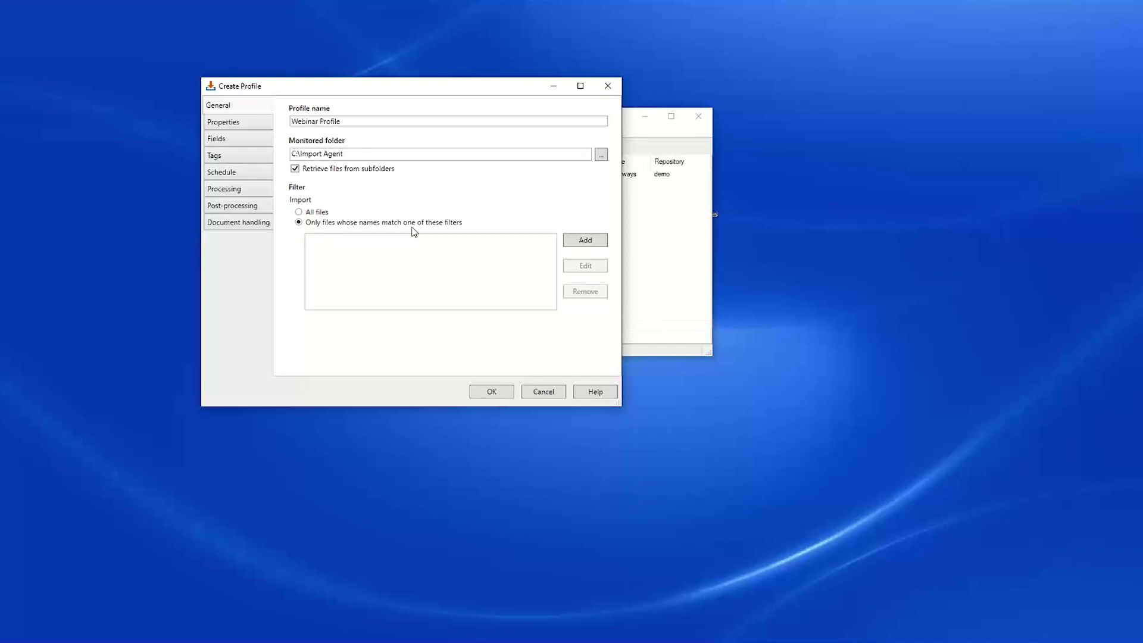
{"action": "left_click", "coordinate": [572, 244]}
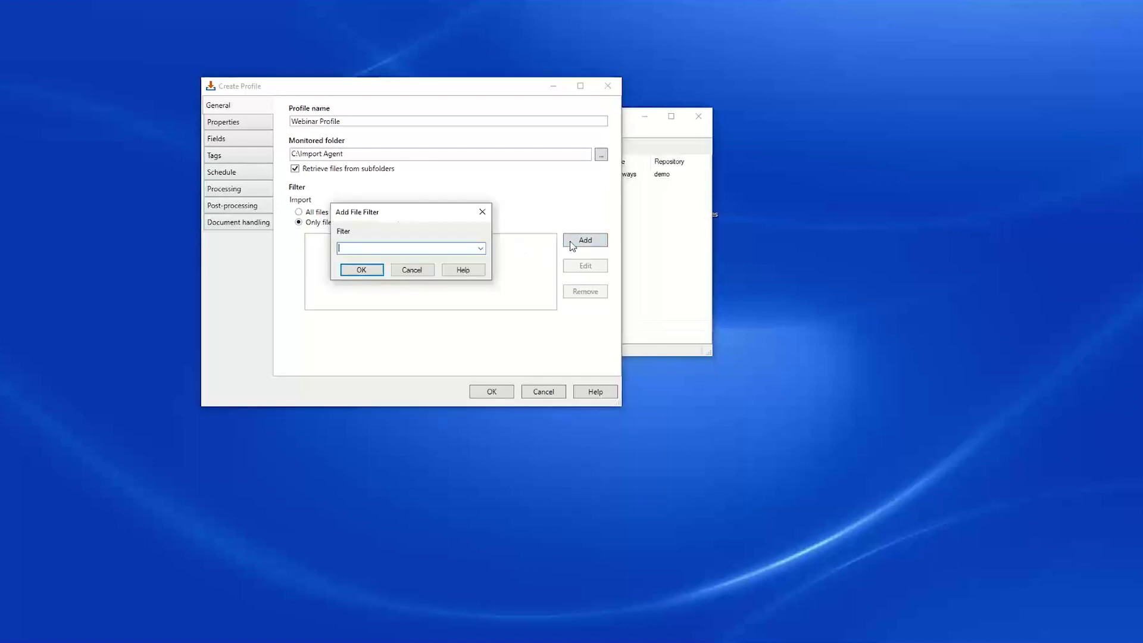
{"action": "left_click", "coordinate": [481, 248]}
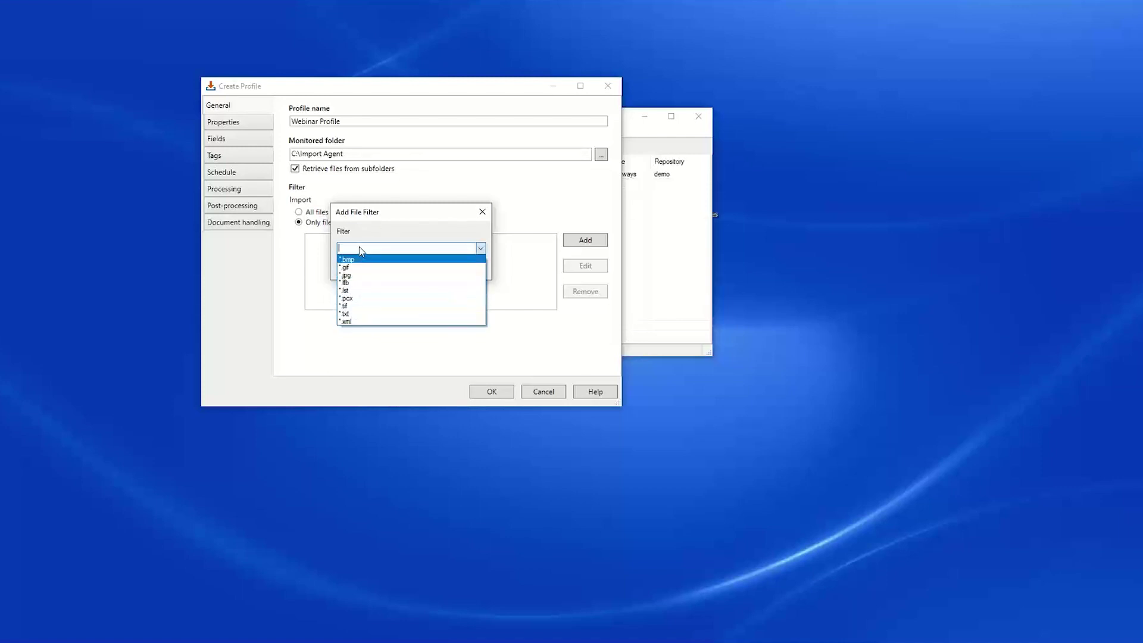
{"action": "left_click", "coordinate": [480, 213]}
{"action": "left_click", "coordinate": [482, 213]}
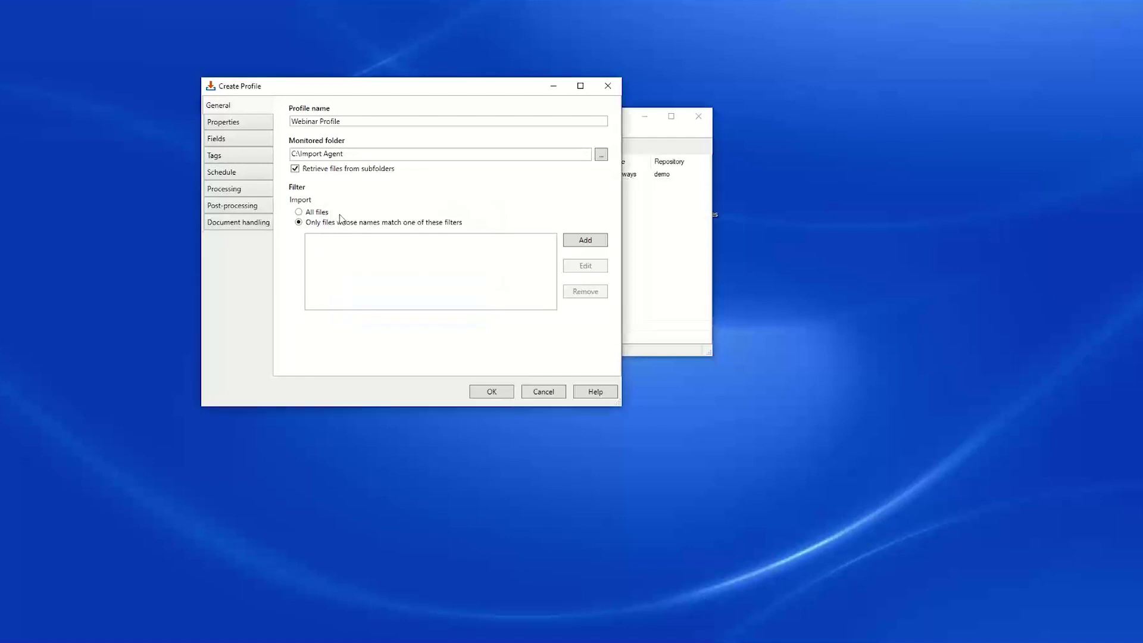
{"action": "left_click", "coordinate": [321, 215]}
{"action": "left_click", "coordinate": [223, 122]}
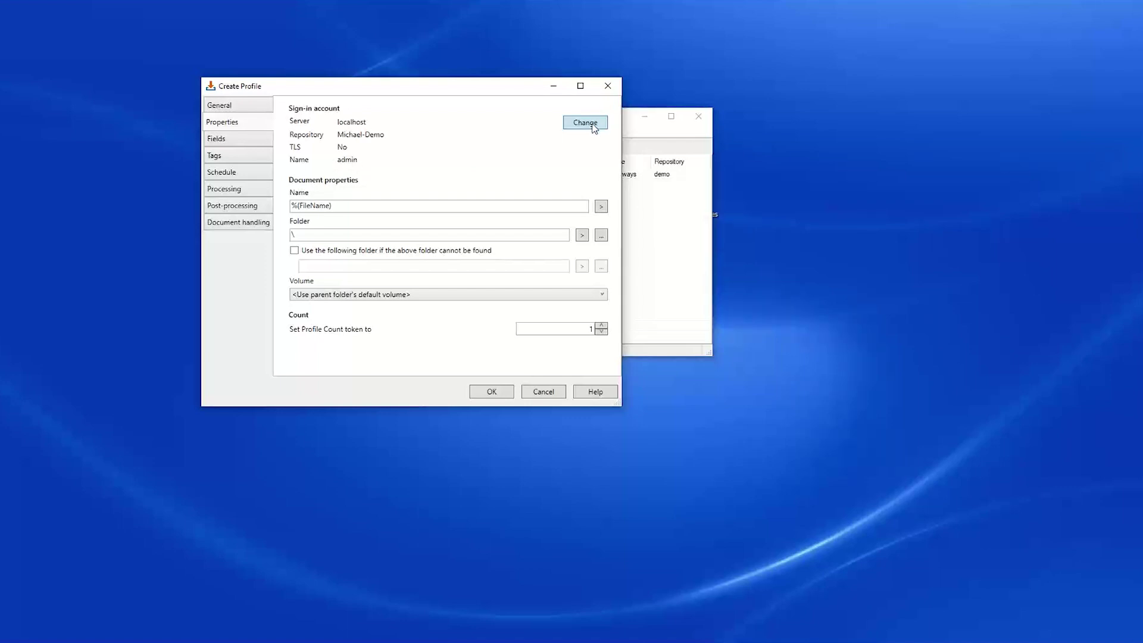
Send documents named %(FileName) to the repository folder '1. Incoming Documents'
{"action": "left_click", "coordinate": [477, 203]}
{"action": "left_click_drag", "start_coordinate": [355, 207], "coordinate": [283, 206]}
{"action": "left_click", "coordinate": [345, 234]}
{"action": "left_click", "coordinate": [601, 236]}
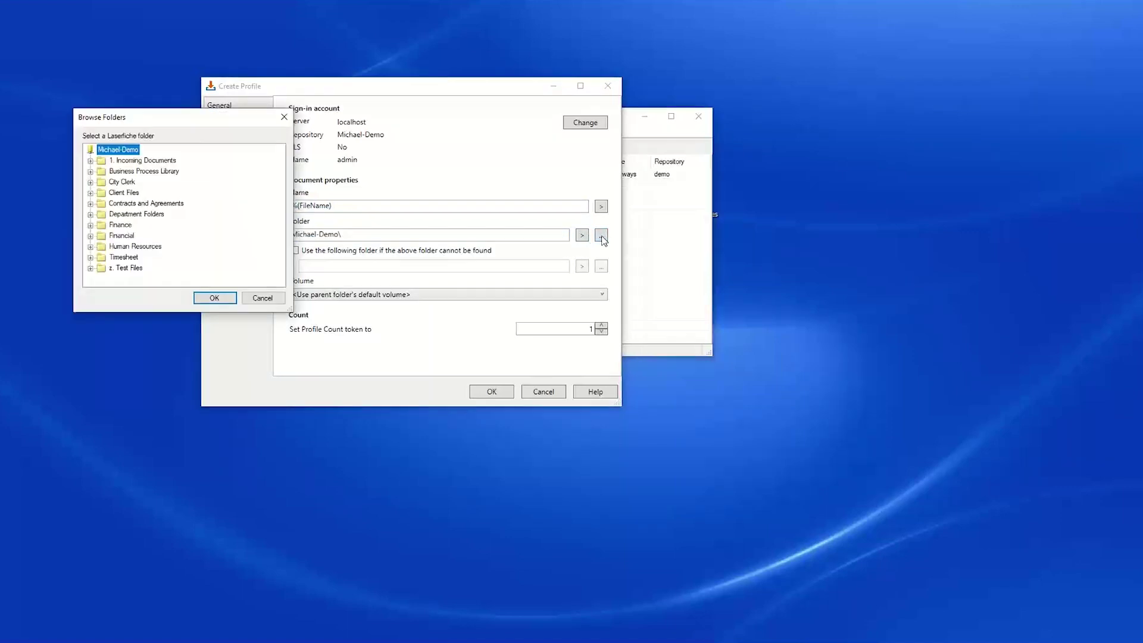
{"action": "left_click", "coordinate": [146, 161]}
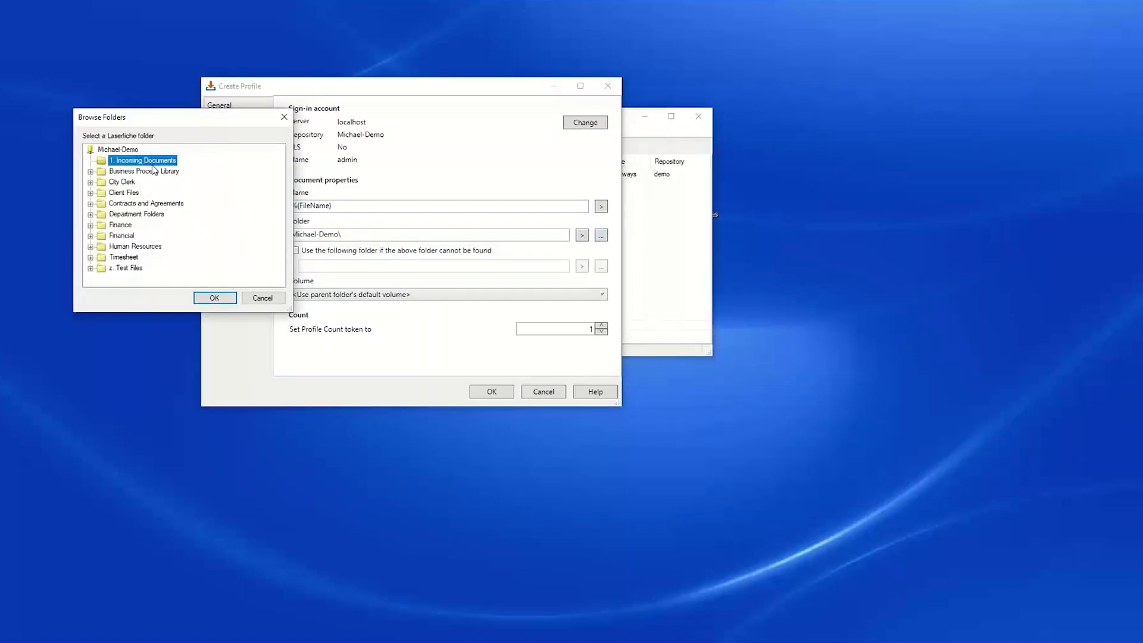
{"action": "left_click", "coordinate": [213, 297]}
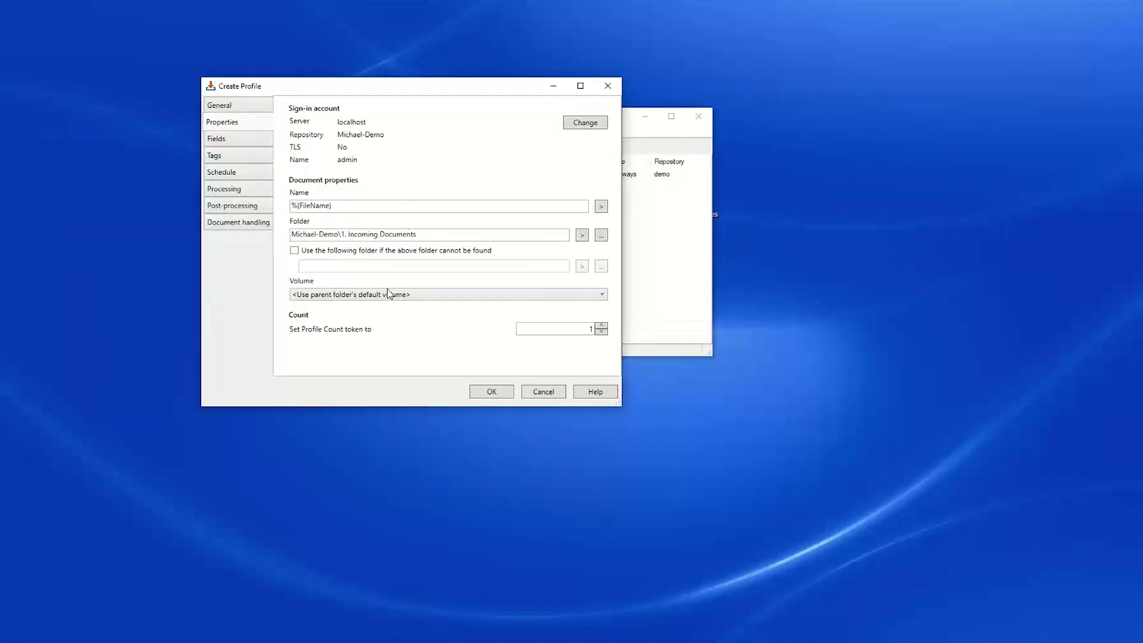
{"action": "left_click", "coordinate": [259, 143]}
Assign the Client Documents template to the profile
{"action": "left_click", "coordinate": [394, 110]}
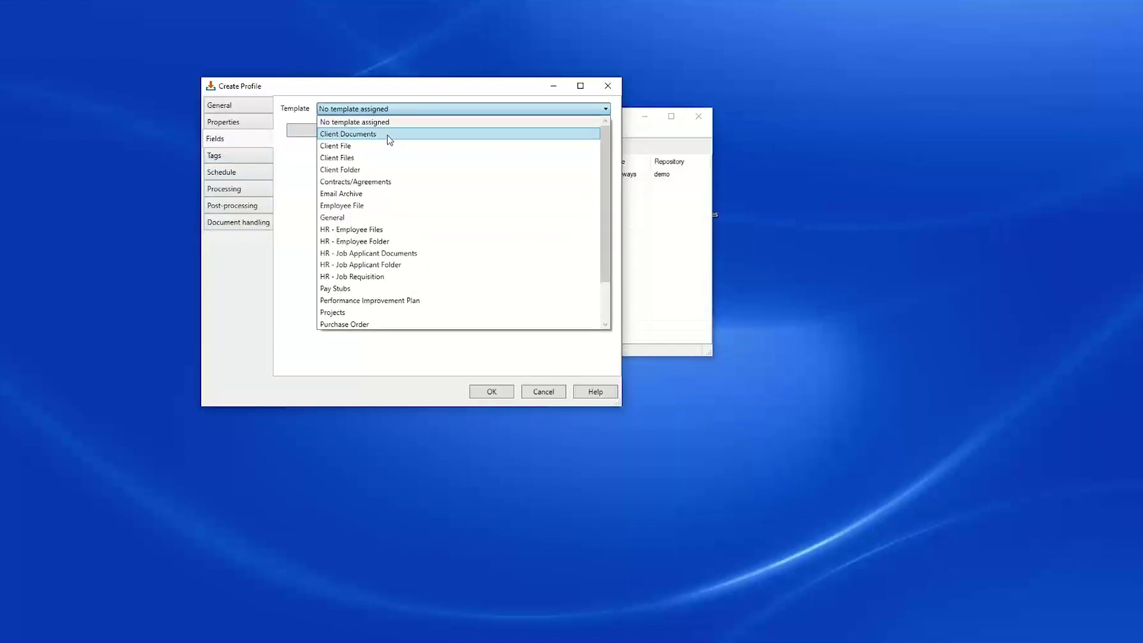
{"action": "left_click", "coordinate": [387, 134]}
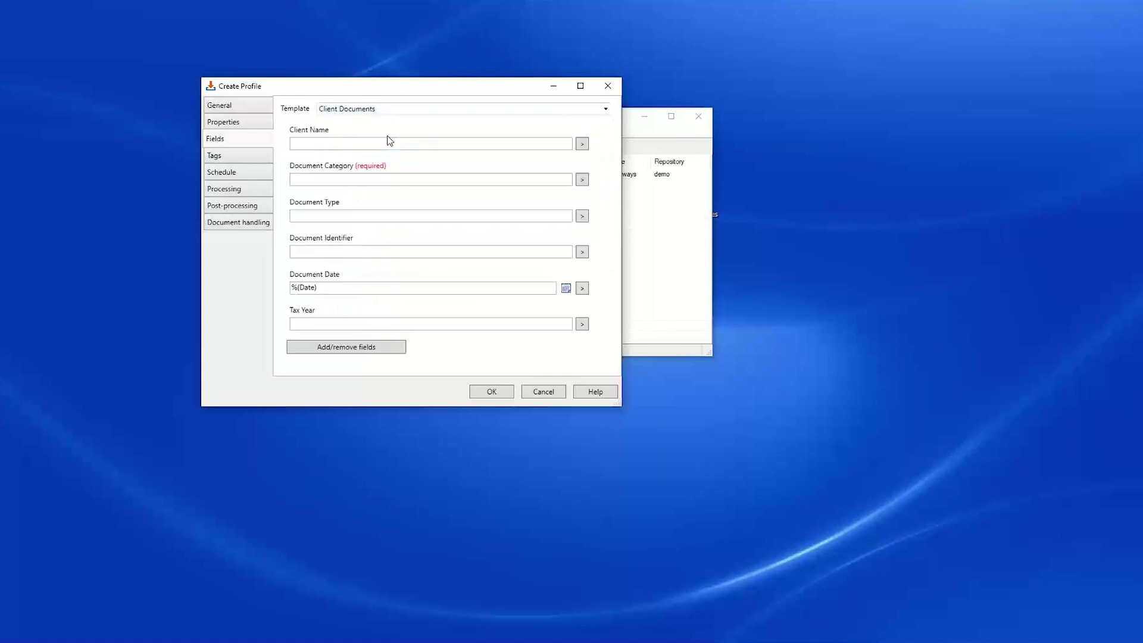
{"action": "left_click", "coordinate": [387, 143]}
Leave Client Name empty and fill Document Category with the %(Subfolder) token
{"action": "left_click", "coordinate": [582, 144]}
{"action": "mouse_move", "coordinate": [703, 148]}
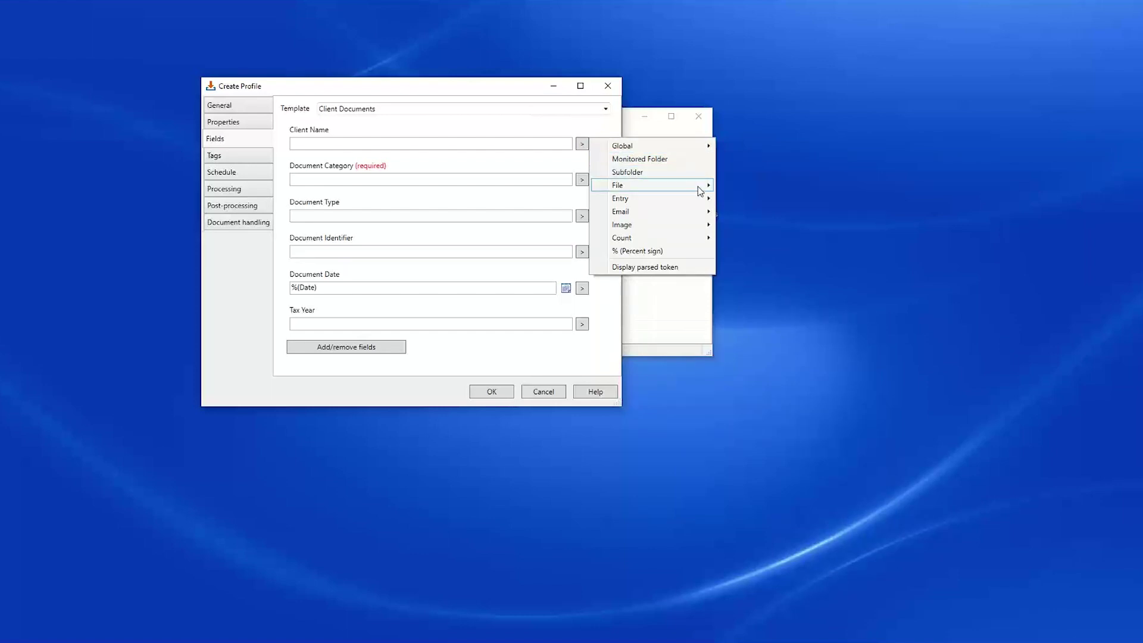
{"action": "mouse_move", "coordinate": [700, 189]}
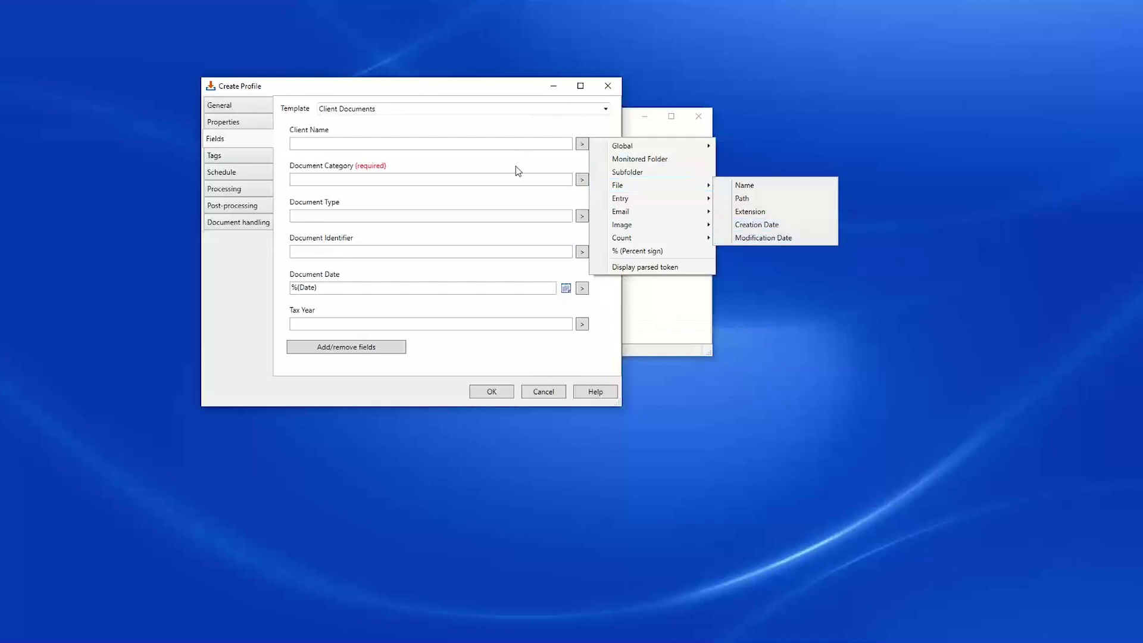
{"action": "key", "text": "Escape"}
{"action": "key", "text": "Escape"}
{"action": "left_click", "coordinate": [583, 179]}
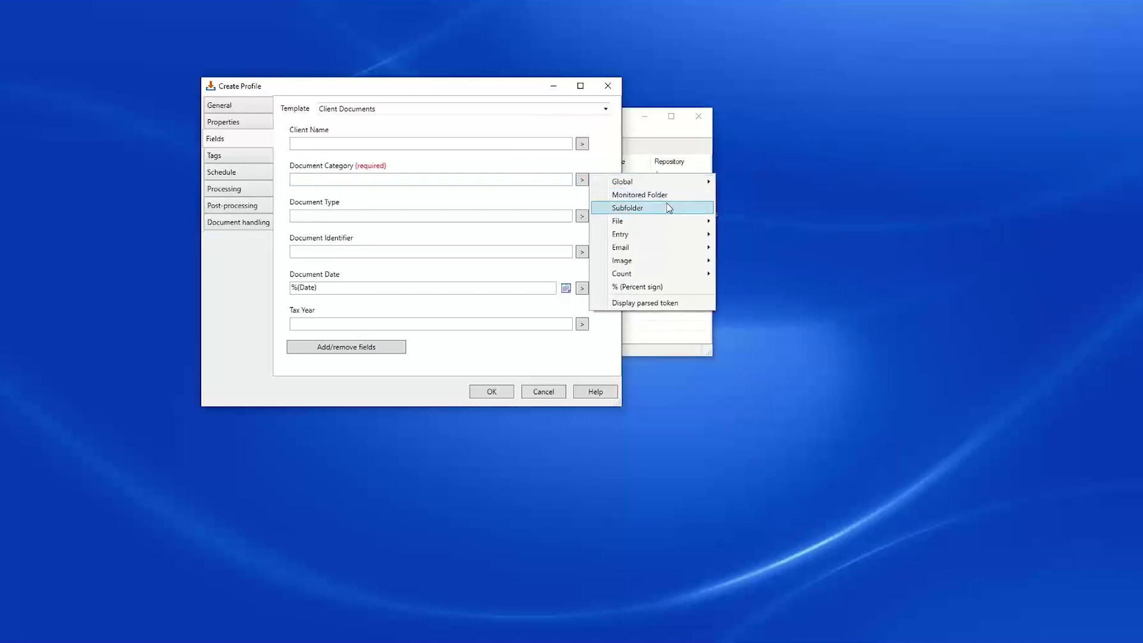
{"action": "left_click", "coordinate": [643, 210]}
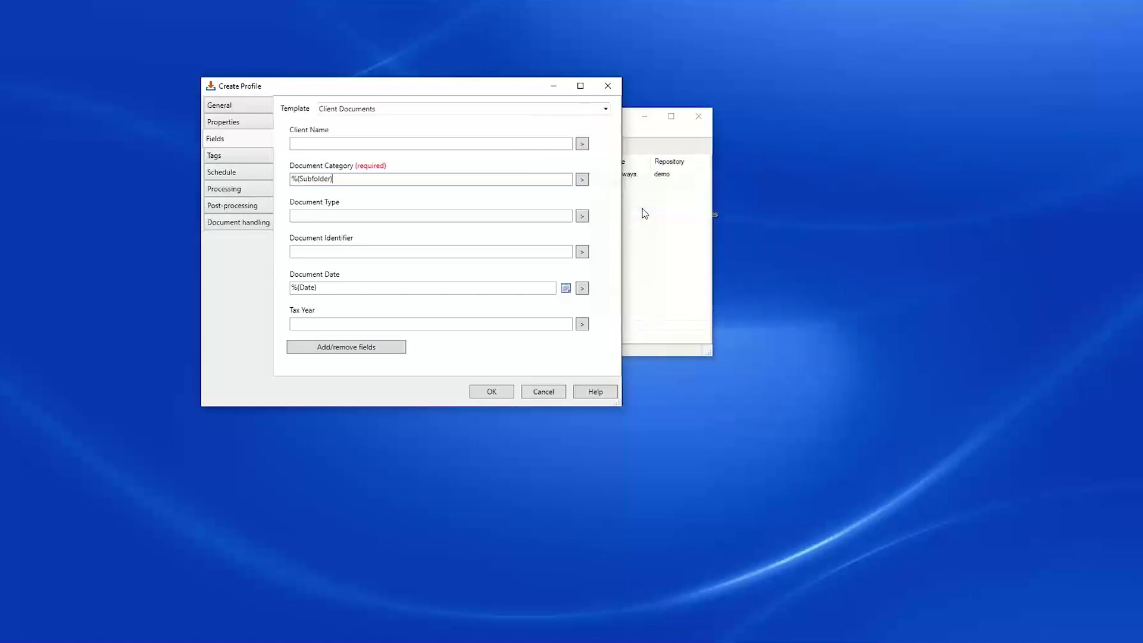
{"action": "left_click", "coordinate": [487, 215]}
Review the Schedule page's time period option, then keep importing continuously with no periods
{"action": "left_click", "coordinate": [236, 159]}
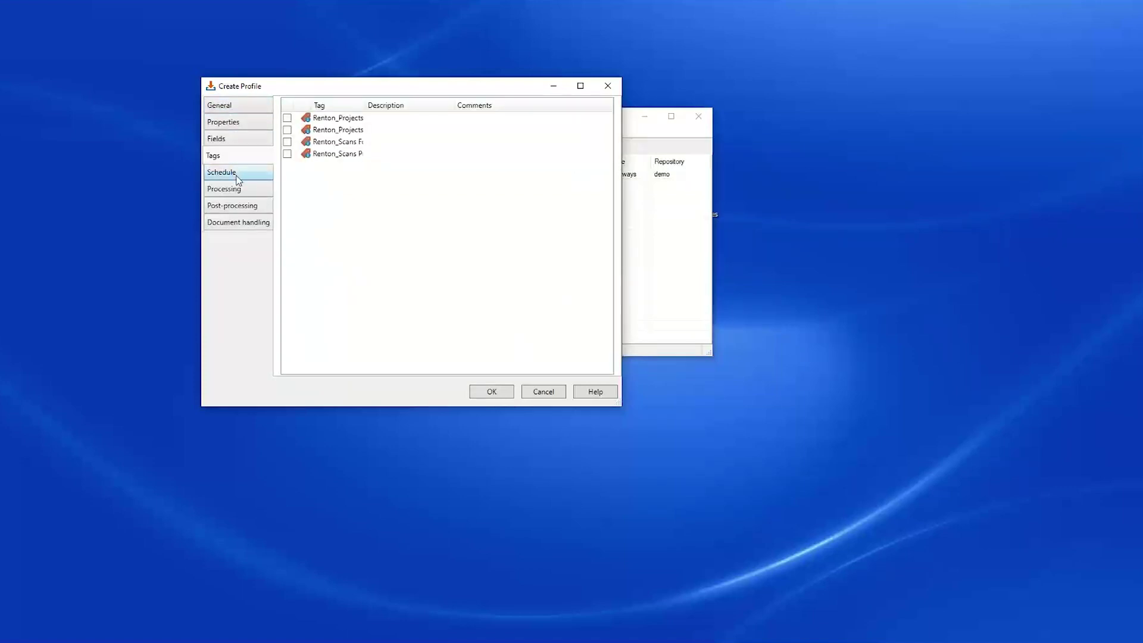
{"action": "left_click", "coordinate": [239, 178]}
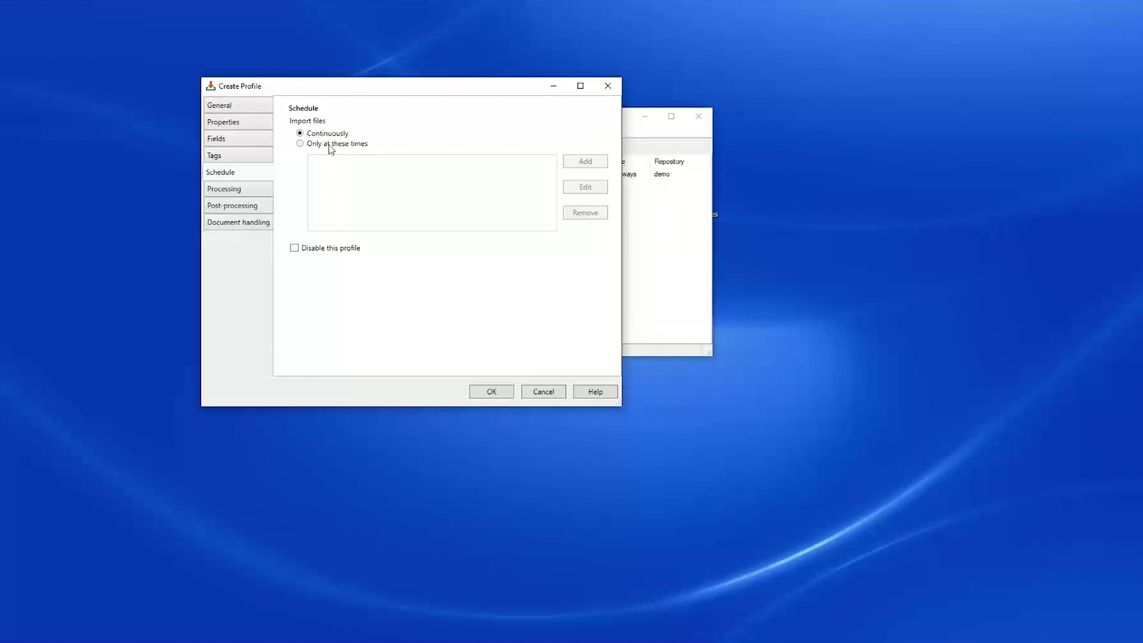
{"action": "left_click", "coordinate": [331, 147]}
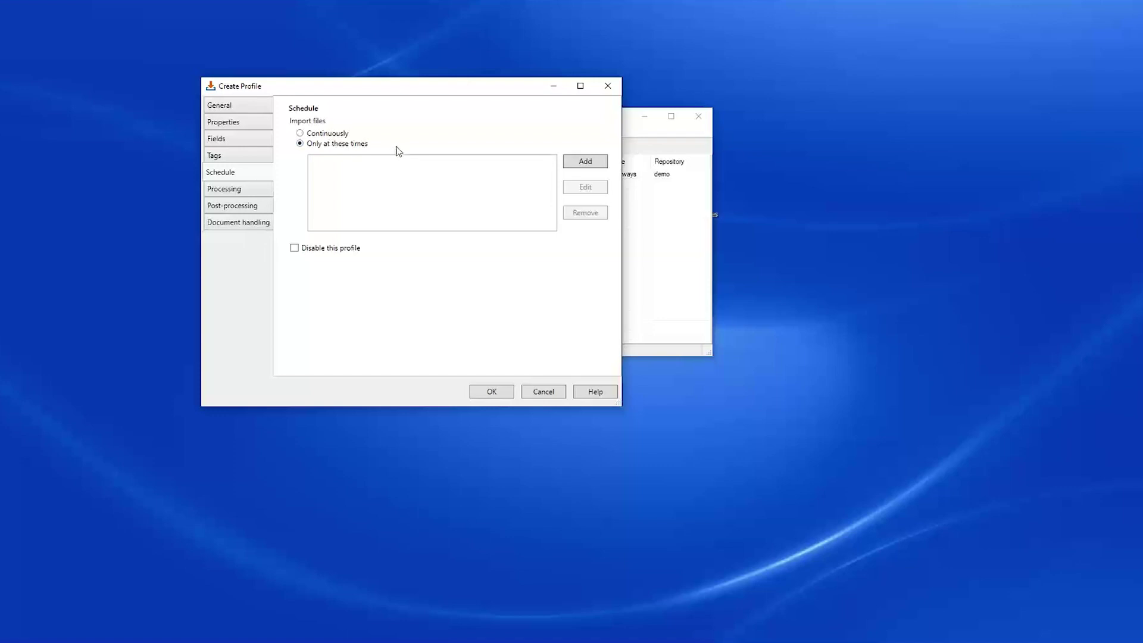
{"action": "left_click", "coordinate": [582, 165]}
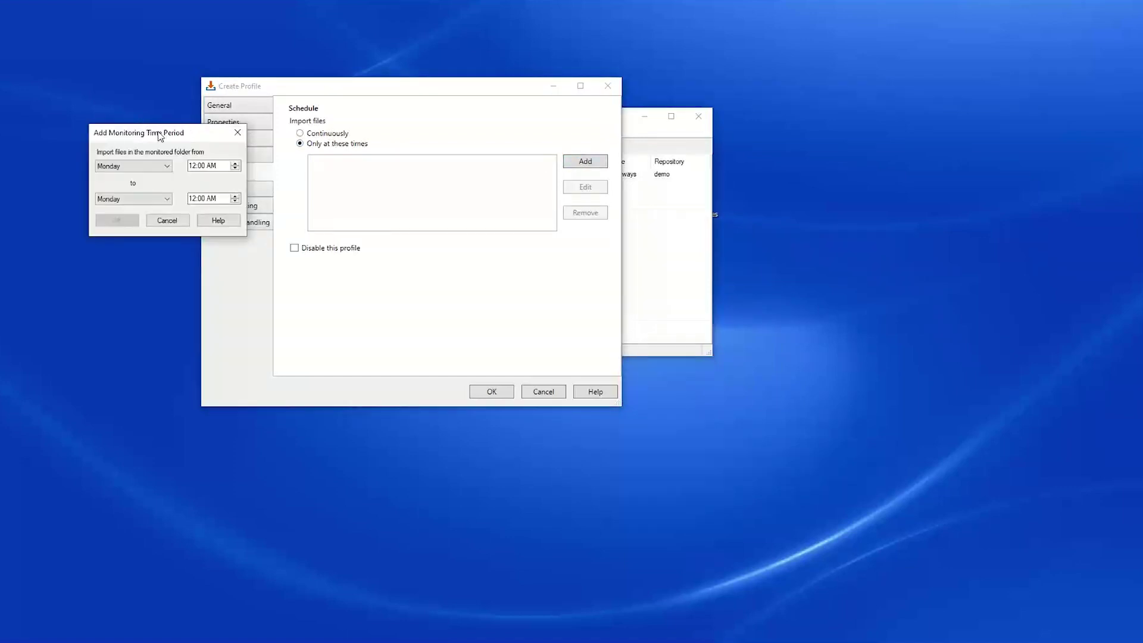
{"action": "left_click_drag", "start_coordinate": [153, 137], "coordinate": [257, 134]}
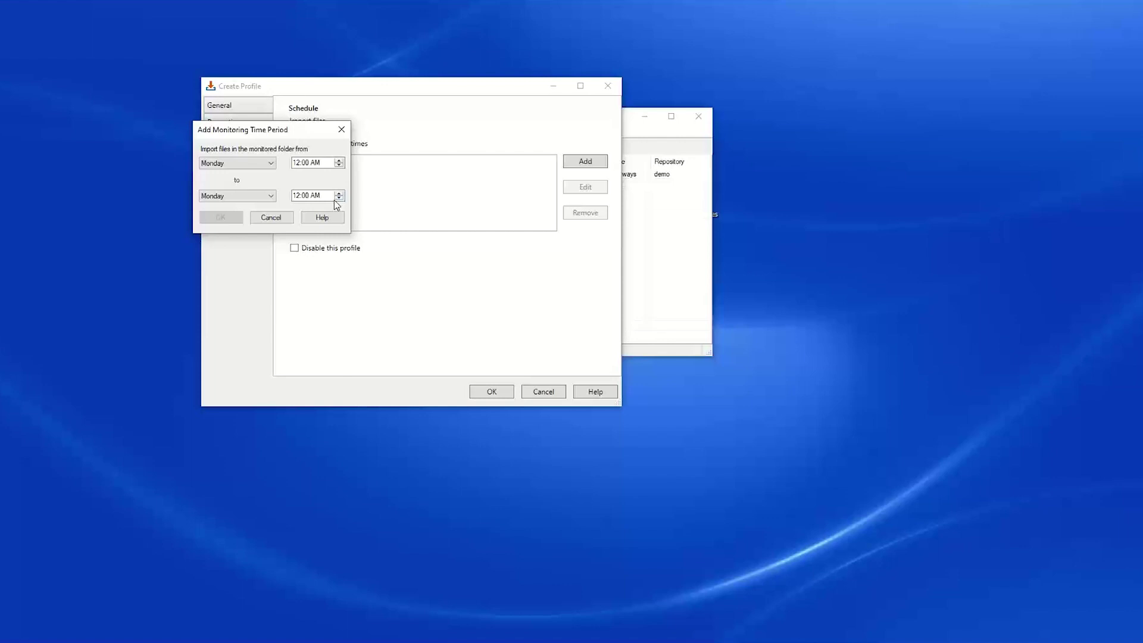
{"action": "left_click", "coordinate": [341, 129]}
{"action": "left_click", "coordinate": [335, 138]}
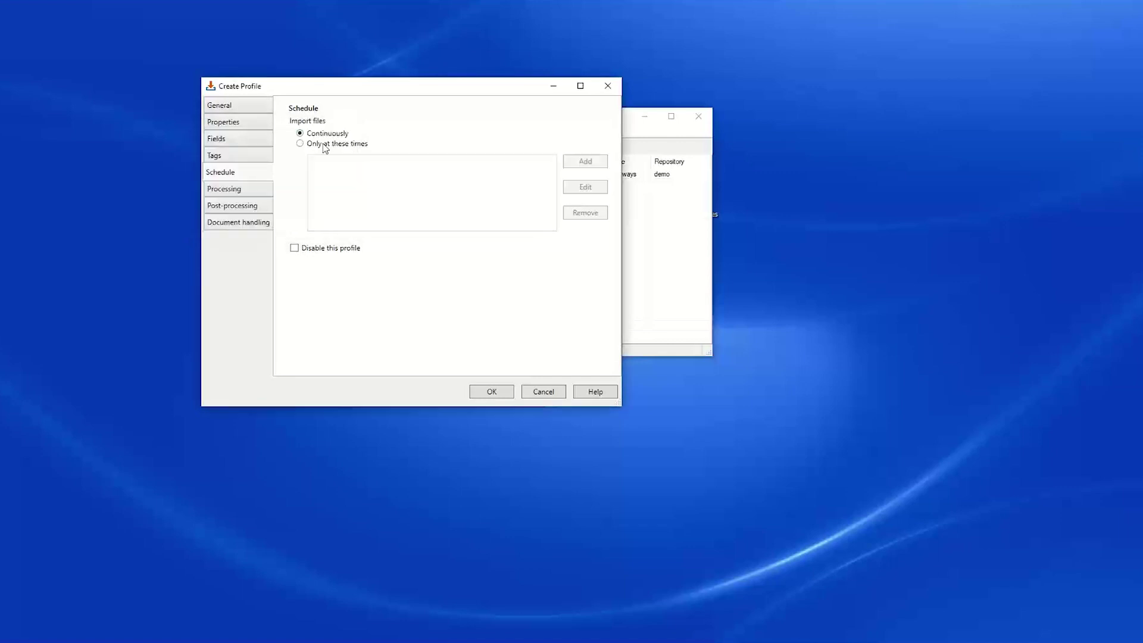
{"action": "left_click", "coordinate": [258, 194]}
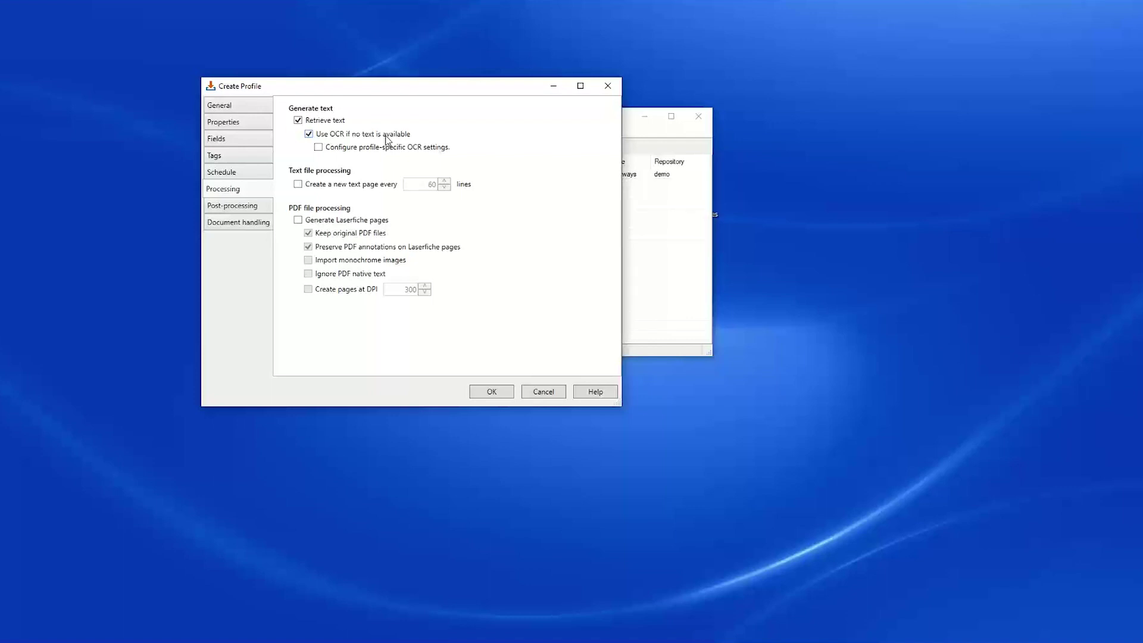
Enable Generate Laserfiche pages for imported PDF files
{"action": "left_click", "coordinate": [377, 221]}
{"action": "left_click", "coordinate": [247, 209]}
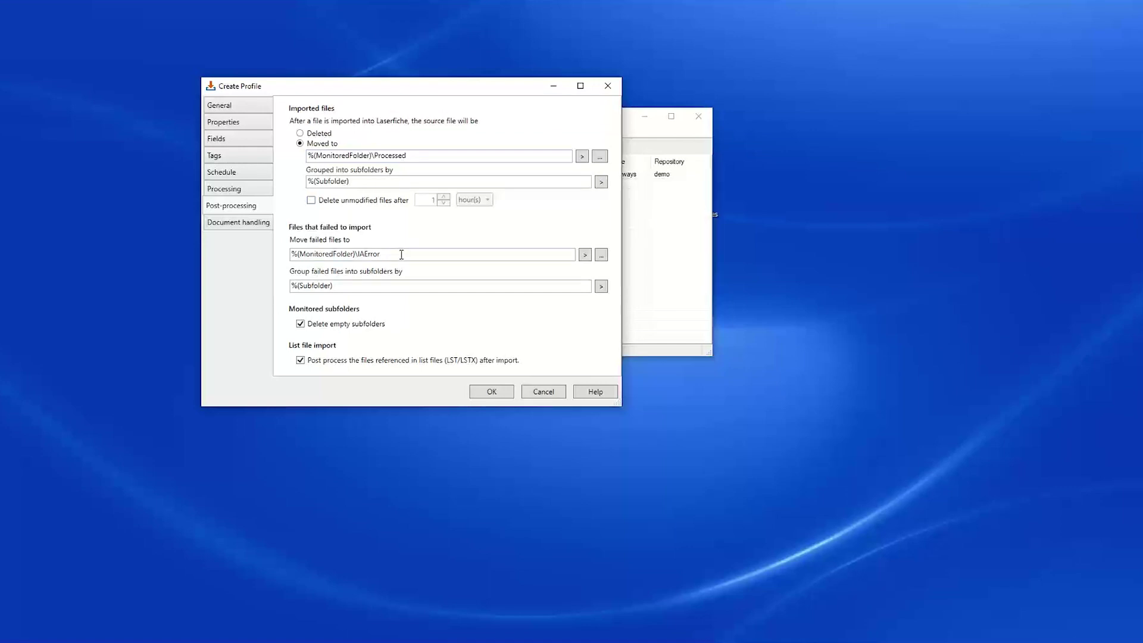
Turn off Delete empty subfolders on the Post-processing page
{"action": "left_click", "coordinate": [327, 327]}
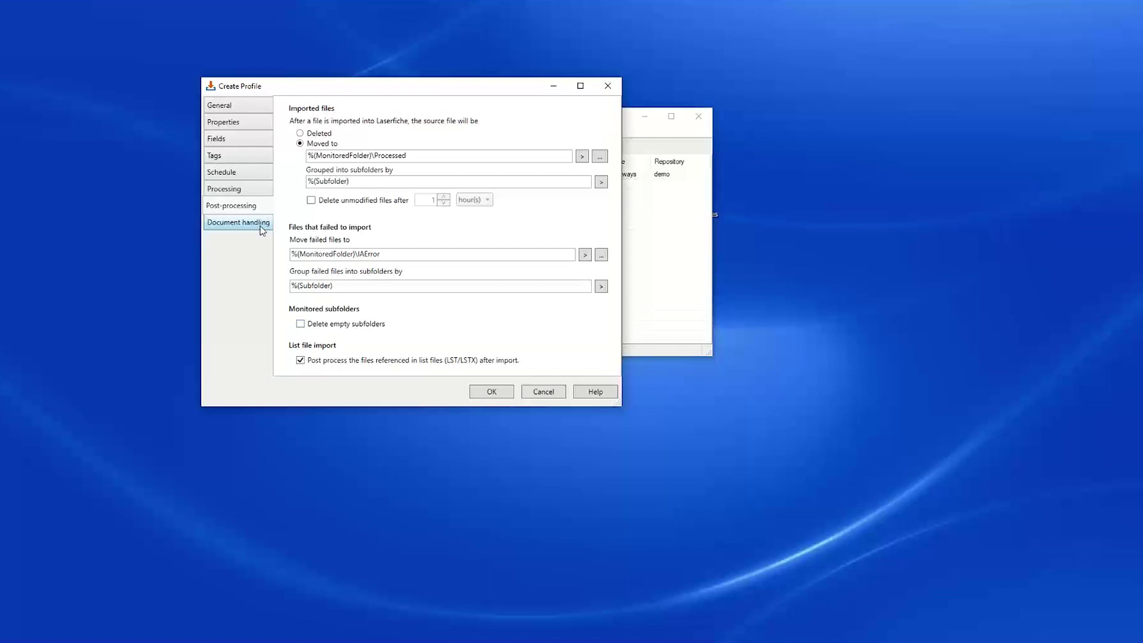
Set Webinar Profile's document handling so same-name files create a new document, and save it
{"action": "left_click", "coordinate": [262, 229]}
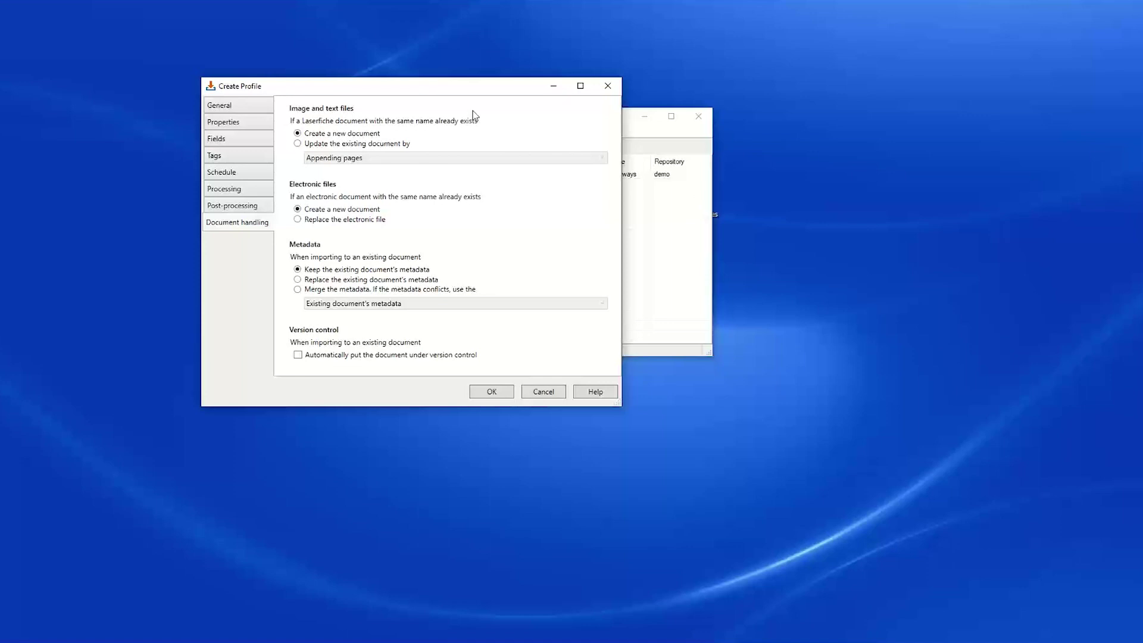
{"action": "left_click", "coordinate": [356, 145]}
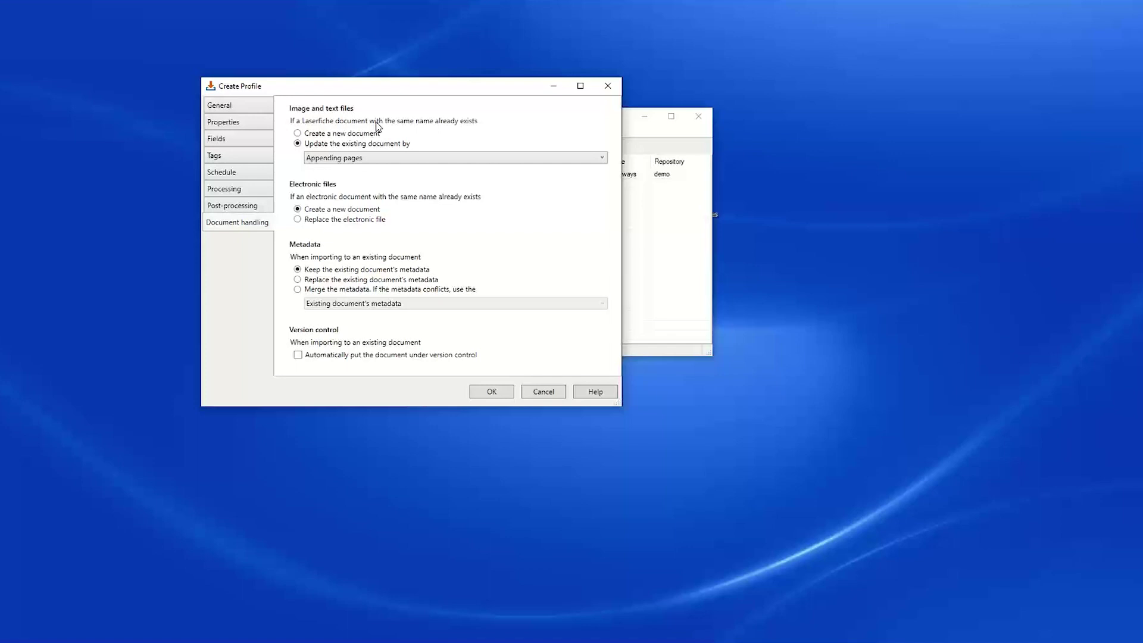
{"action": "left_click", "coordinate": [365, 157]}
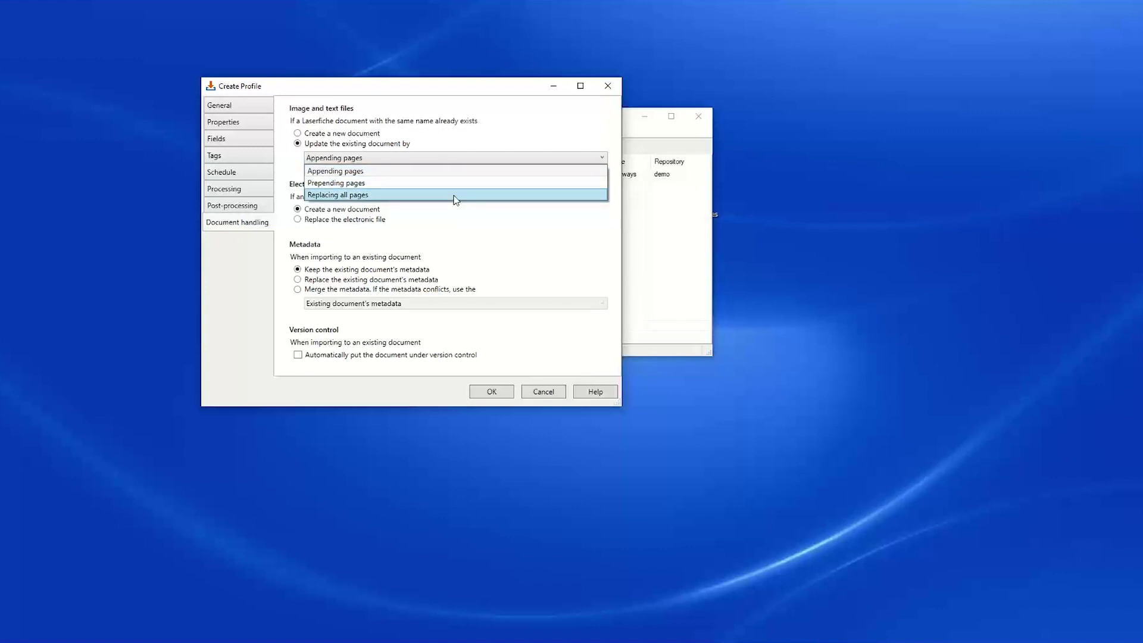
{"action": "left_click", "coordinate": [376, 136]}
{"action": "left_click", "coordinate": [376, 136]}
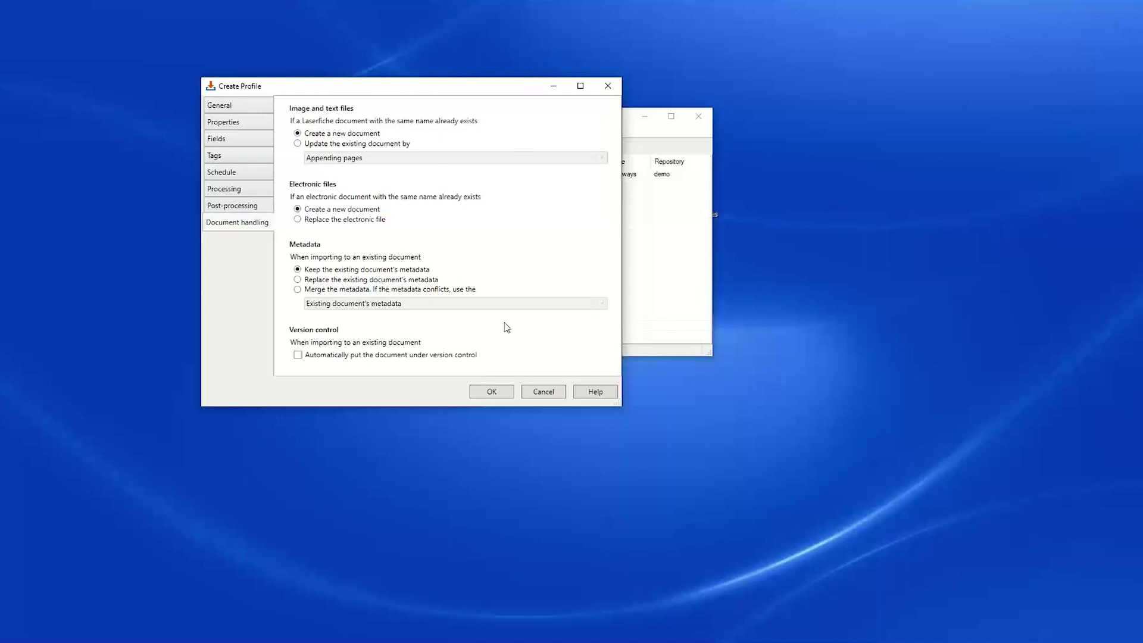
{"action": "left_click", "coordinate": [495, 395]}
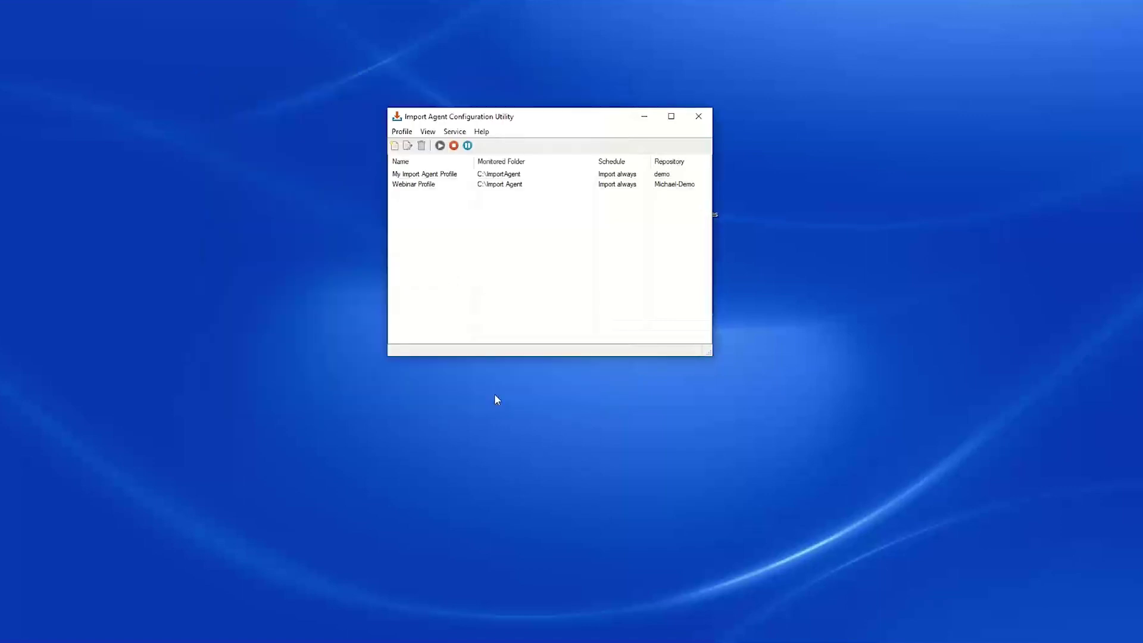
Check 'Disable this profile' in My Import Agent Profile's Schedule, save, and accept creating its folder
{"action": "left_click", "coordinate": [452, 174]}
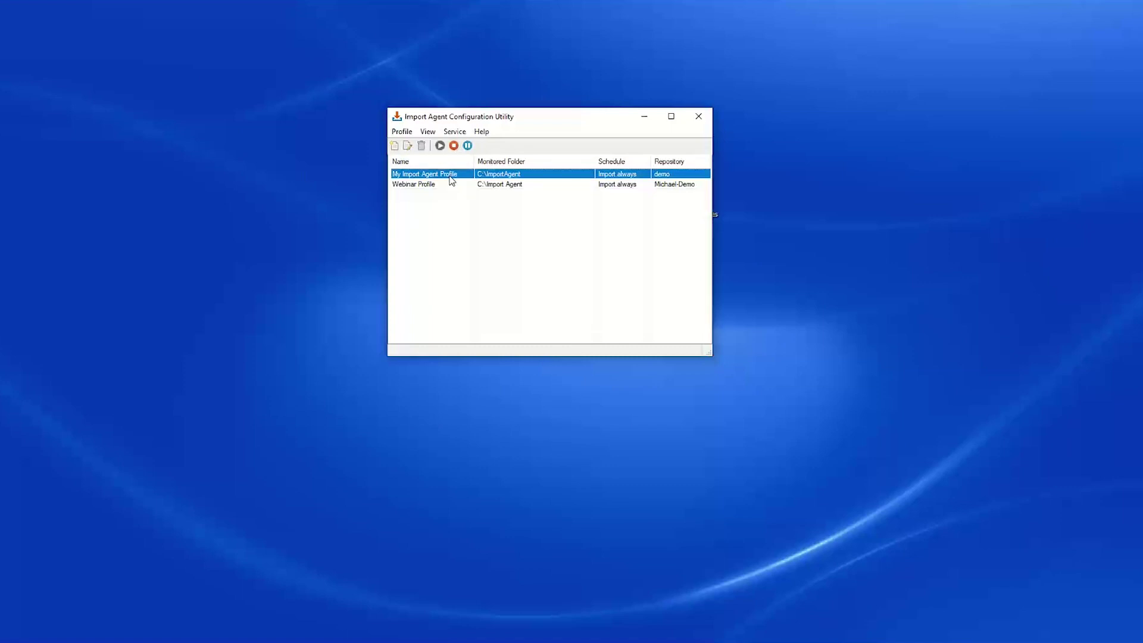
{"action": "double_click", "coordinate": [451, 178]}
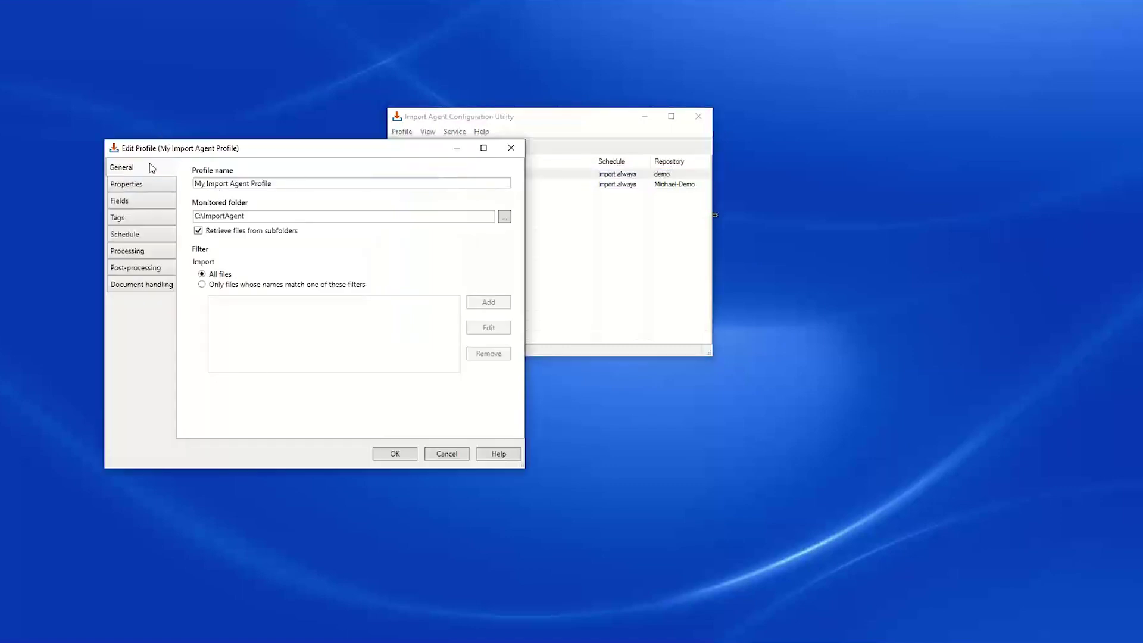
{"action": "left_click", "coordinate": [144, 241]}
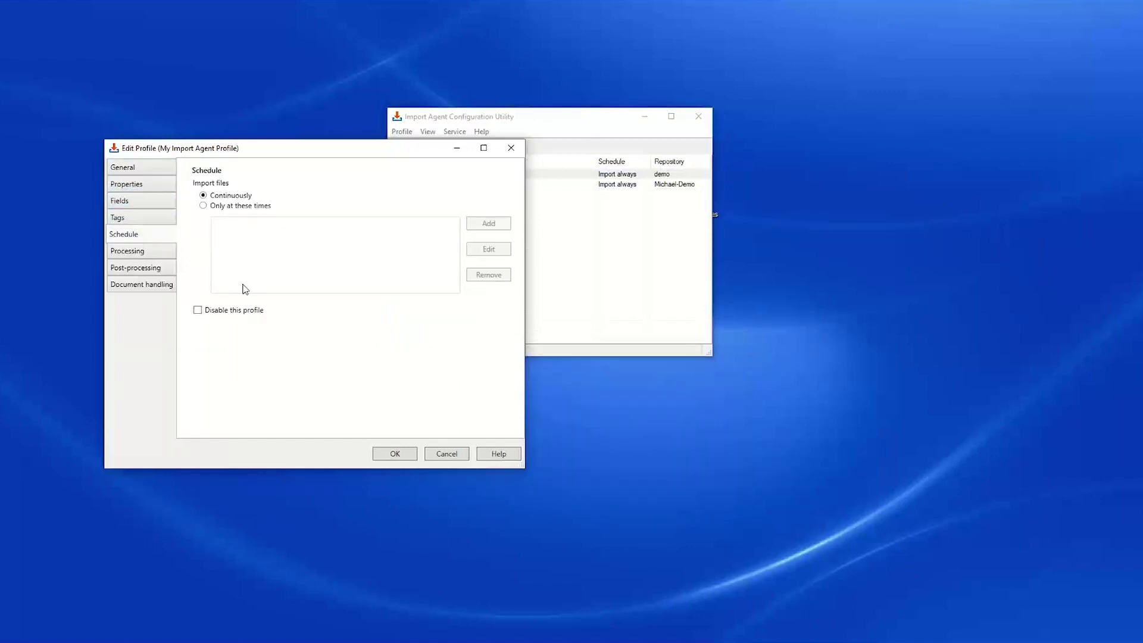
{"action": "left_click", "coordinate": [238, 311]}
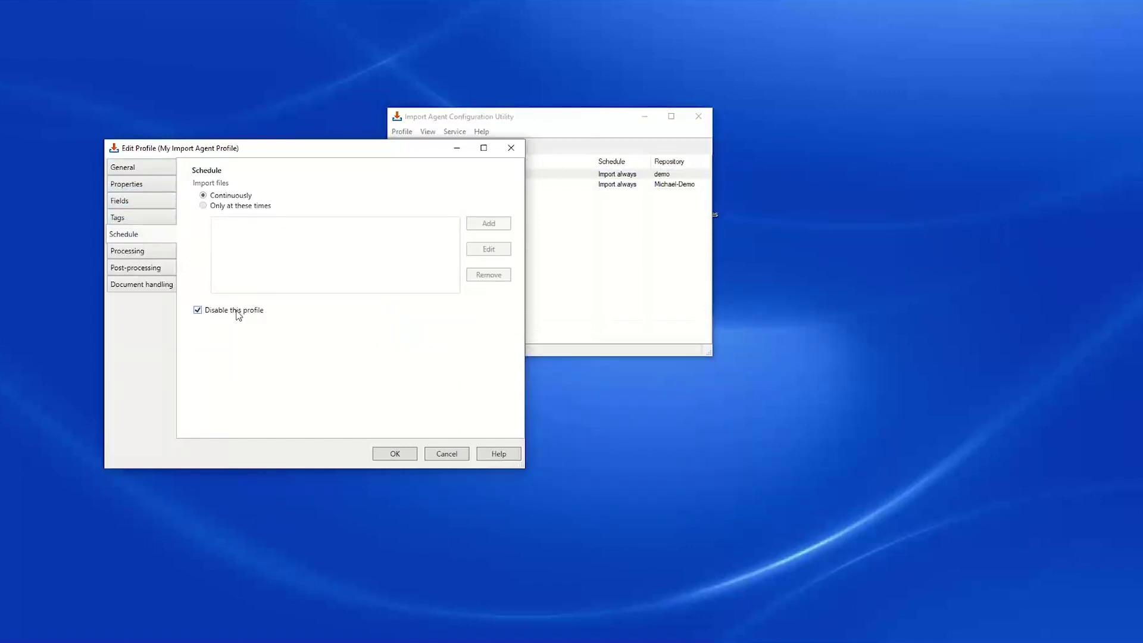
{"action": "left_click", "coordinate": [405, 455]}
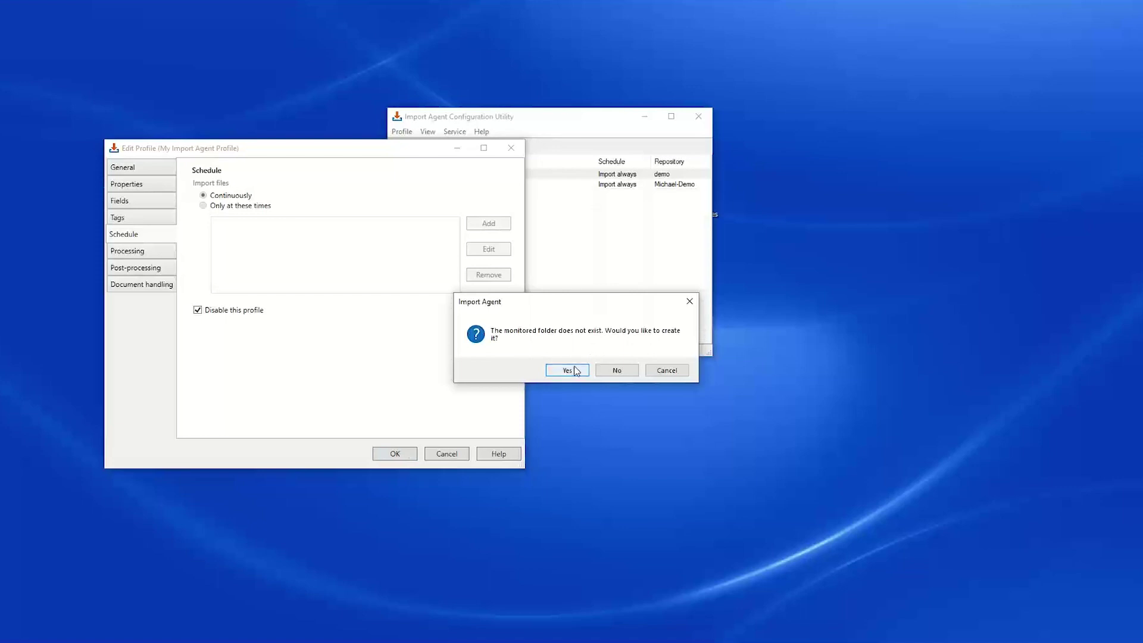
{"action": "left_click", "coordinate": [613, 371]}
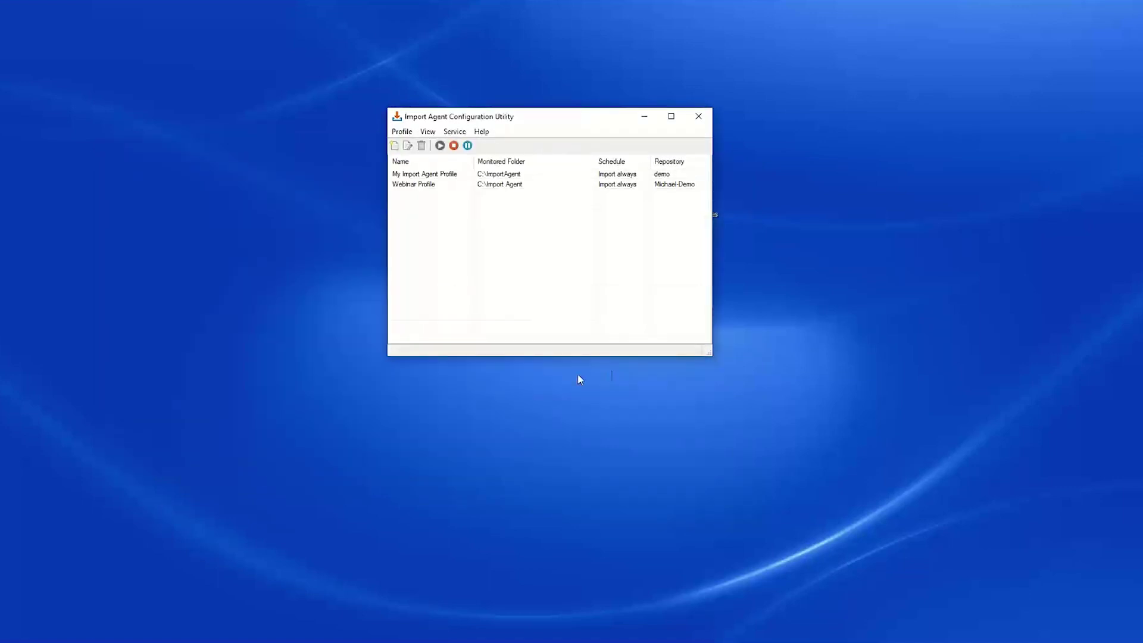
{"action": "left_click", "coordinate": [443, 176]}
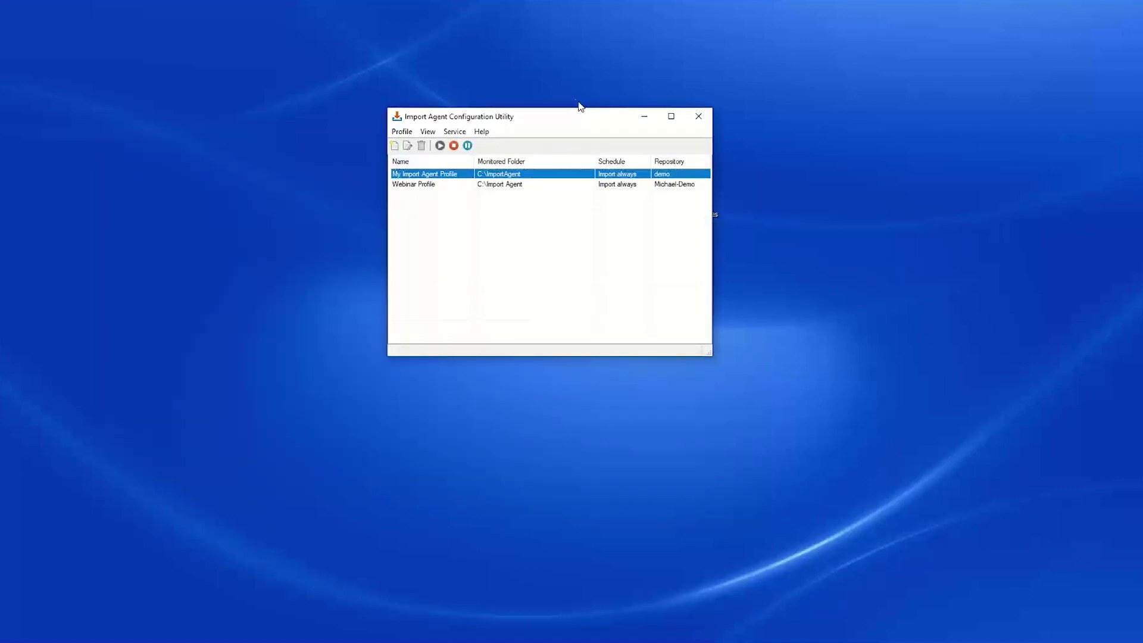
{"action": "left_click_drag", "start_coordinate": [572, 120], "coordinate": [301, 93]}
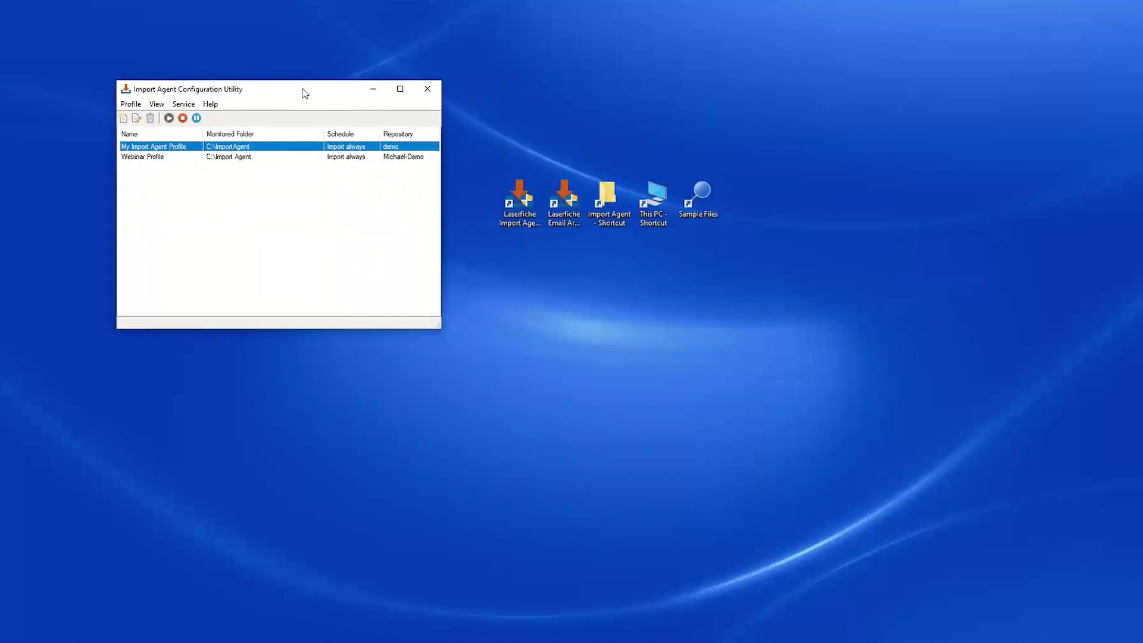
Open Import Agent and the Sample Files search results side by side, selecting SAMPLE 7.pdf and SAMPLE 8.tif
{"action": "left_click", "coordinate": [610, 215]}
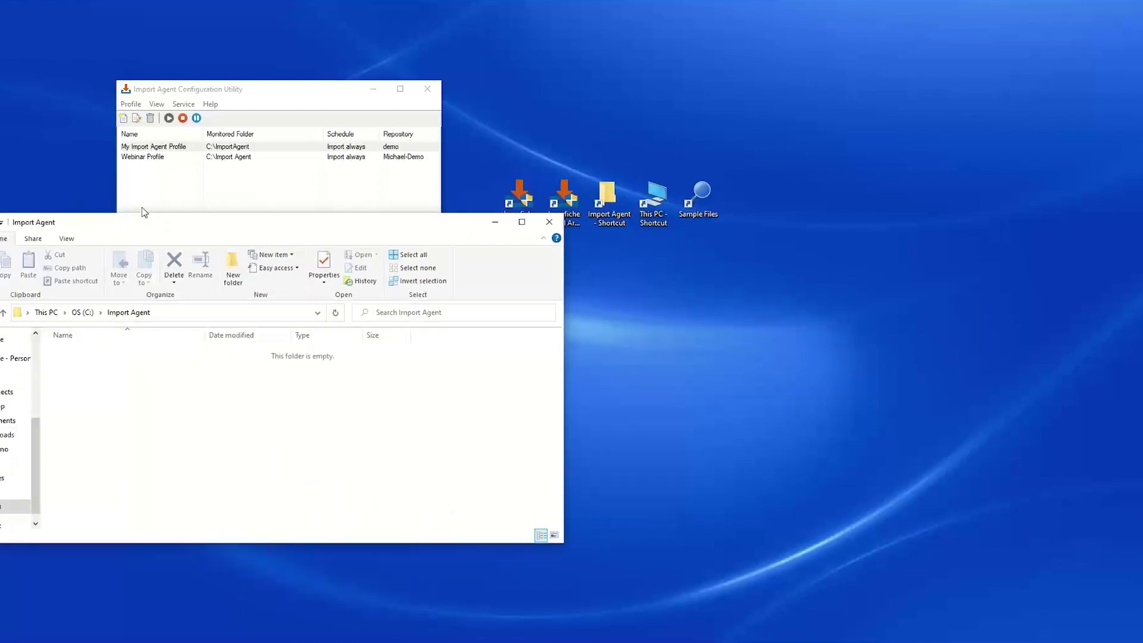
{"action": "left_click_drag", "start_coordinate": [181, 229], "coordinate": [576, 279]}
{"action": "left_click", "coordinate": [703, 203]}
{"action": "double_click", "coordinate": [704, 201]}
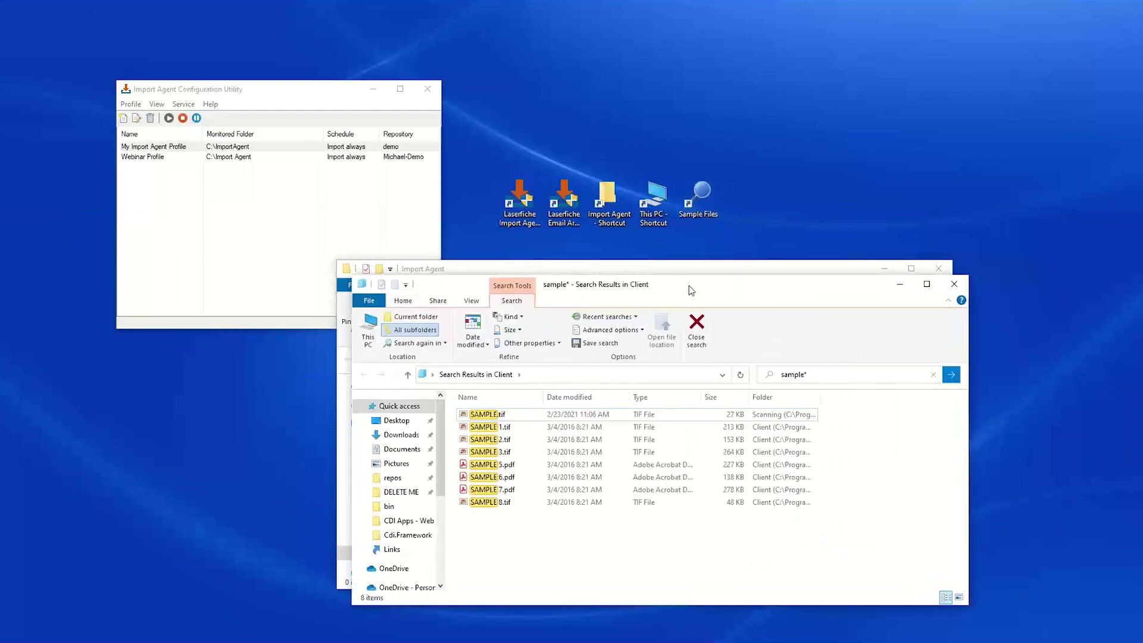
{"action": "left_click_drag", "start_coordinate": [699, 283], "coordinate": [1030, 31]}
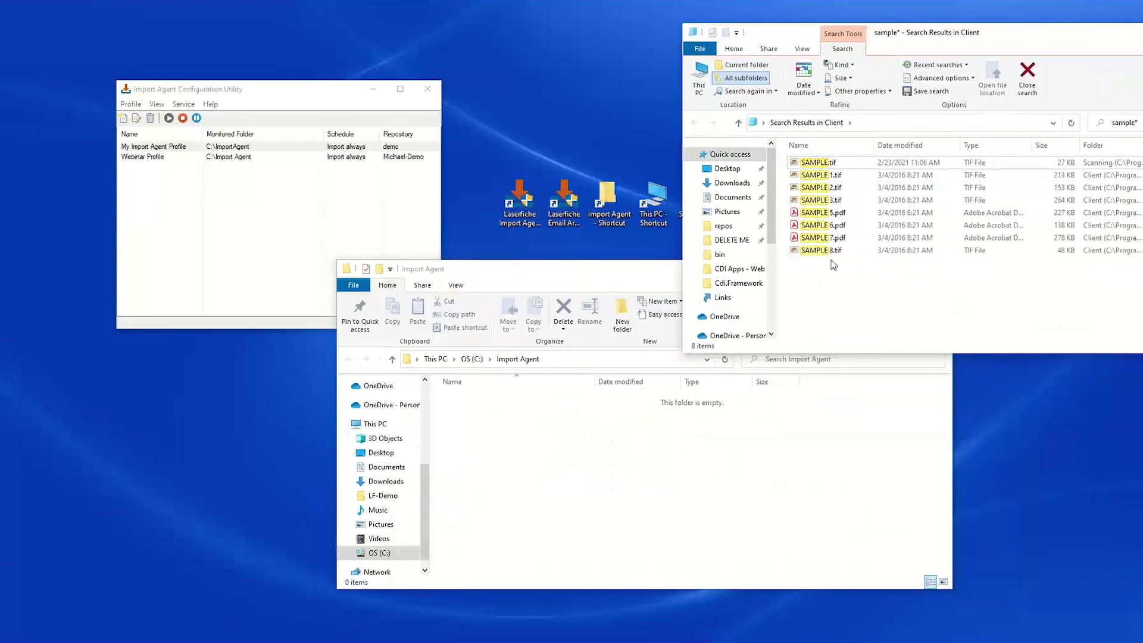
{"action": "left_click", "coordinate": [839, 237]}
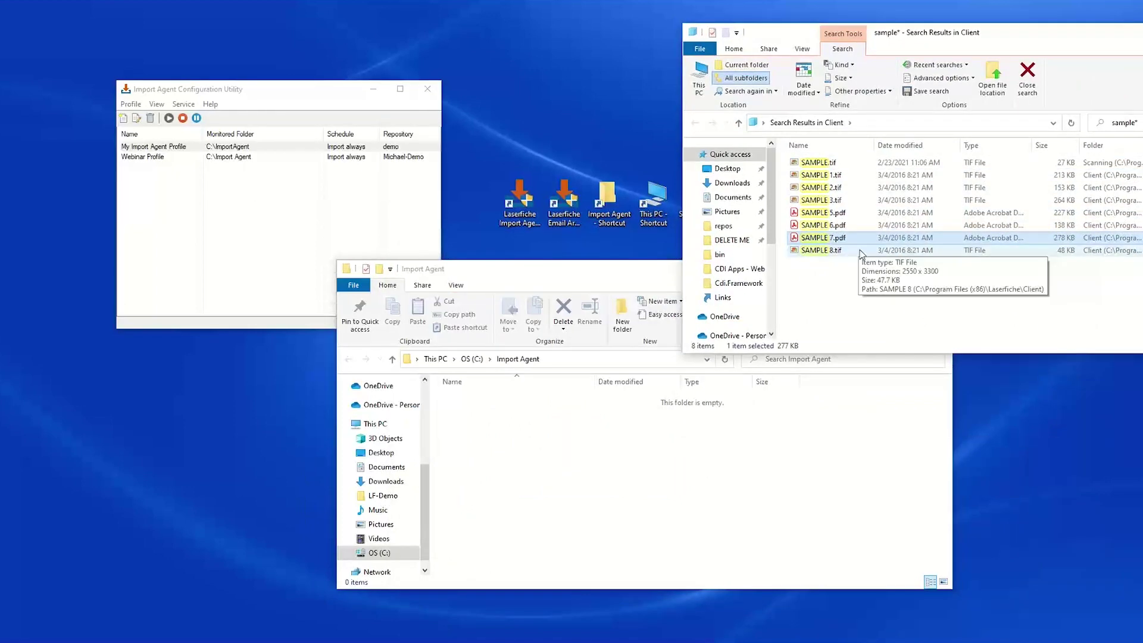
{"action": "left_click", "coordinate": [860, 252], "text": "shift"}
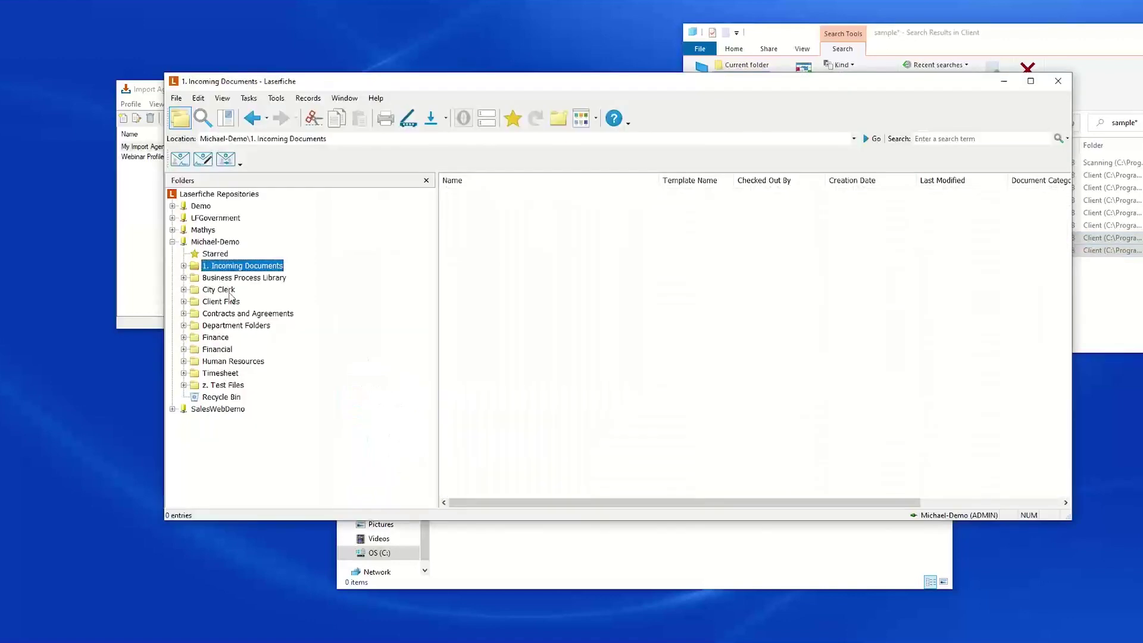
Move the Laserfiche and Explorer windows so the Import Agent folder is uncovered
{"action": "left_click", "coordinate": [213, 266]}
{"action": "left_click", "coordinate": [354, 271]}
{"action": "left_click_drag", "start_coordinate": [927, 87], "coordinate": [413, 83]}
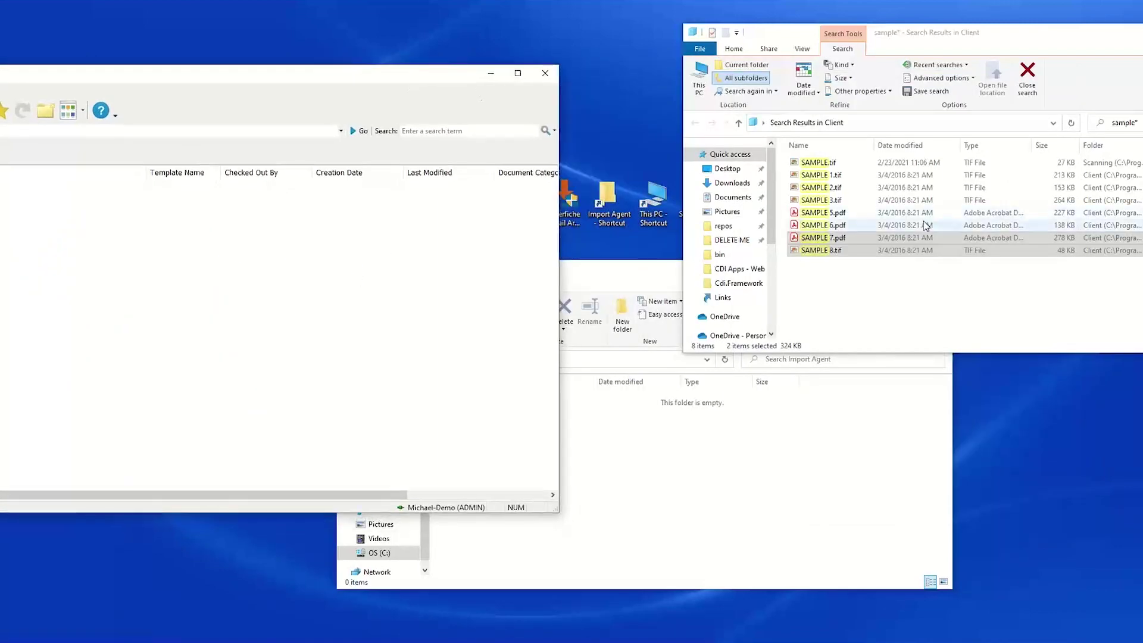
{"action": "left_click_drag", "start_coordinate": [913, 245], "coordinate": [939, 279]}
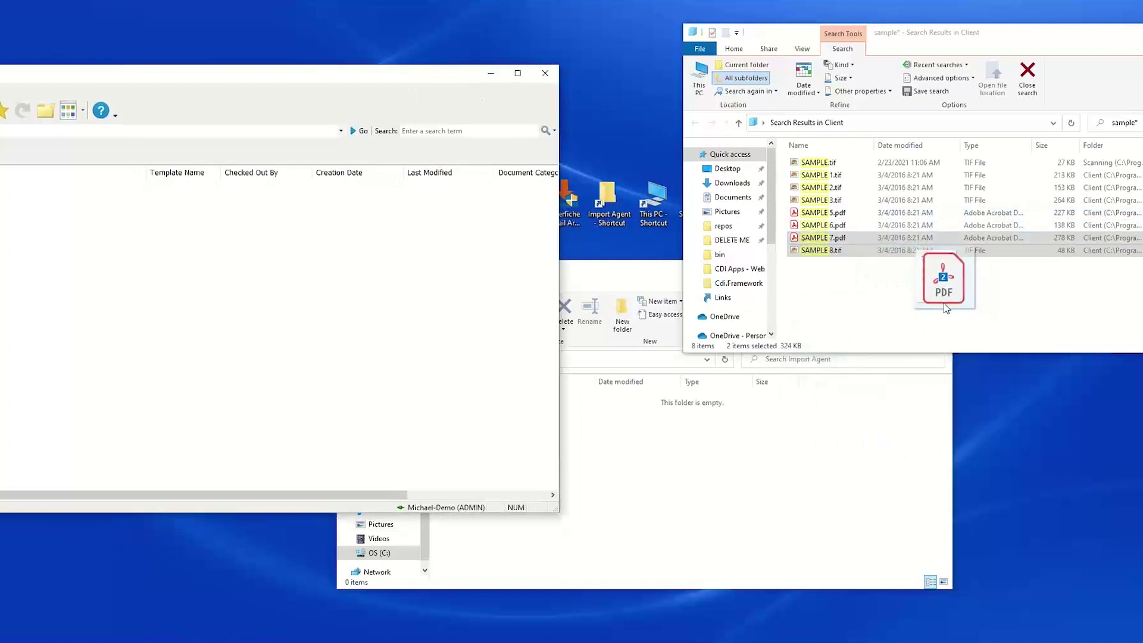
{"action": "left_click", "coordinate": [698, 499]}
Create and open a New Documents folder inside Import Agent
{"action": "left_click", "coordinate": [619, 316]}
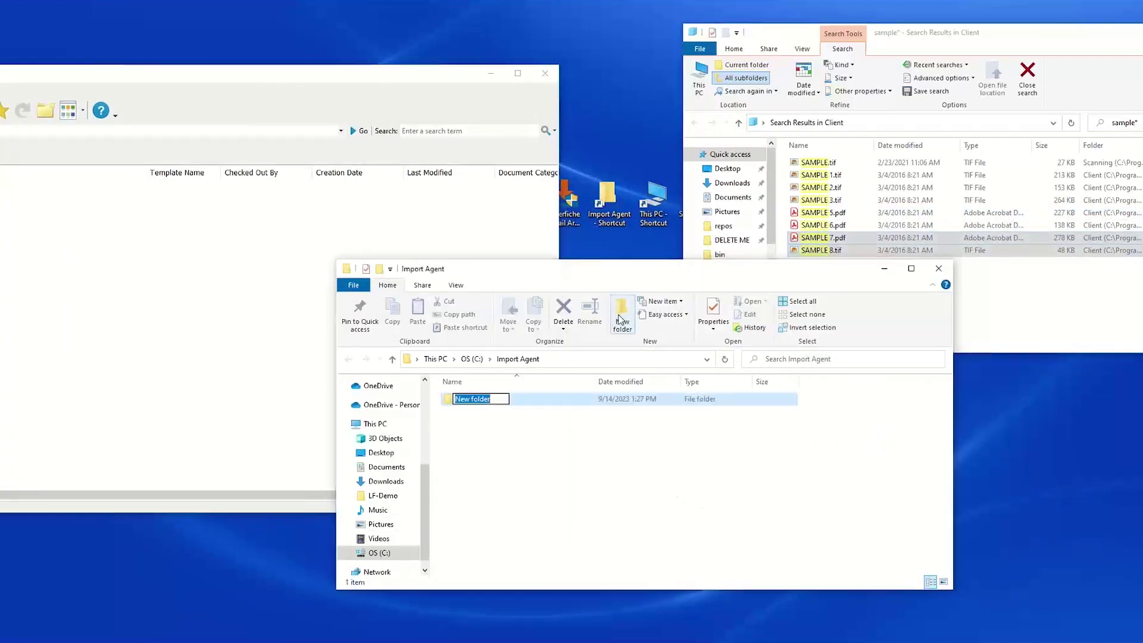
{"action": "type", "text": "N"}
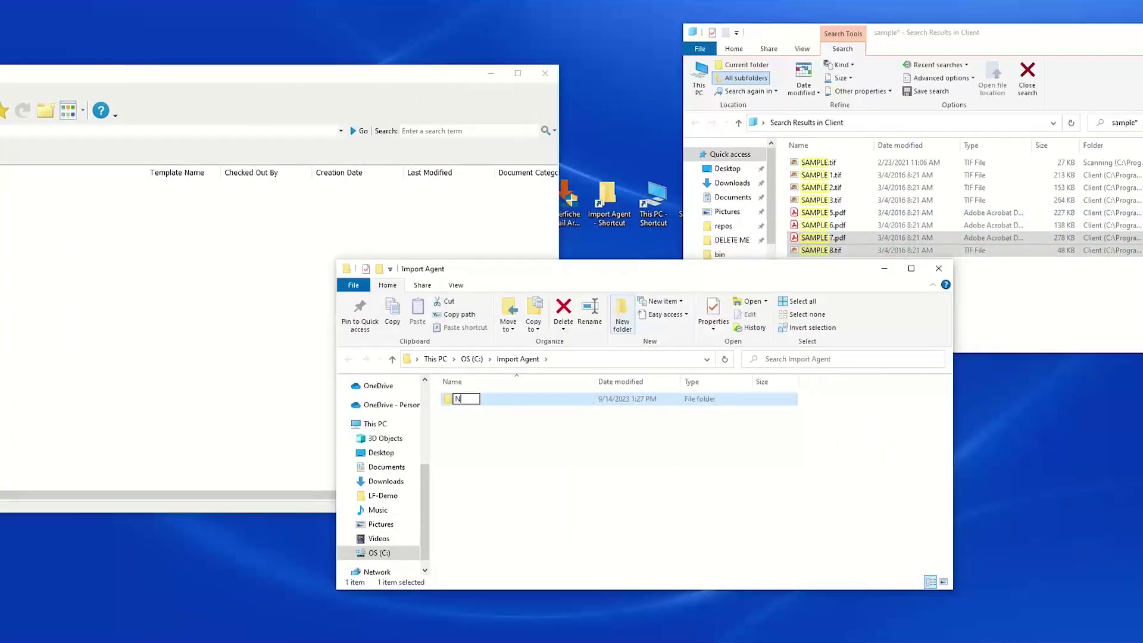
{"action": "type", "text": "ew Documents"}
{"action": "key", "text": "ctrl+a"}
{"action": "key", "text": "Return"}
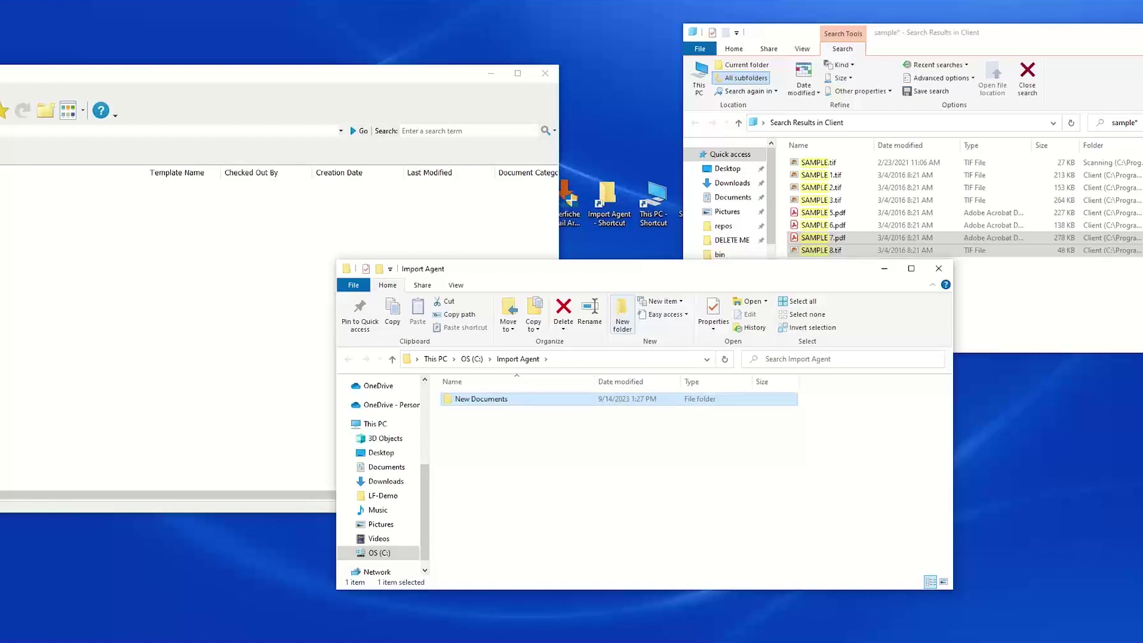
{"action": "key", "text": "Return"}
Copy SAMPLE 7.pdf and SAMPLE 8.tif into New Documents after the permission prompt blocks moving them
{"action": "left_click_drag", "start_coordinate": [953, 250], "coordinate": [626, 468]}
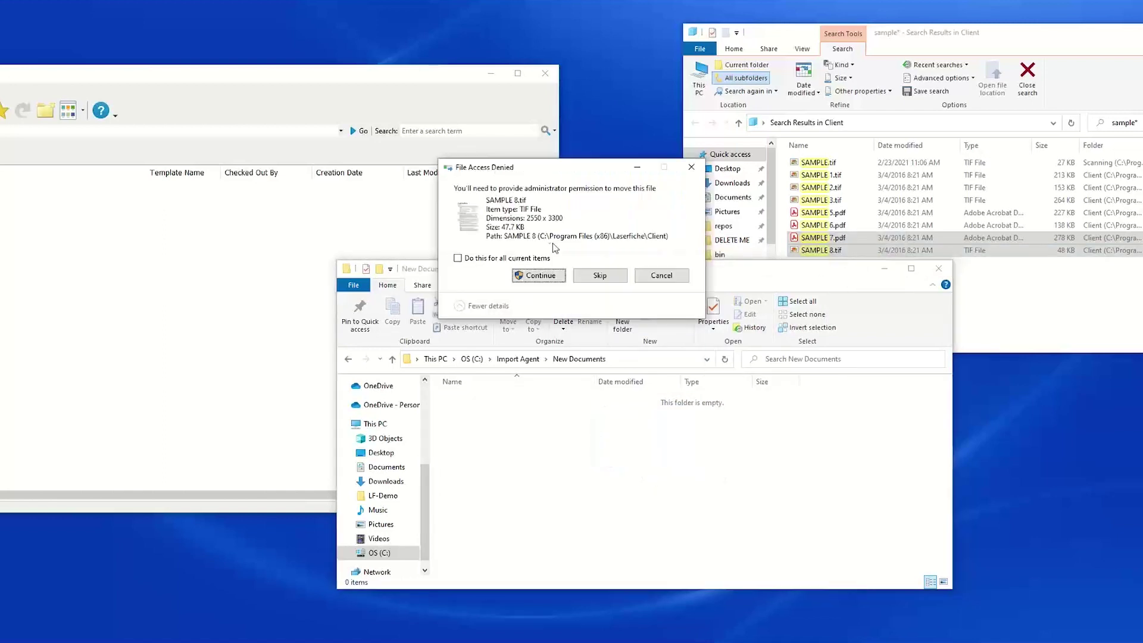
{"action": "left_click", "coordinate": [661, 275]}
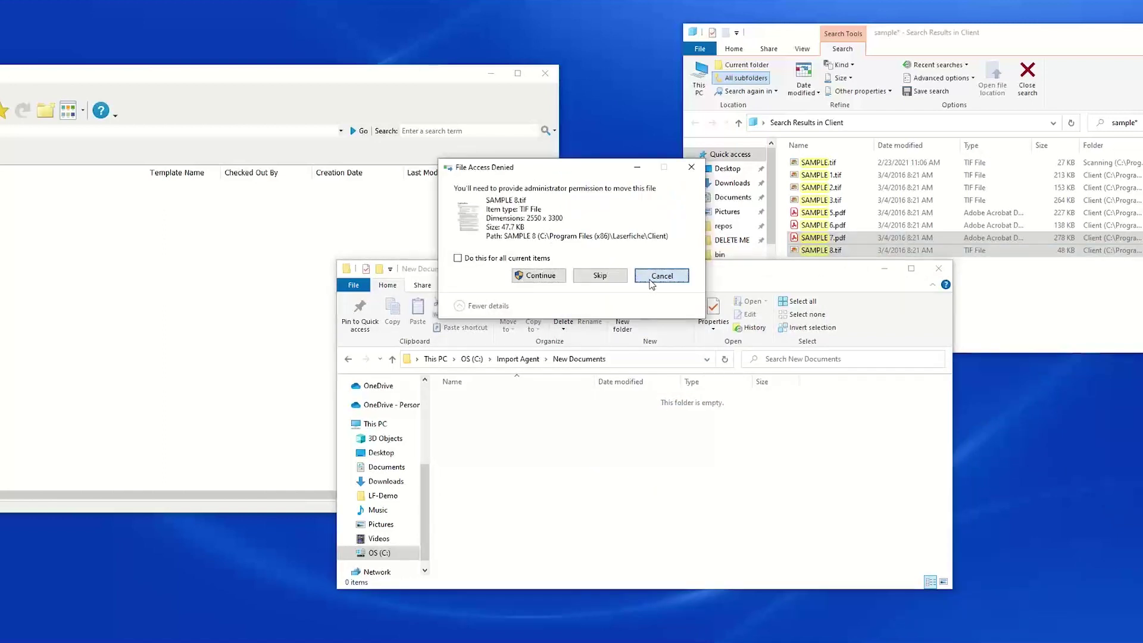
{"action": "left_click_drag", "start_coordinate": [953, 248], "coordinate": [764, 479]}
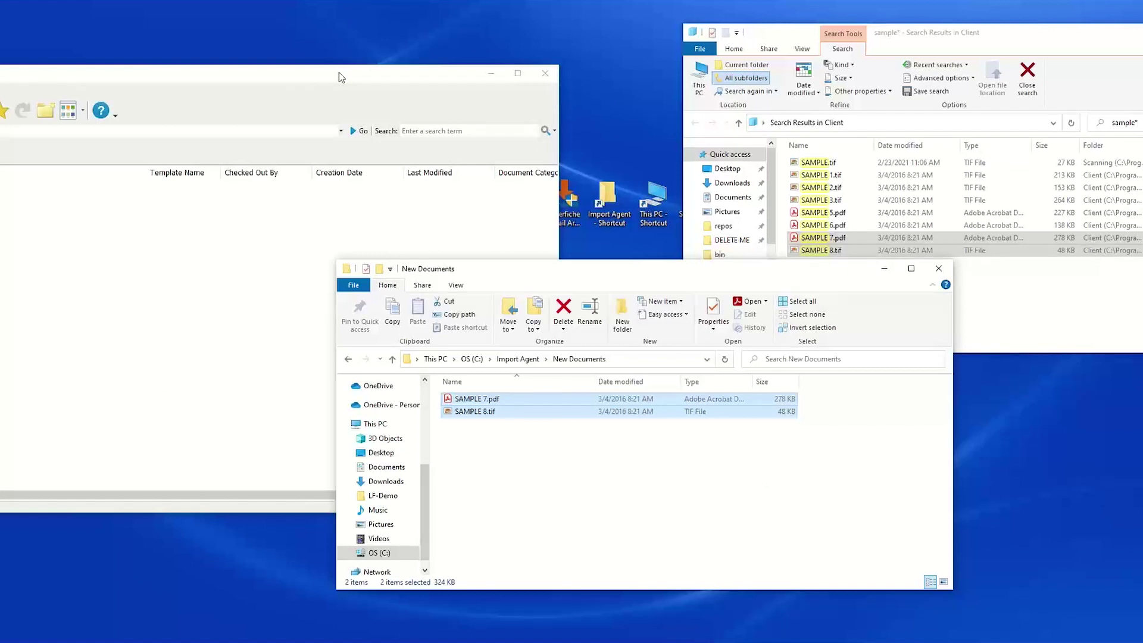
{"action": "left_click_drag", "start_coordinate": [338, 72], "coordinate": [654, 39]}
{"action": "left_click", "coordinate": [515, 246]}
Refresh Laserfiche, then browse to Import Agent\Processed\New Documents to find SAMPLE 7.pdf and SAMPLE 8.tif
{"action": "key", "text": "ctrl+v"}
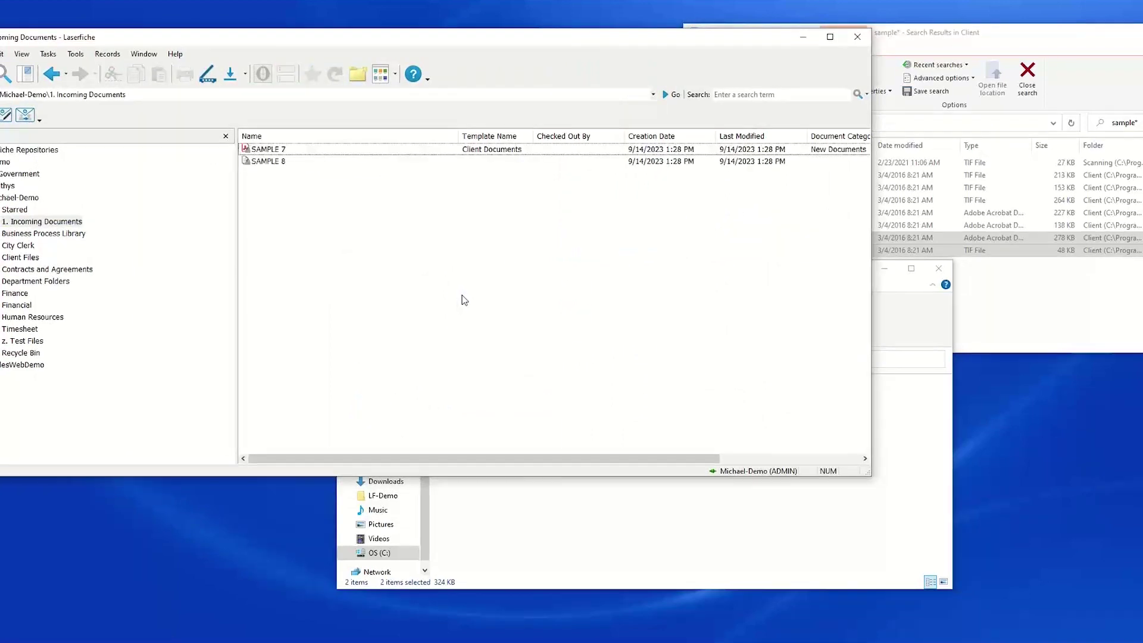
{"action": "left_click", "coordinate": [532, 498]}
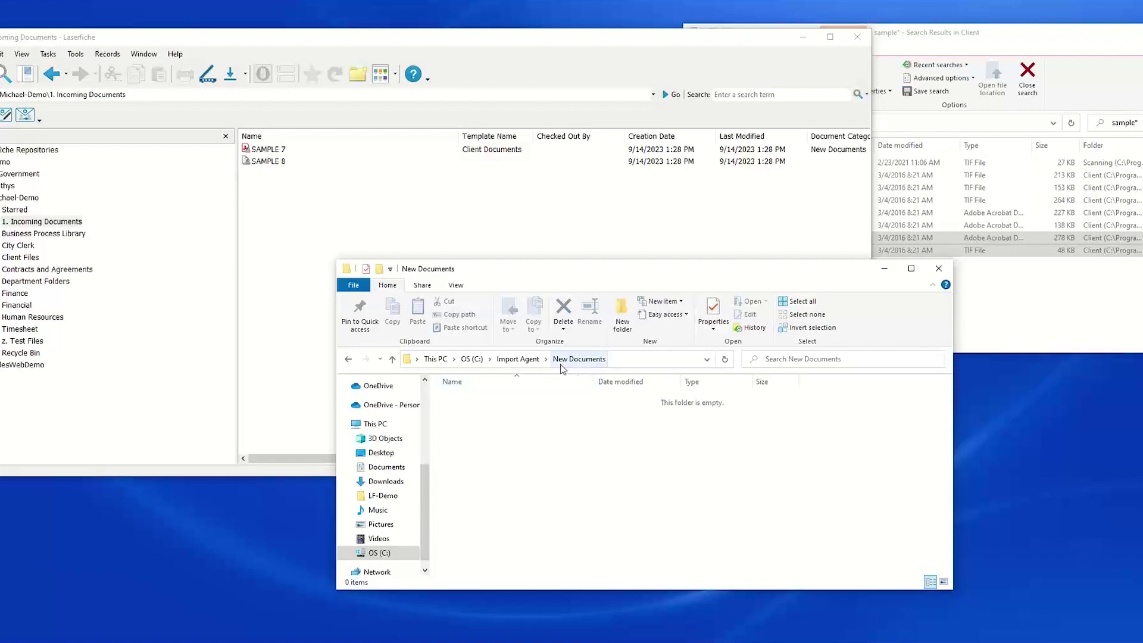
{"action": "left_click", "coordinate": [519, 361]}
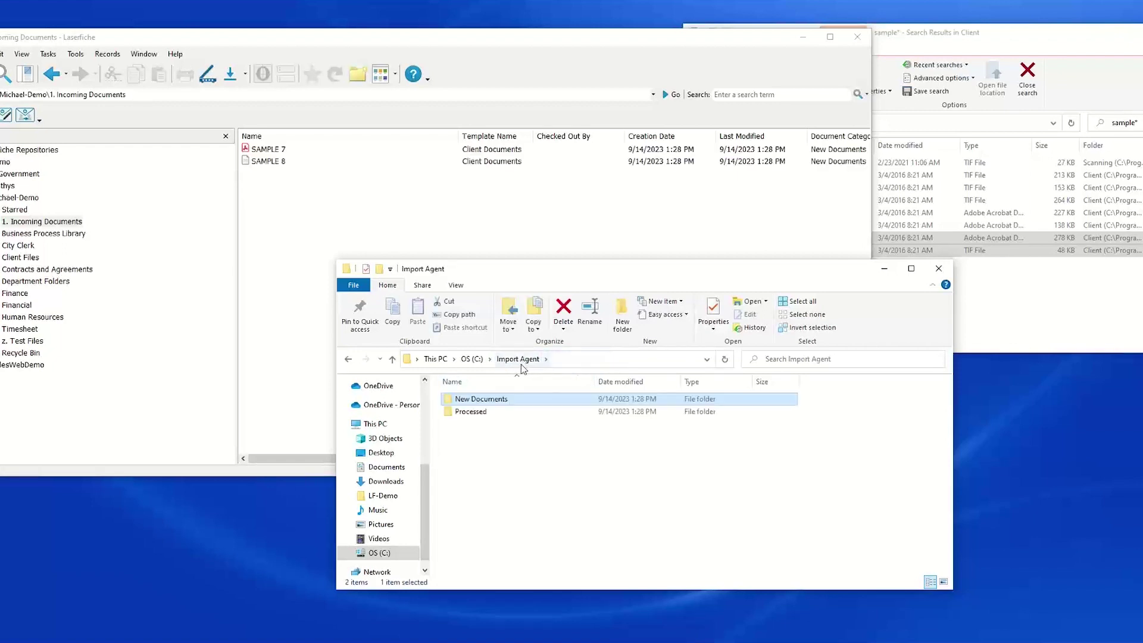
{"action": "left_click", "coordinate": [492, 413]}
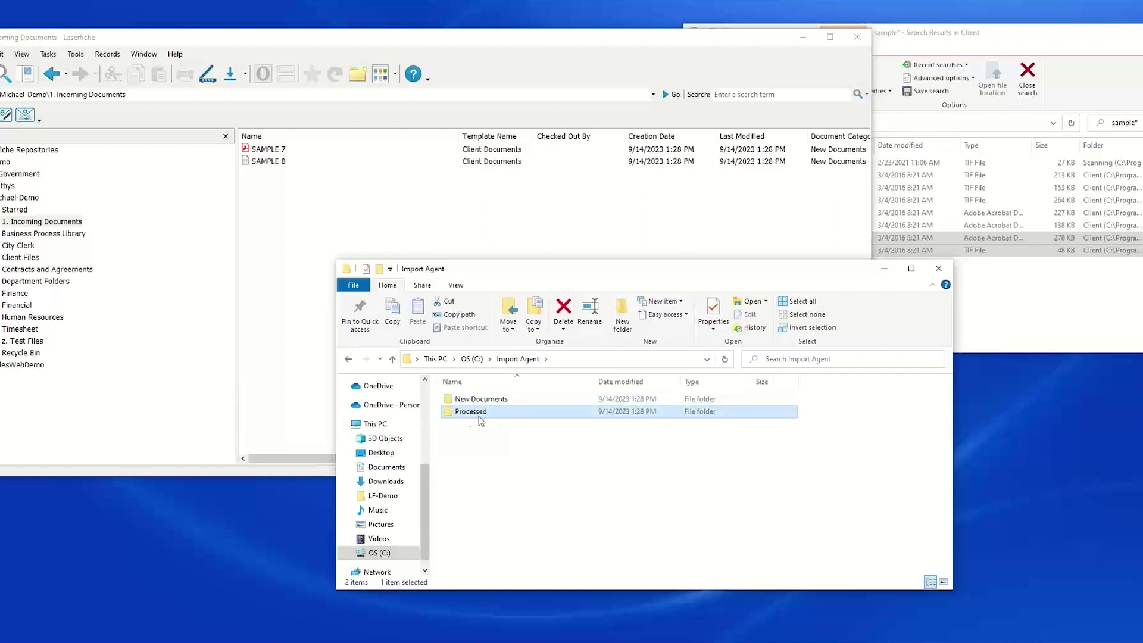
{"action": "double_click", "coordinate": [477, 415]}
{"action": "left_click", "coordinate": [459, 405]}
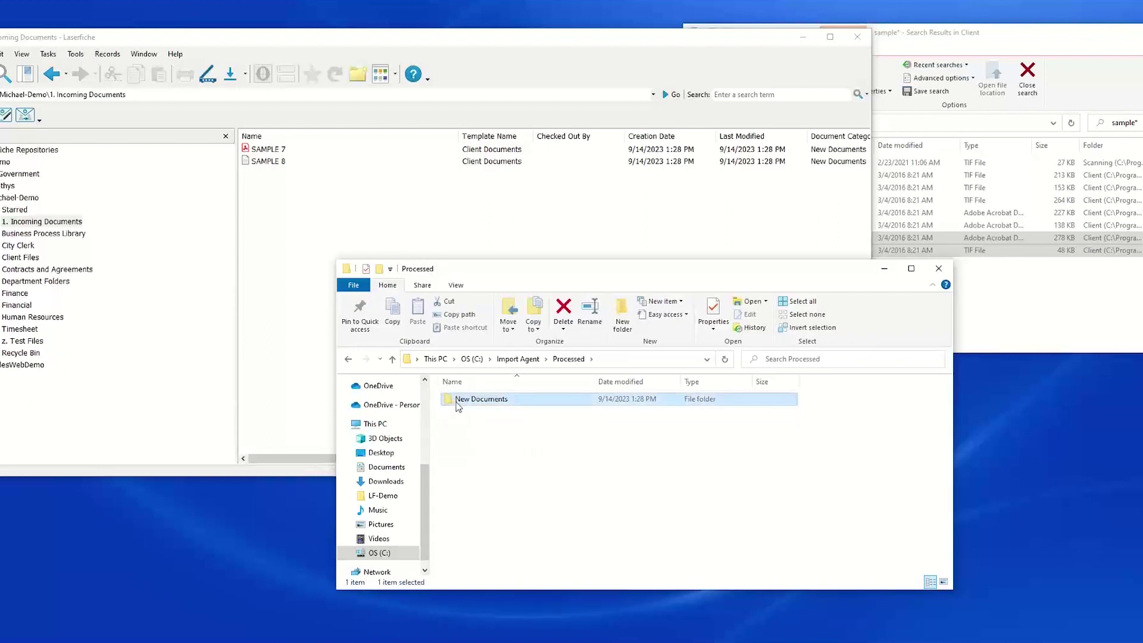
{"action": "double_click", "coordinate": [459, 404]}
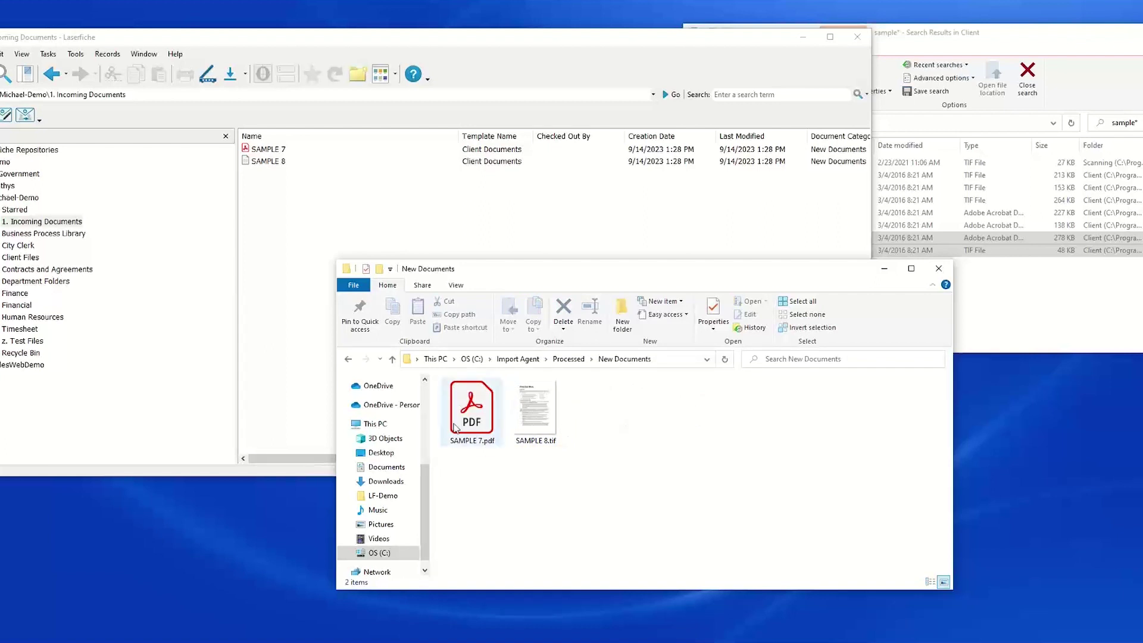
{"action": "left_click", "coordinate": [542, 434]}
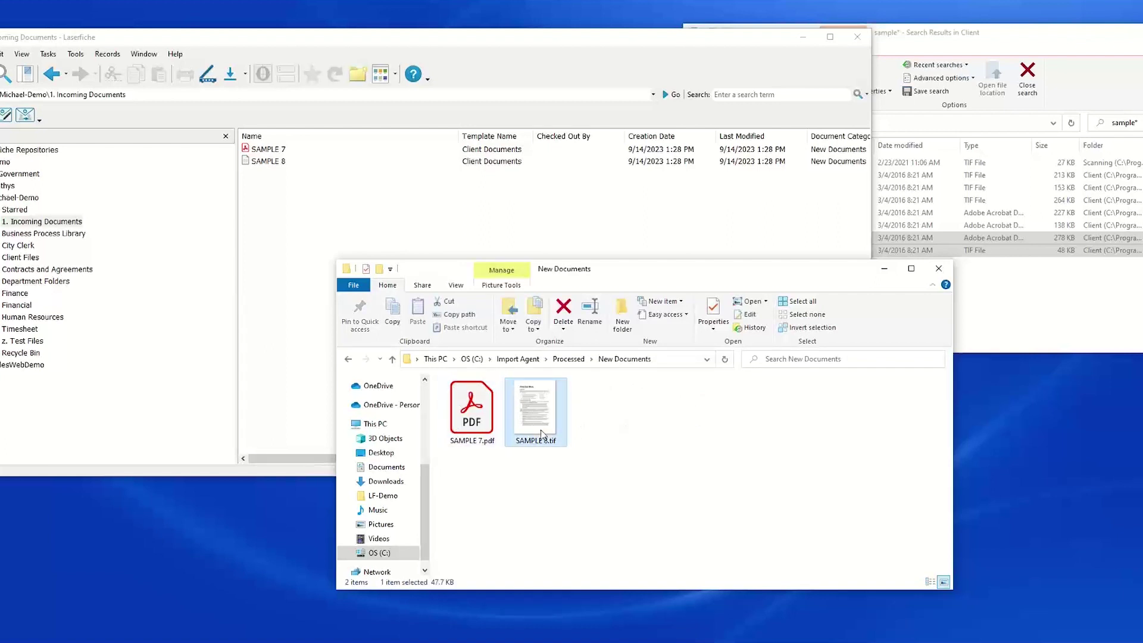
{"action": "left_click", "coordinate": [359, 171]}
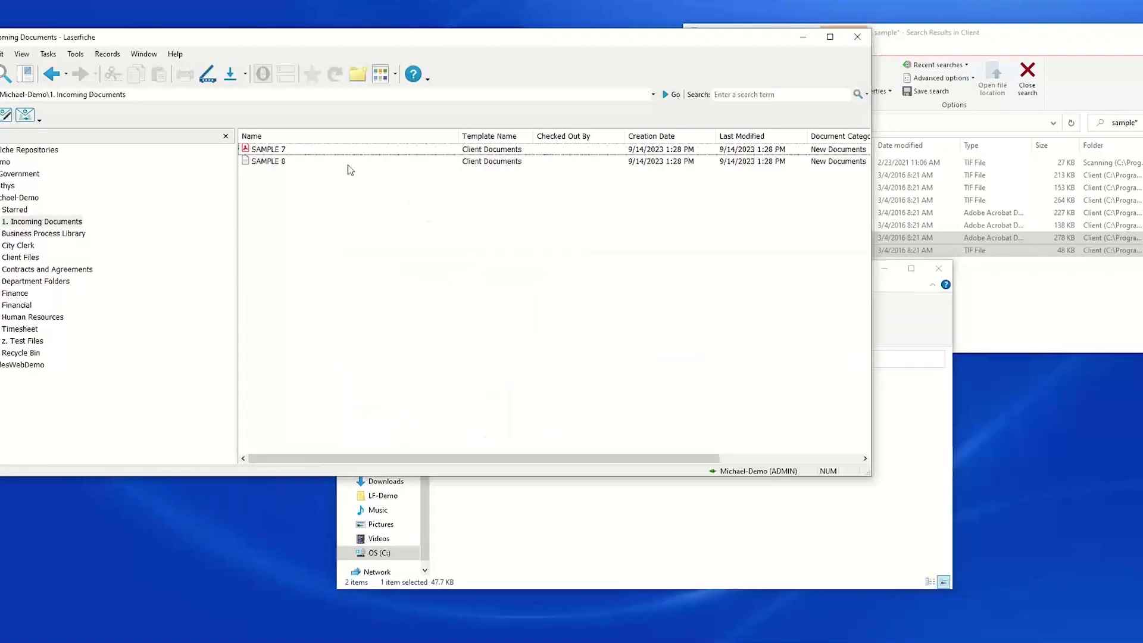
Inspect SAMPLE 8's metadata: Client Documents template, Document Category New Documents; then minimize Laserfiche
{"action": "left_click", "coordinate": [320, 153]}
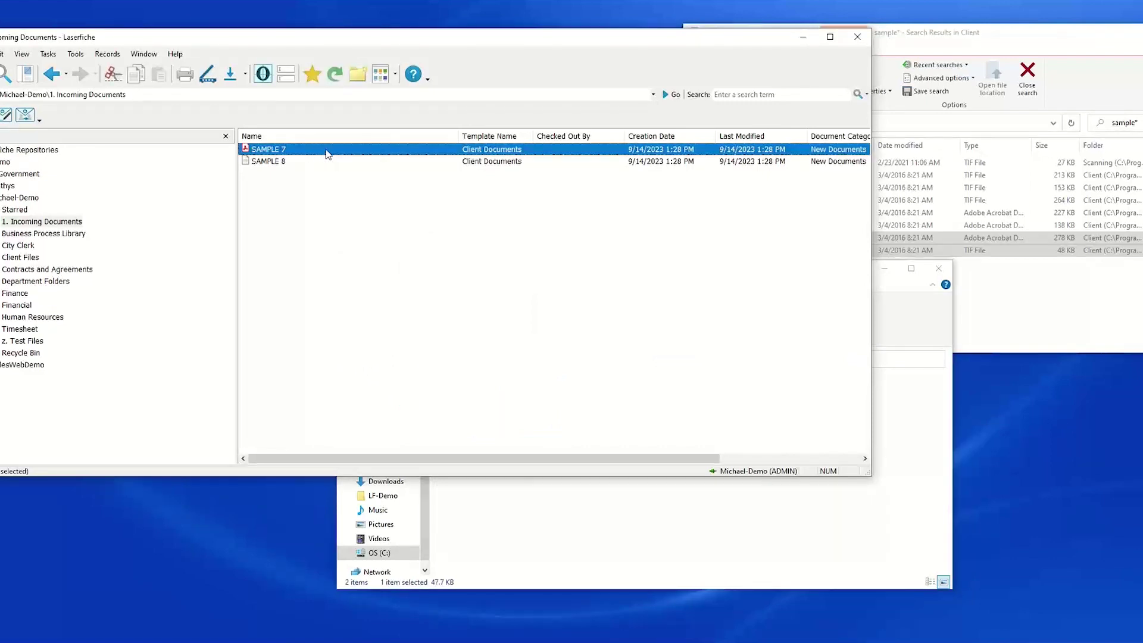
{"action": "left_click", "coordinate": [295, 164]}
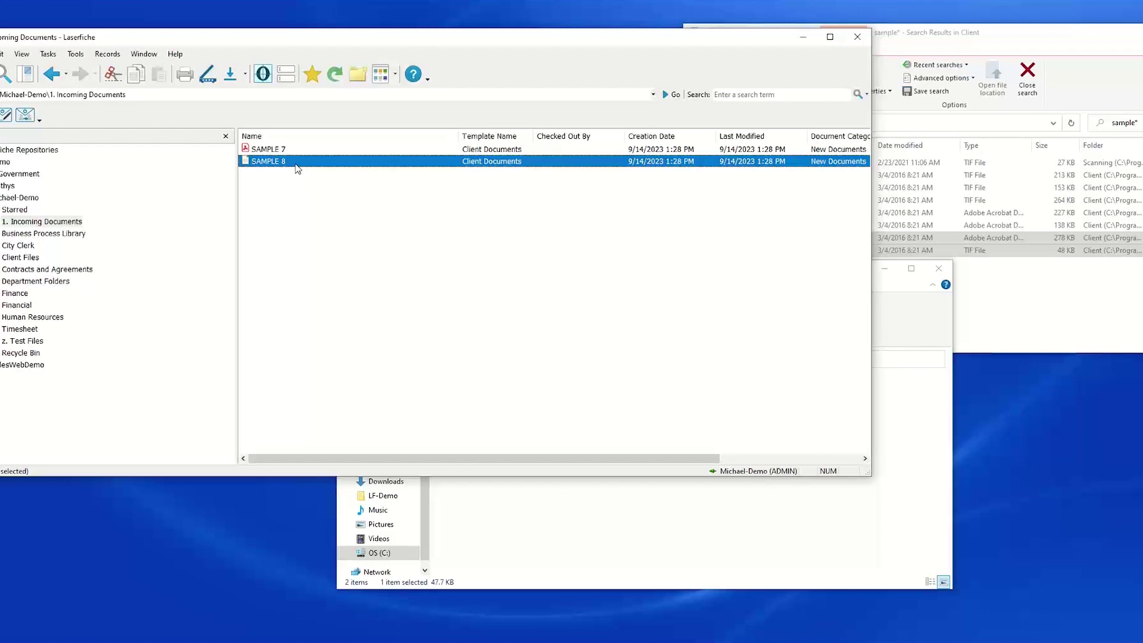
{"action": "left_click", "coordinate": [287, 74]}
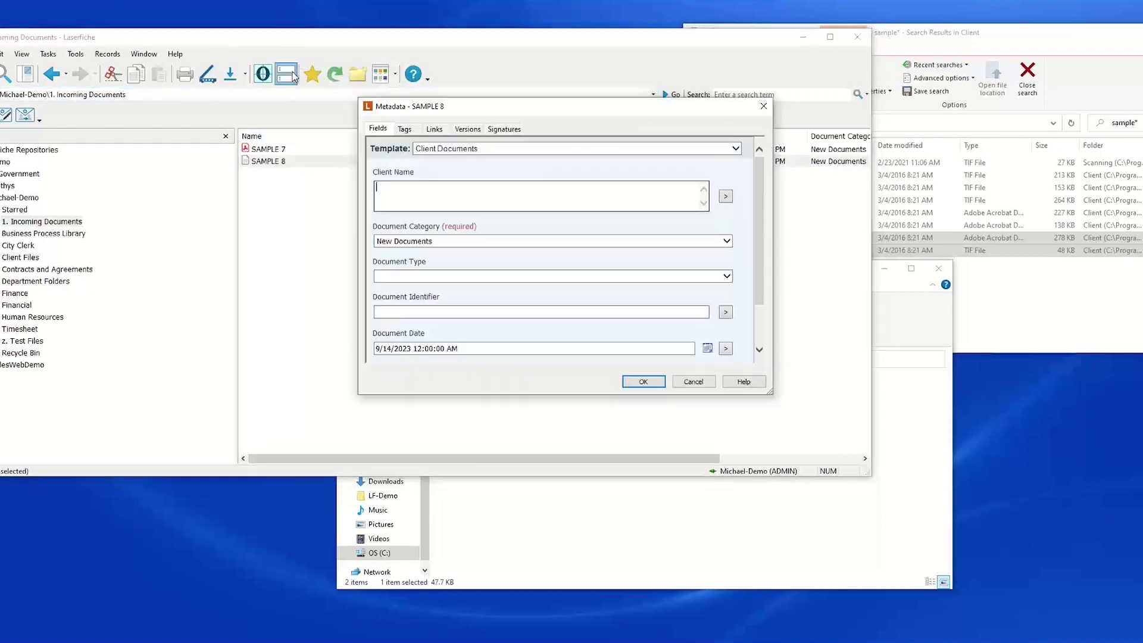
{"action": "left_click", "coordinate": [416, 251]}
{"action": "left_click", "coordinate": [410, 250]}
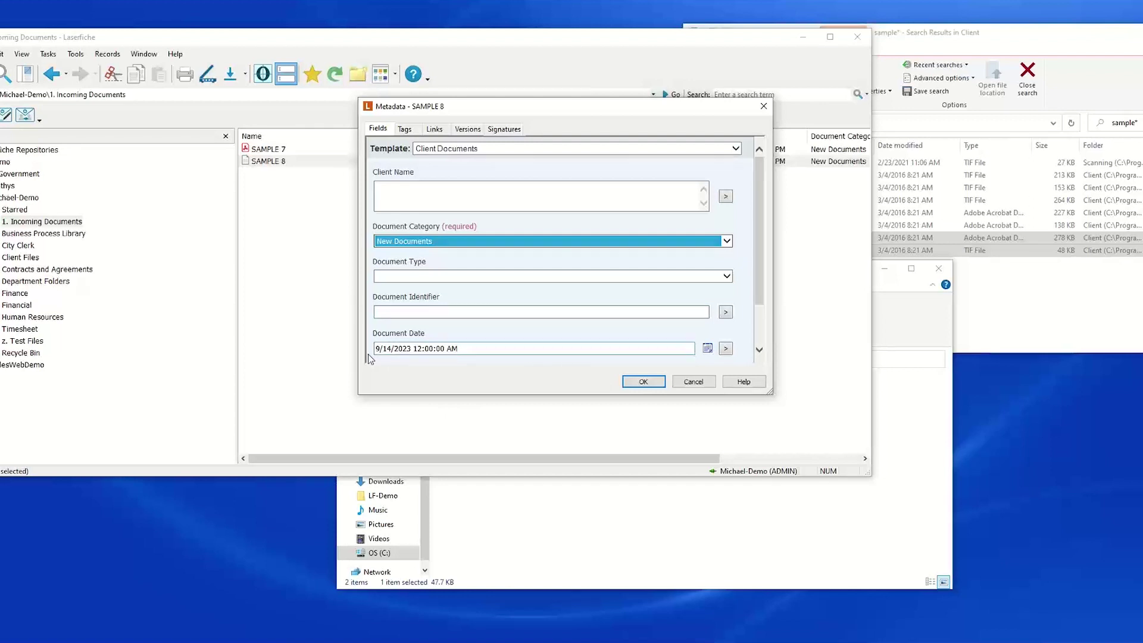
{"action": "left_click", "coordinate": [688, 383]}
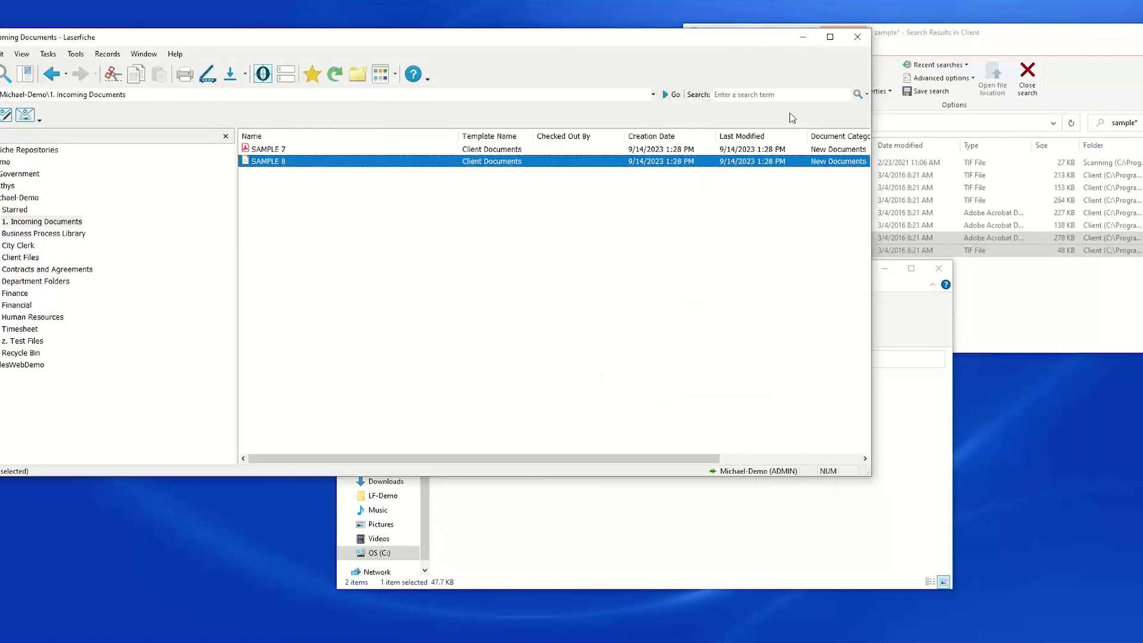
{"action": "left_click", "coordinate": [799, 39]}
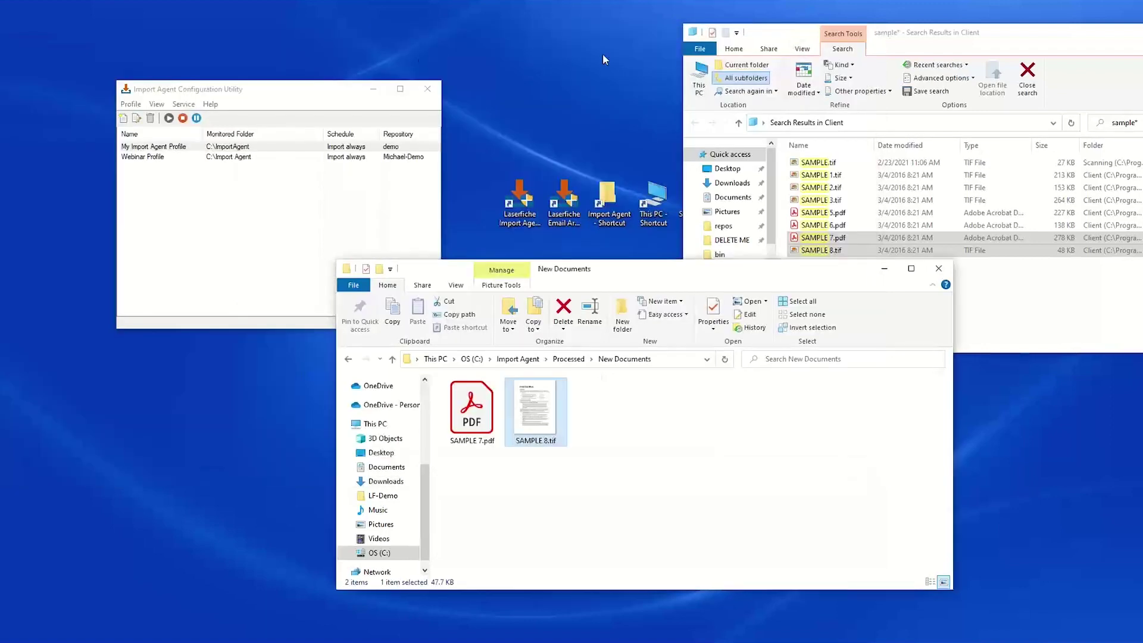
In Webinar Profile's Fields, replace Document Date's %(Date) with the File Creation Date token
{"action": "left_click", "coordinate": [137, 156]}
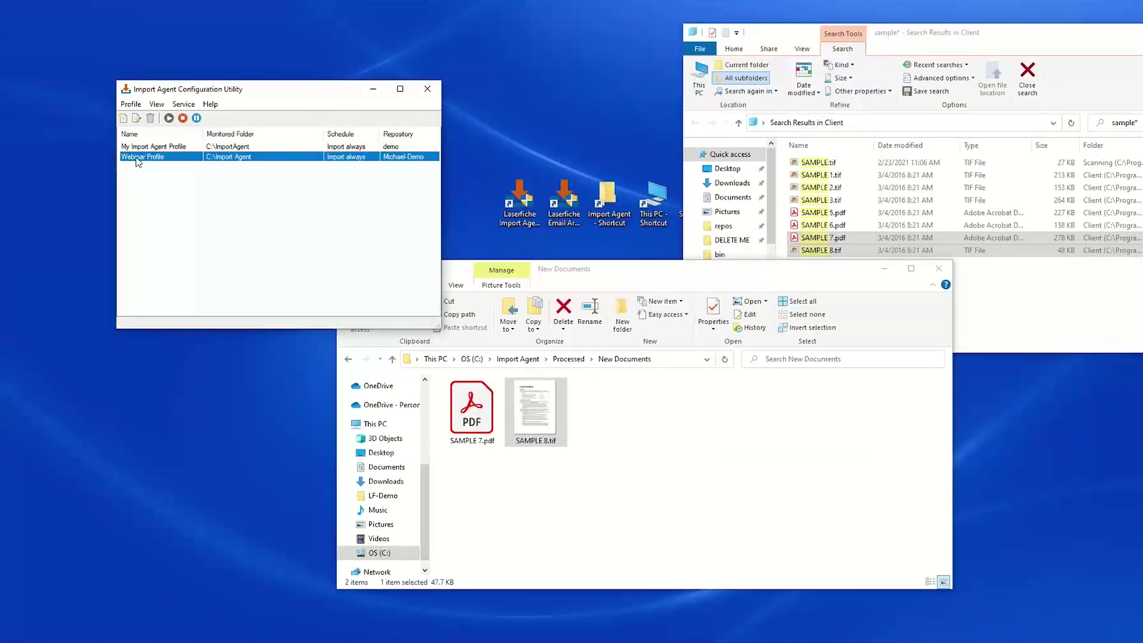
{"action": "double_click", "coordinate": [138, 158]}
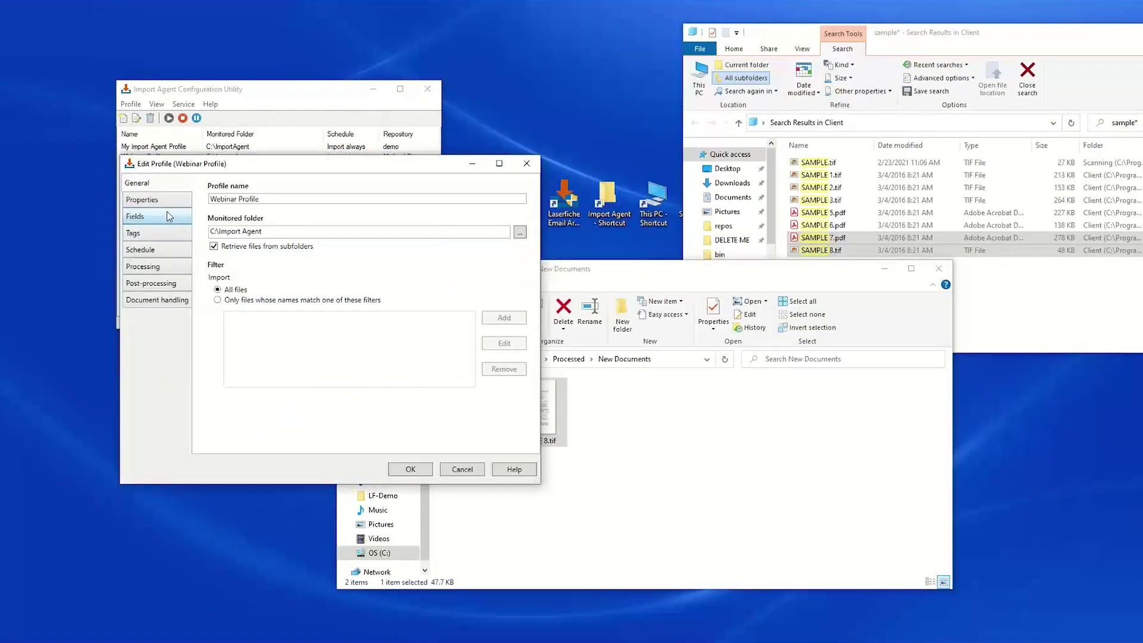
{"action": "left_click", "coordinate": [167, 214]}
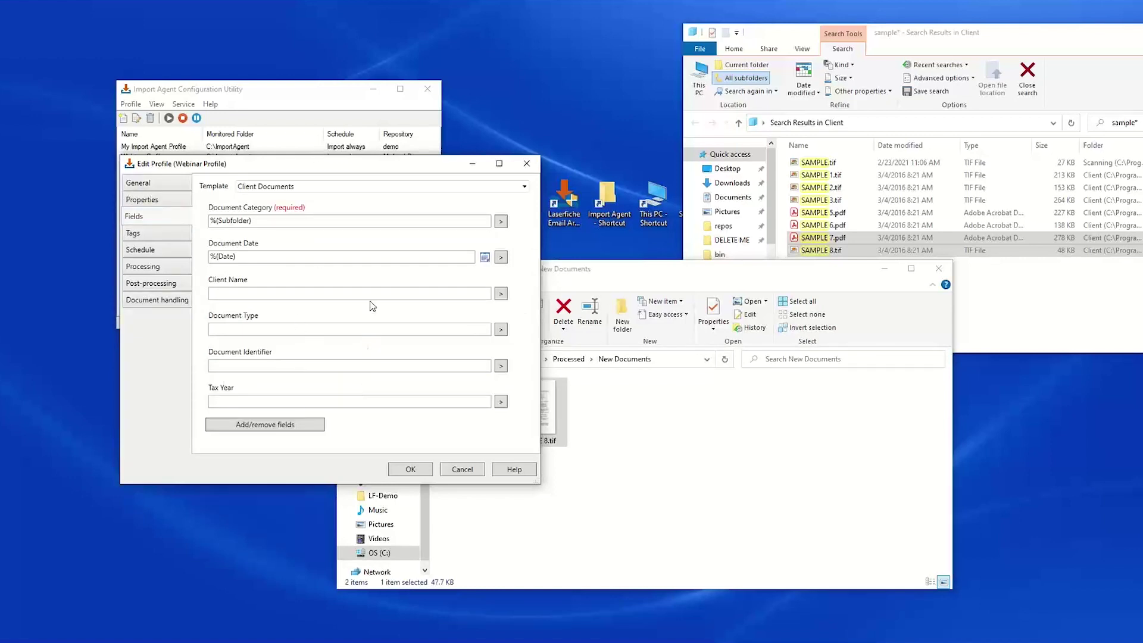
{"action": "left_click_drag", "start_coordinate": [312, 258], "coordinate": [148, 255]}
{"action": "key", "text": "Delete"}
{"action": "left_click", "coordinate": [503, 259]}
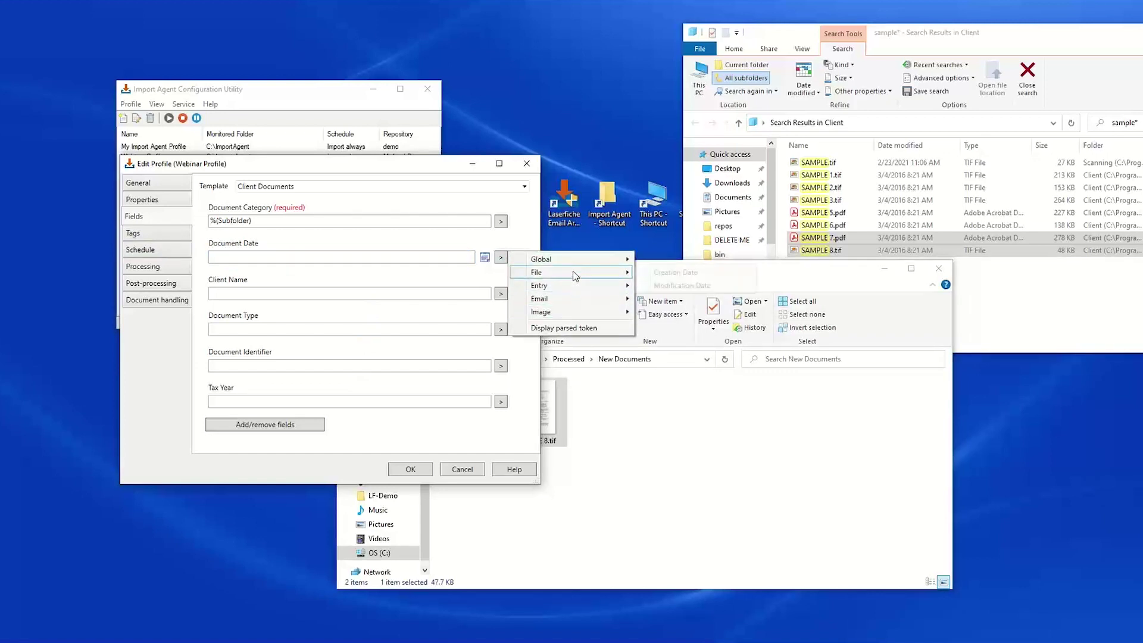
{"action": "mouse_move", "coordinate": [573, 272]}
{"action": "left_click", "coordinate": [724, 271]}
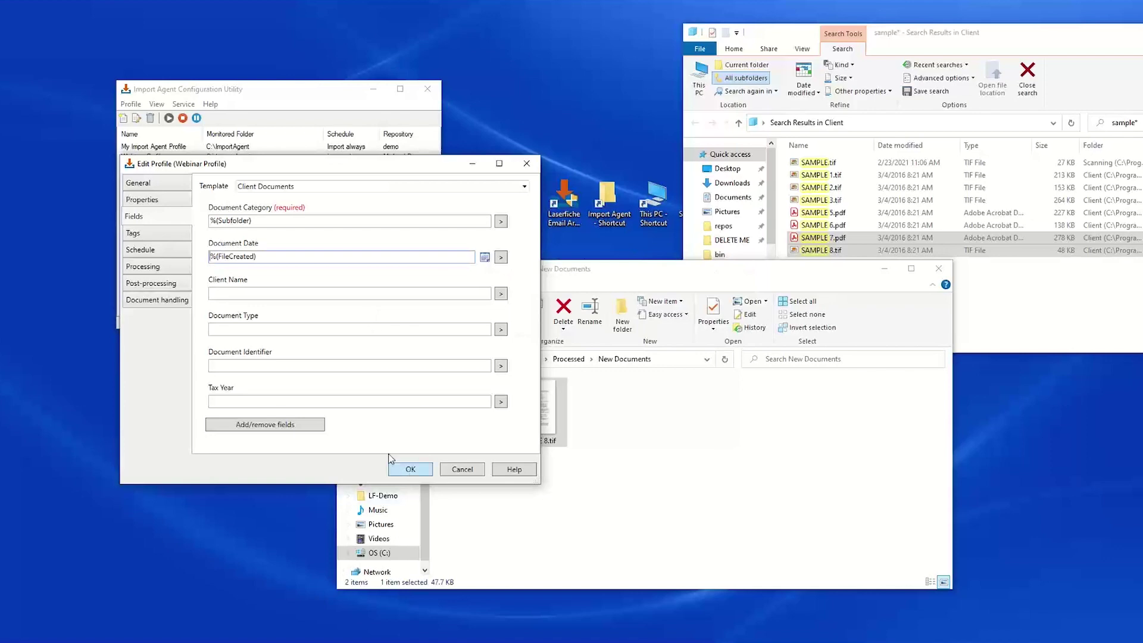
Review the profile's other settings pages and save the Webinar Profile
{"action": "left_click", "coordinate": [162, 199]}
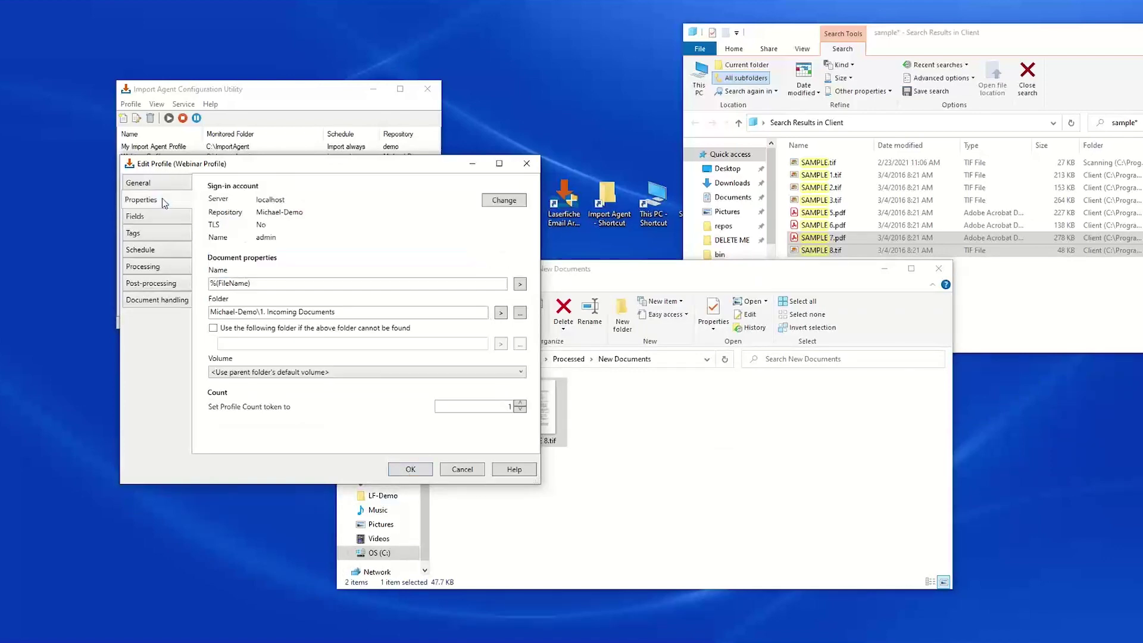
{"action": "left_click", "coordinate": [154, 216]}
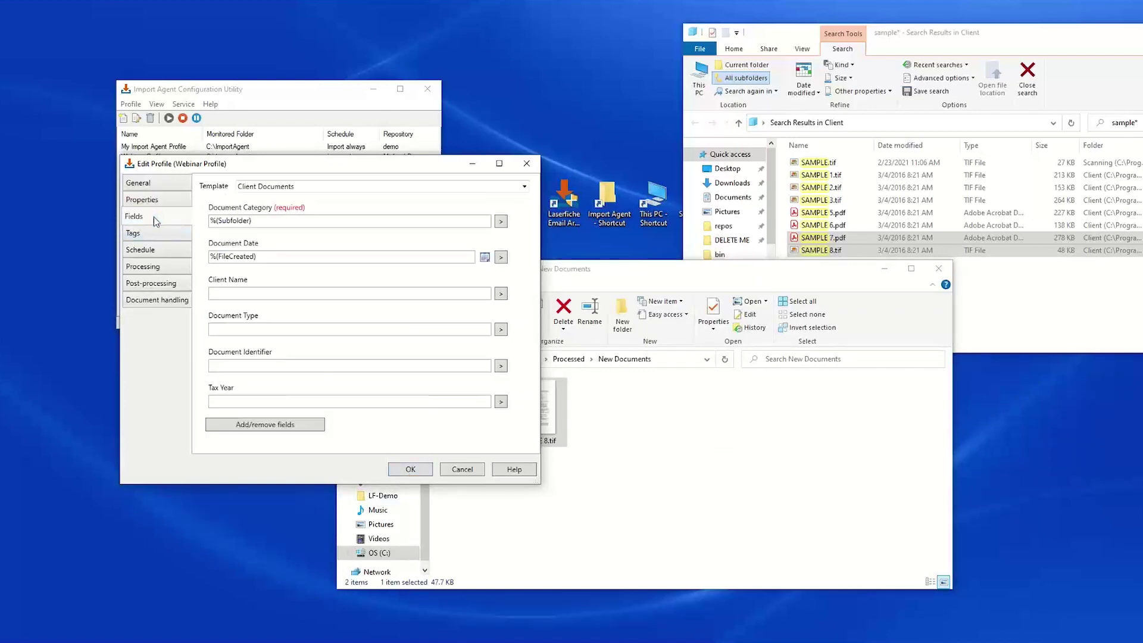
{"action": "left_click", "coordinate": [151, 253]}
{"action": "left_click", "coordinate": [151, 266]}
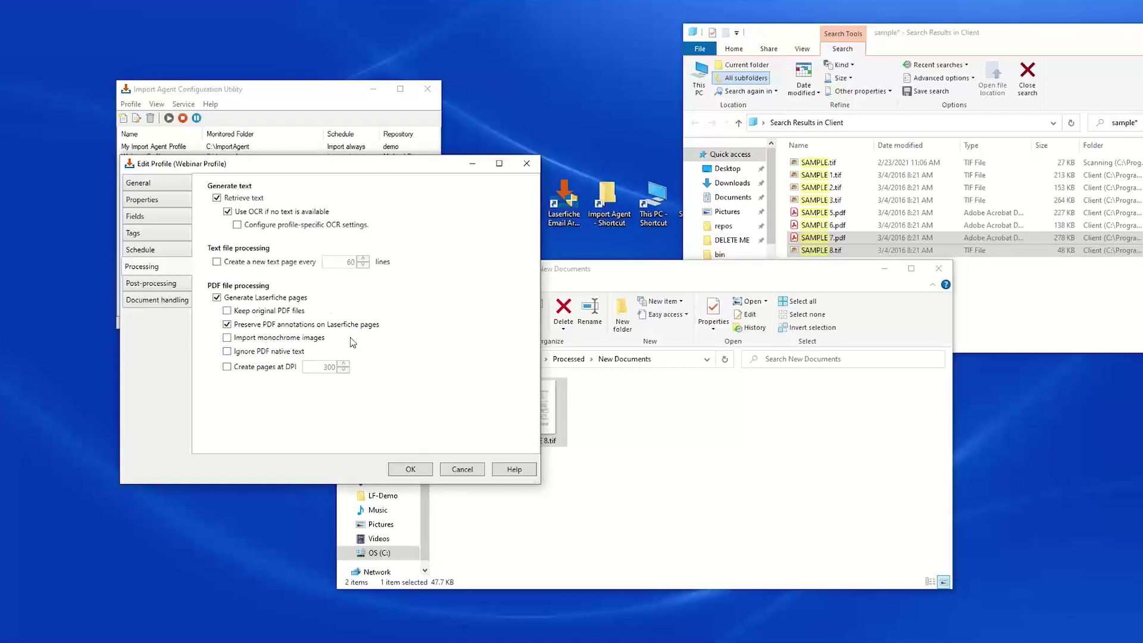
{"action": "left_click", "coordinate": [408, 470]}
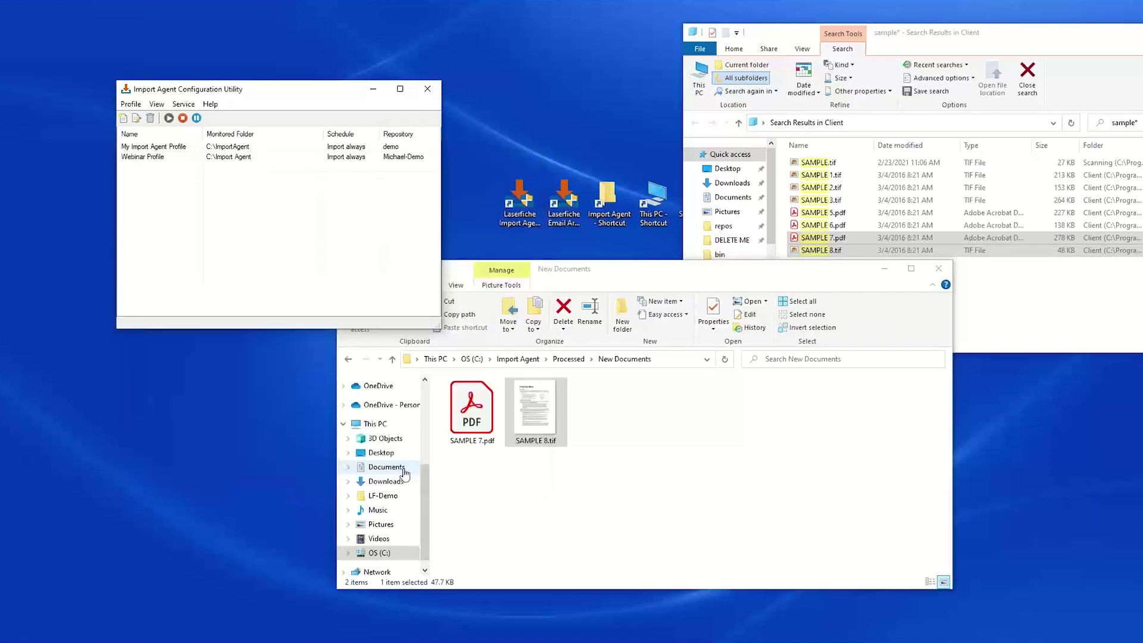
{"action": "left_click", "coordinate": [565, 360]}
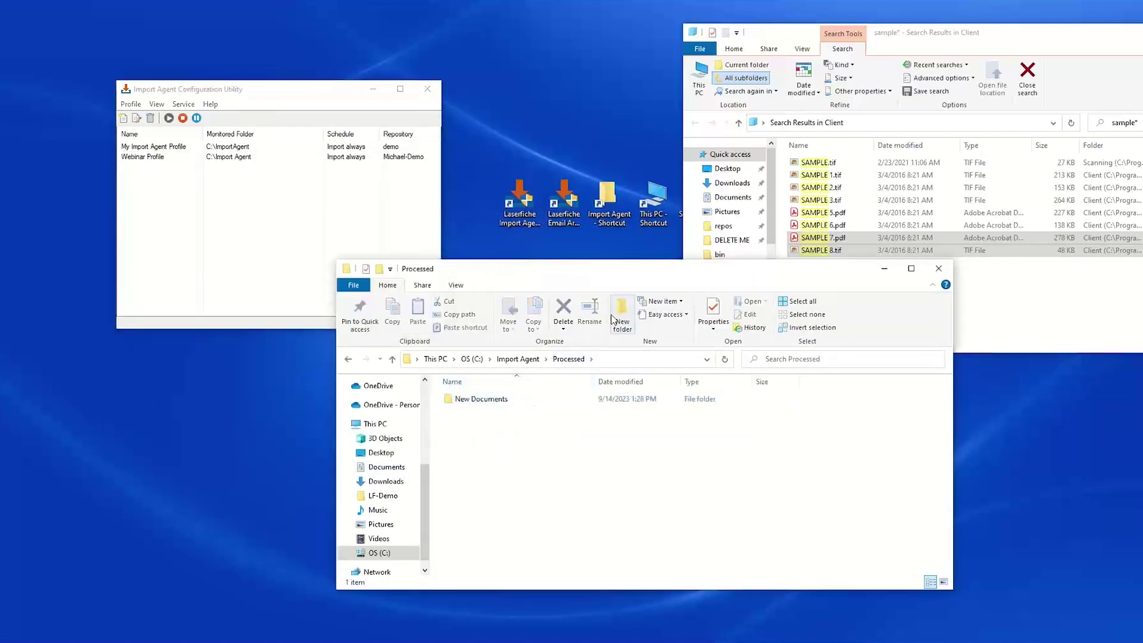
Create and open a Webinar folder inside Import Agent
{"action": "left_click", "coordinate": [517, 359]}
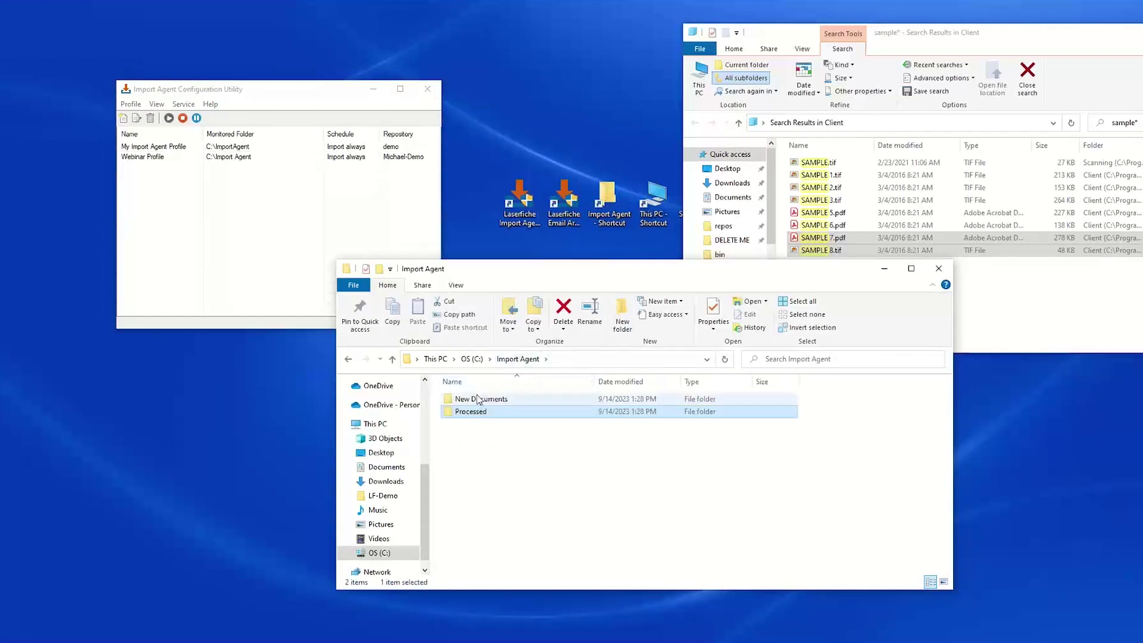
{"action": "left_click", "coordinate": [622, 316]}
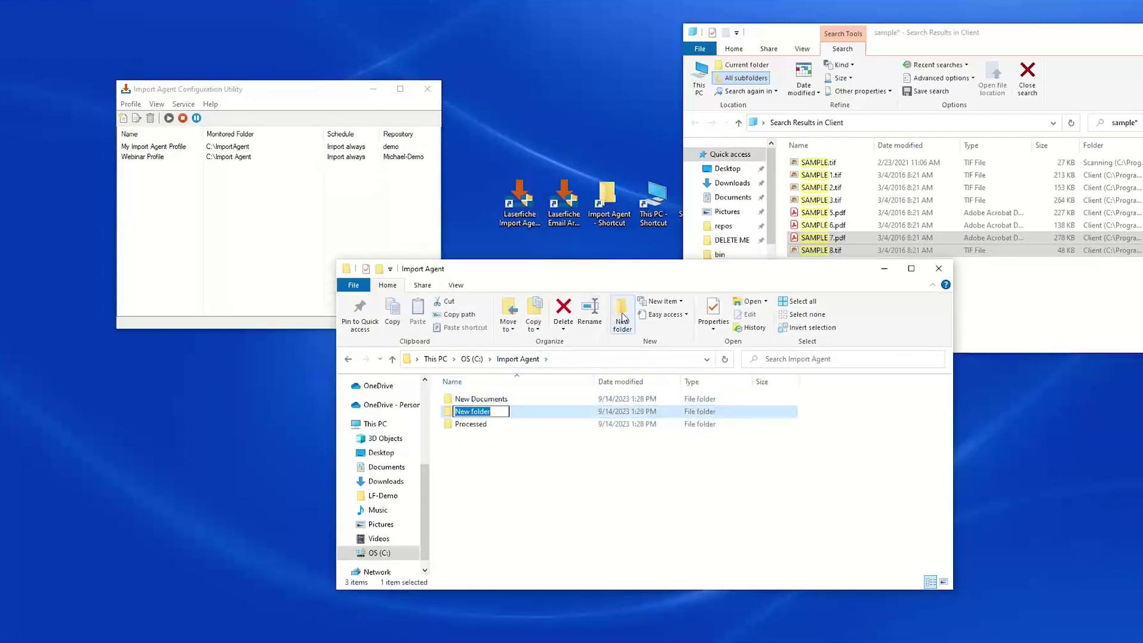
{"action": "type", "text": "Webinar"}
{"action": "key", "text": "Return"}
{"action": "key", "text": "Return"}
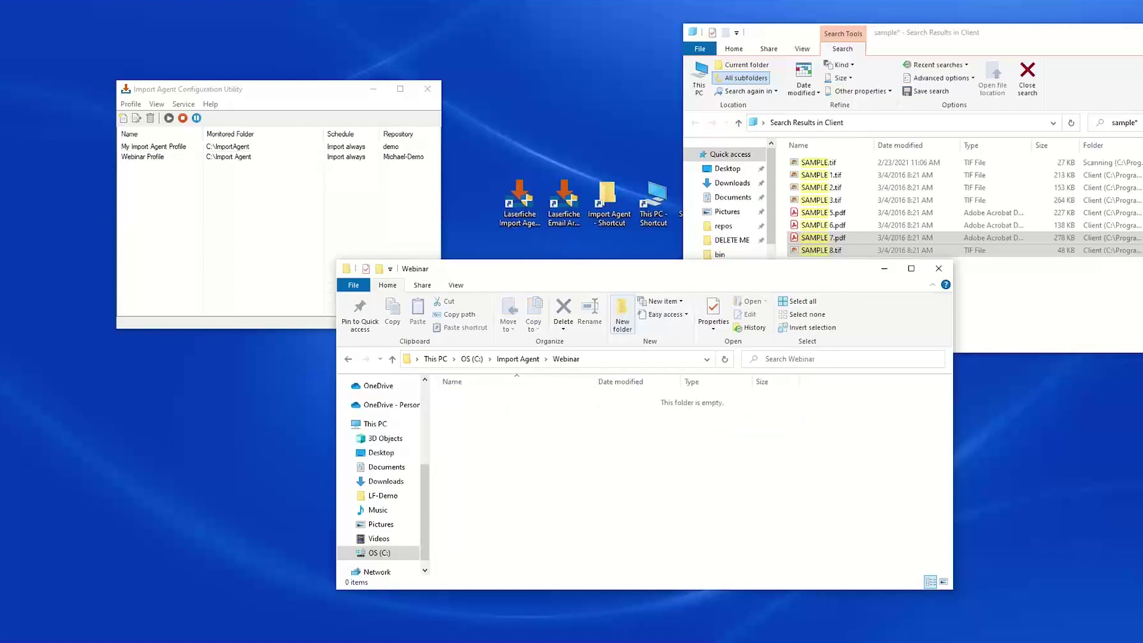
Copy SAMPLE 2.tif, SAMPLE 3.tif and SAMPLE 5.pdf from the search results into Webinar
{"action": "left_click", "coordinate": [852, 188]}
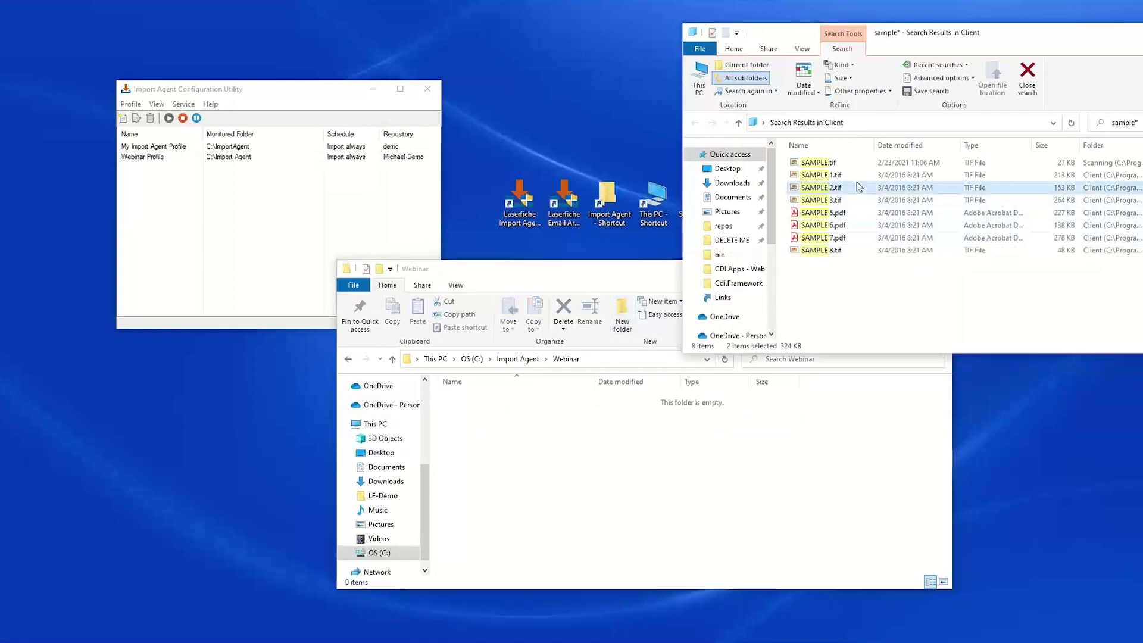
{"action": "left_click", "coordinate": [849, 216], "text": "shift"}
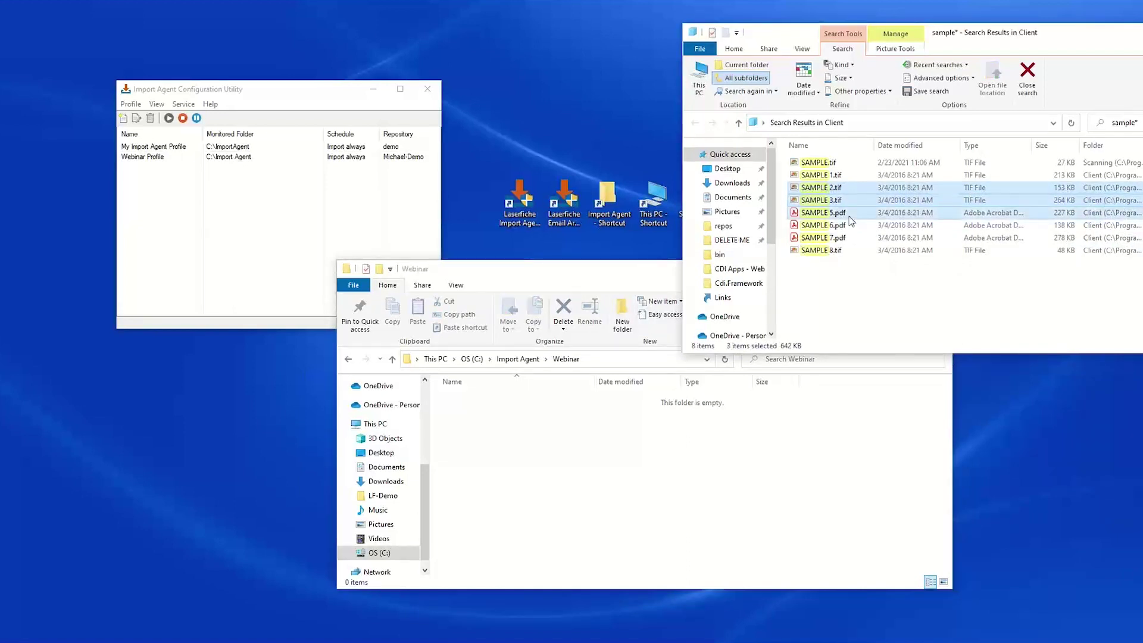
{"action": "left_click_drag", "start_coordinate": [883, 219], "coordinate": [622, 460]}
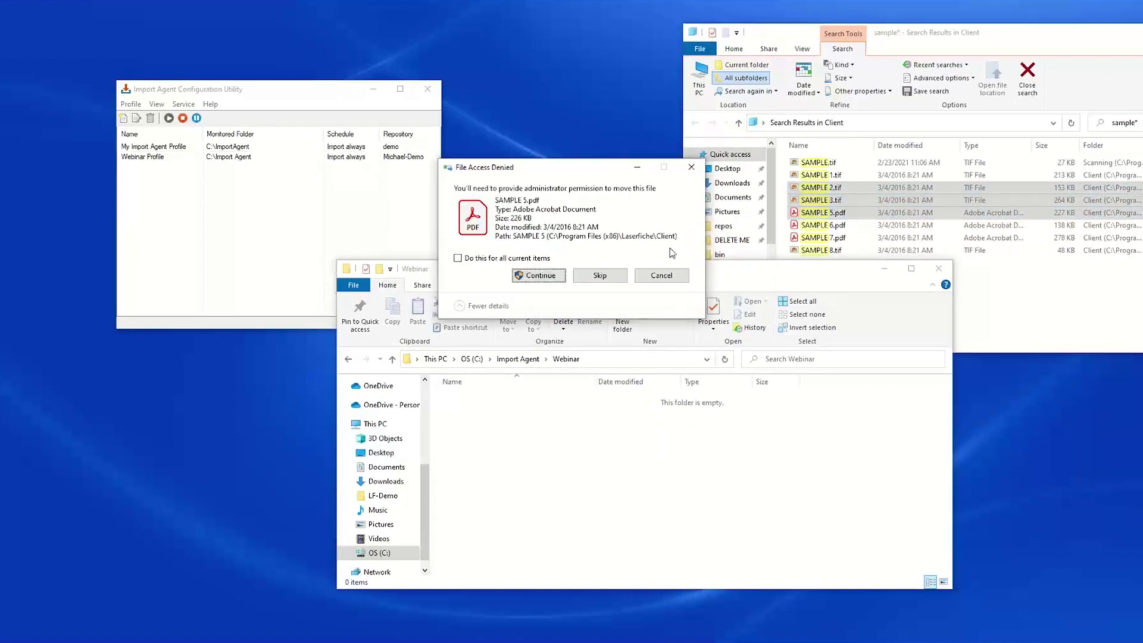
{"action": "left_click", "coordinate": [661, 275]}
{"action": "left_click_drag", "start_coordinate": [865, 212], "coordinate": [692, 486]}
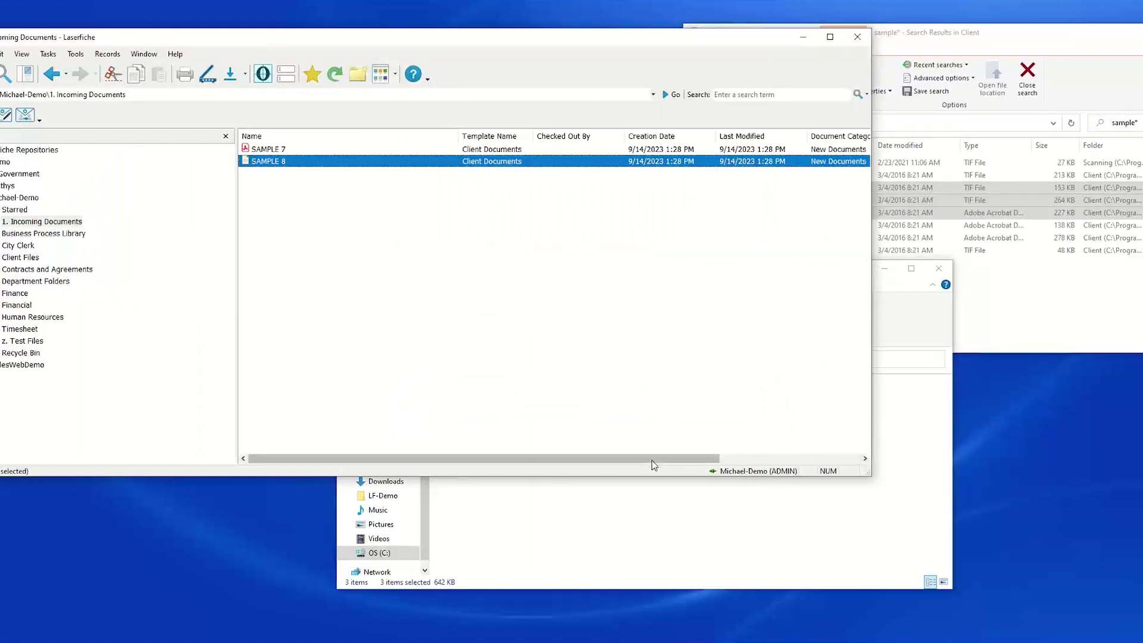
Find the imported SAMPLE 5 in Laserfiche's Incoming Documents and open it to view its details
{"action": "left_click", "coordinate": [613, 530]}
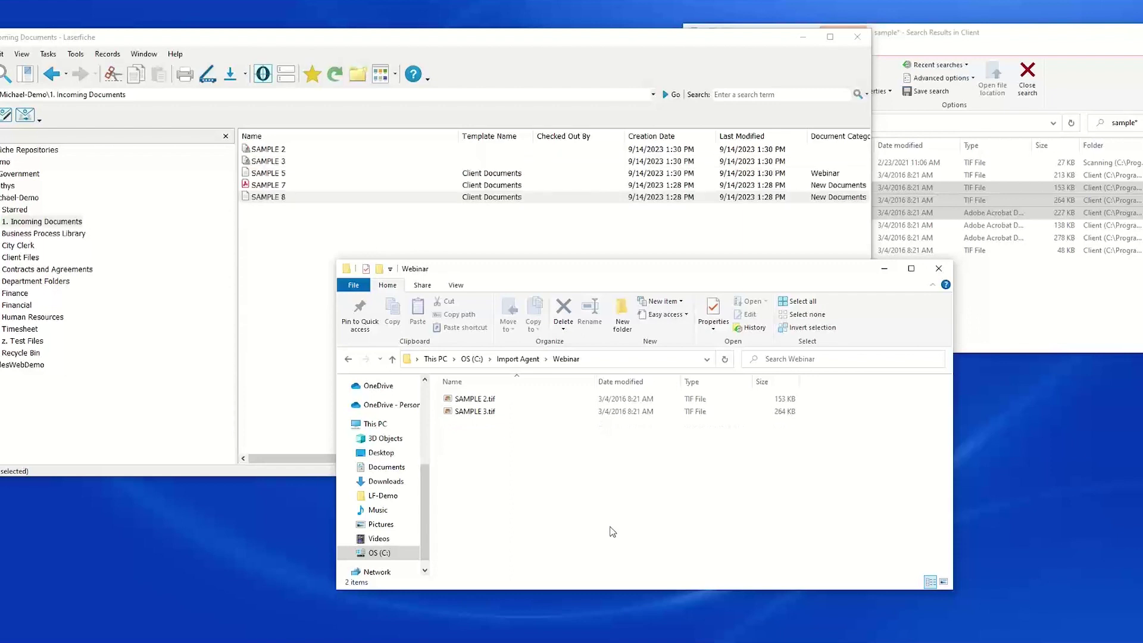
{"action": "left_click", "coordinate": [304, 264]}
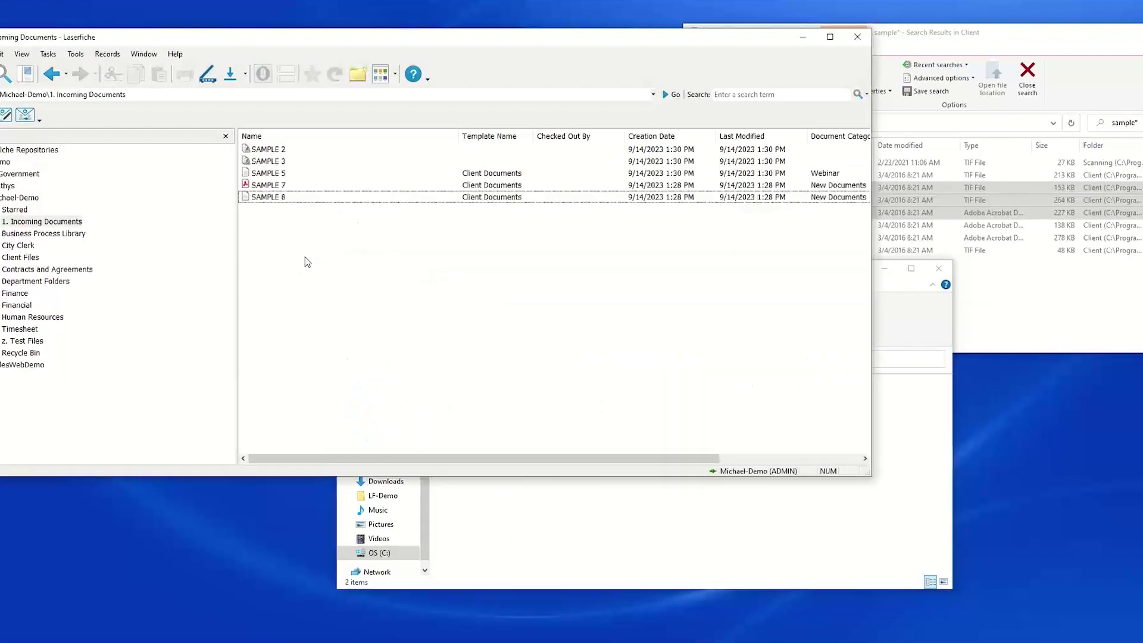
{"action": "left_click", "coordinate": [336, 174]}
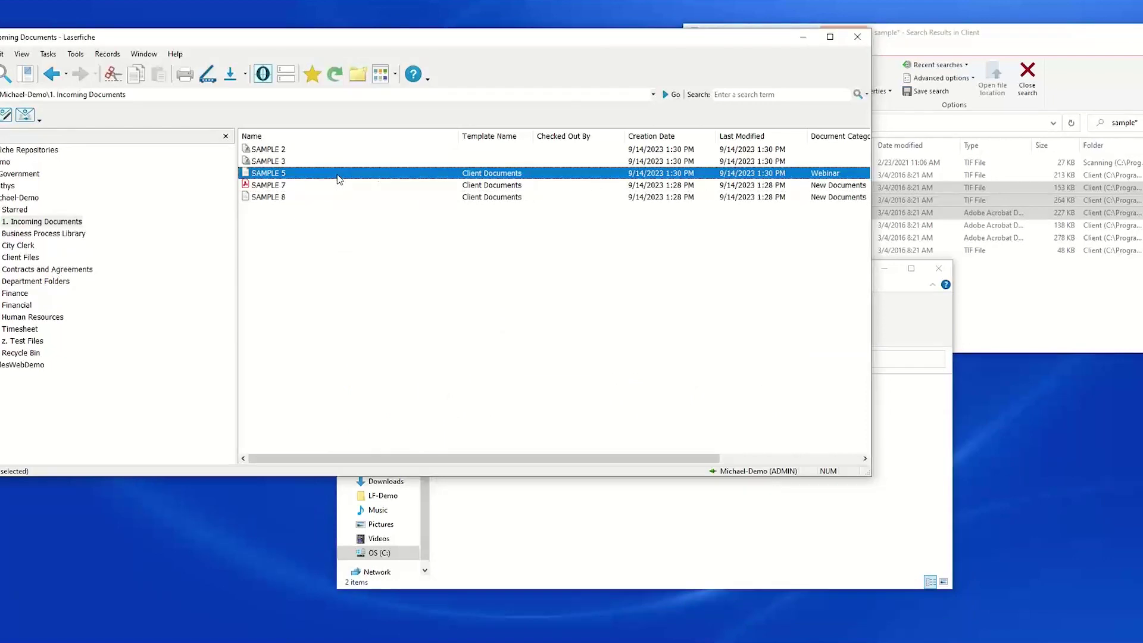
{"action": "left_click", "coordinate": [980, 37]}
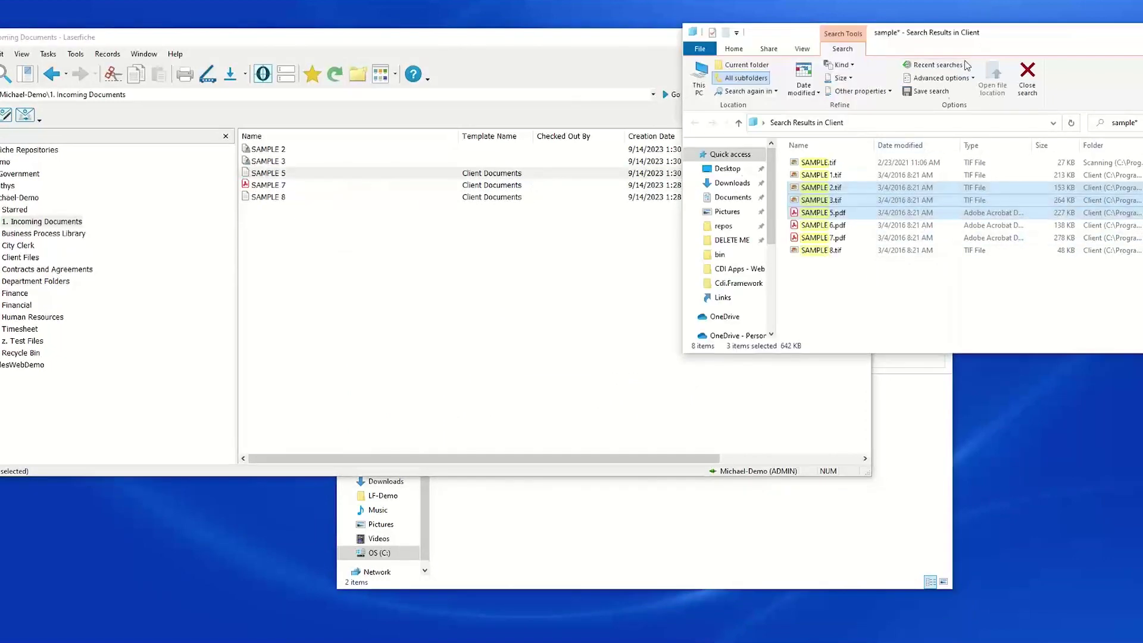
{"action": "left_click", "coordinate": [375, 175]}
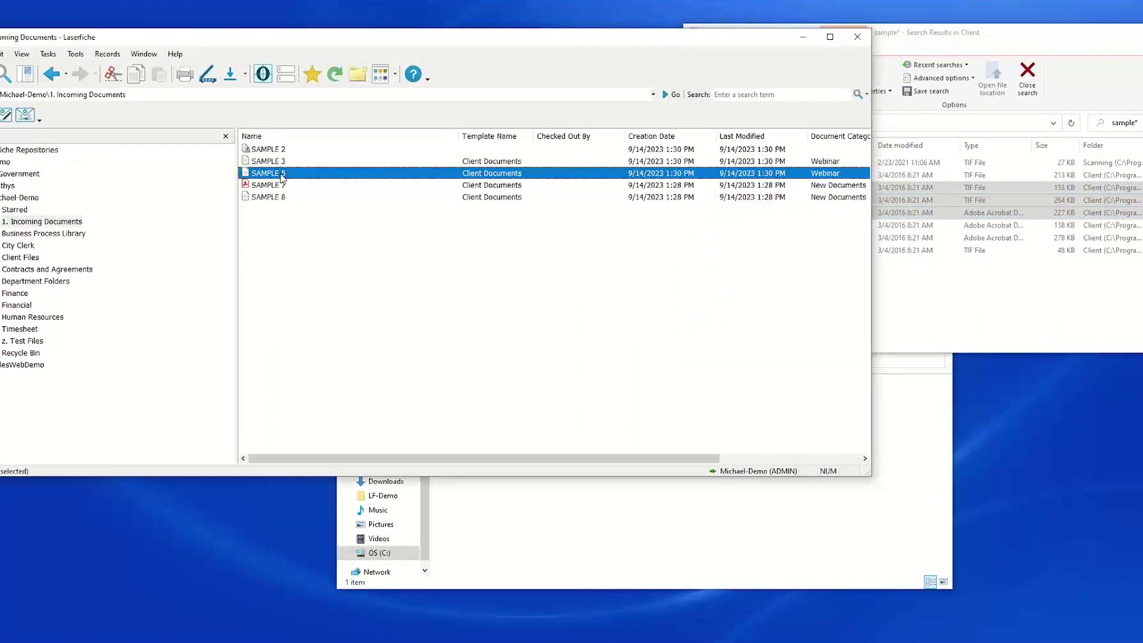
{"action": "double_click", "coordinate": [288, 174]}
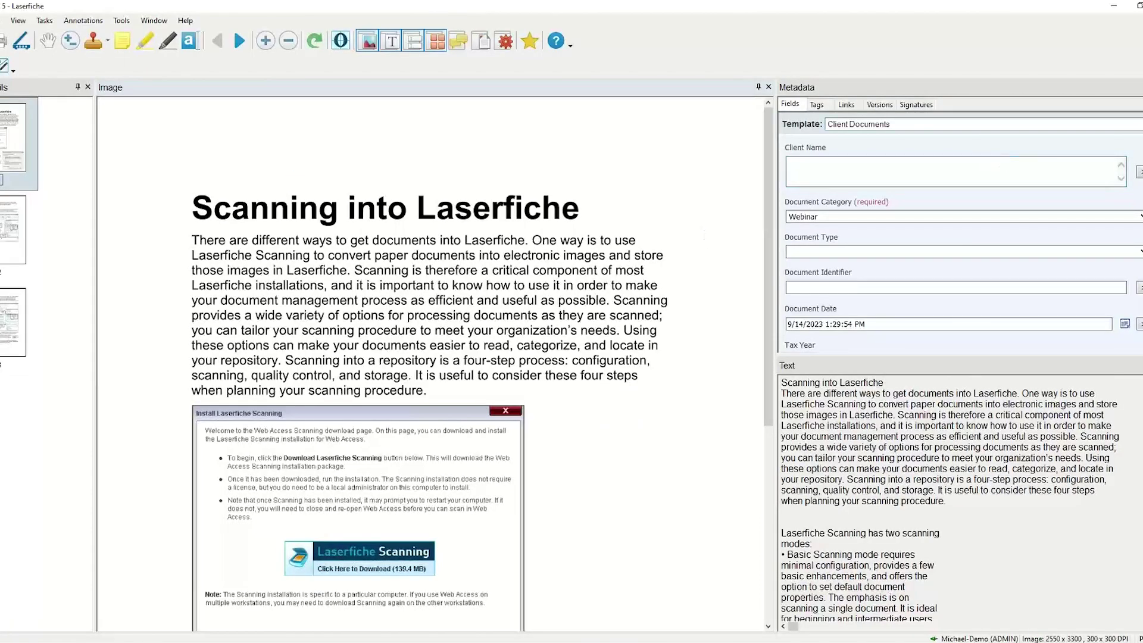
{"action": "key", "text": "alt+F4"}
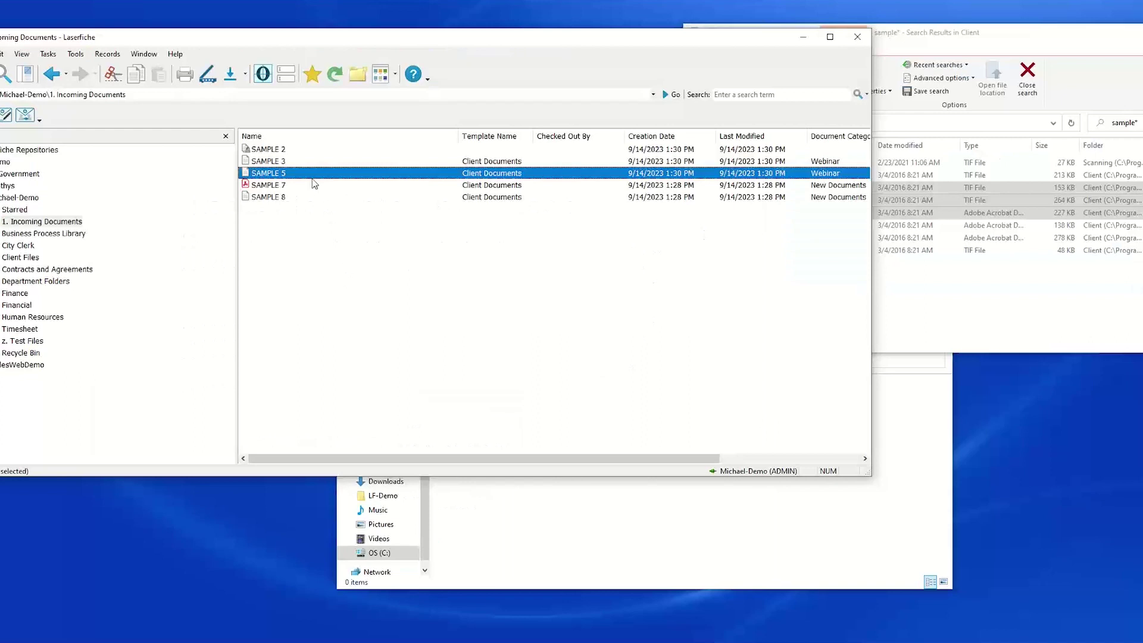
{"action": "left_click", "coordinate": [311, 185]}
Open SAMPLE 7 in the document viewer with its image pages and thumbnails showing
{"action": "right_click", "coordinate": [310, 188]}
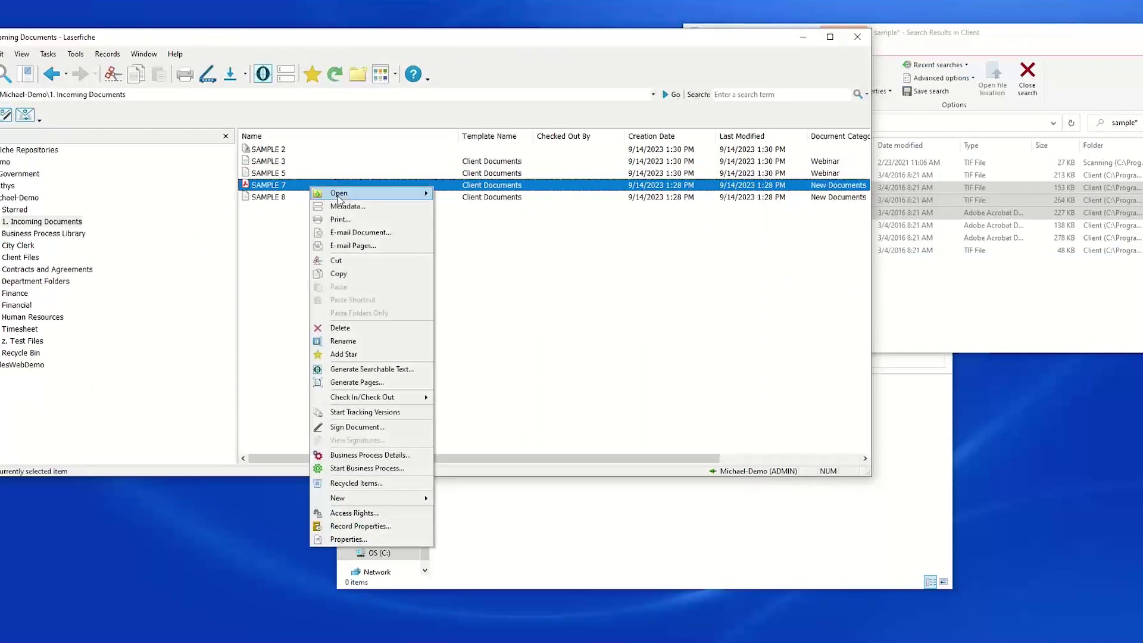
{"action": "key", "text": "Return"}
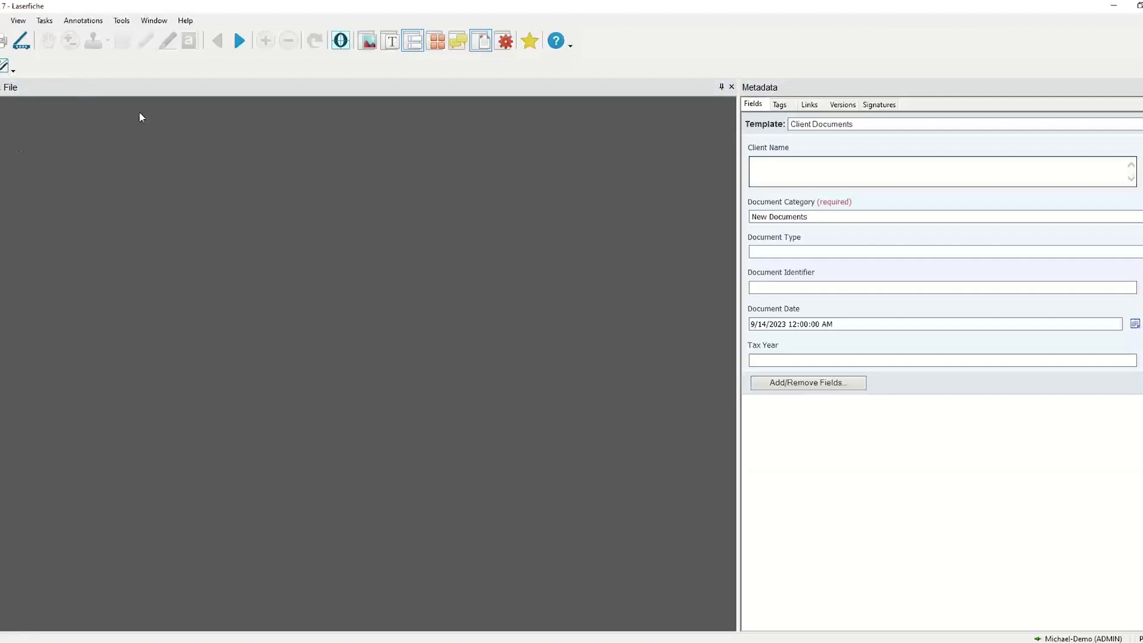
{"action": "left_click", "coordinate": [368, 42]}
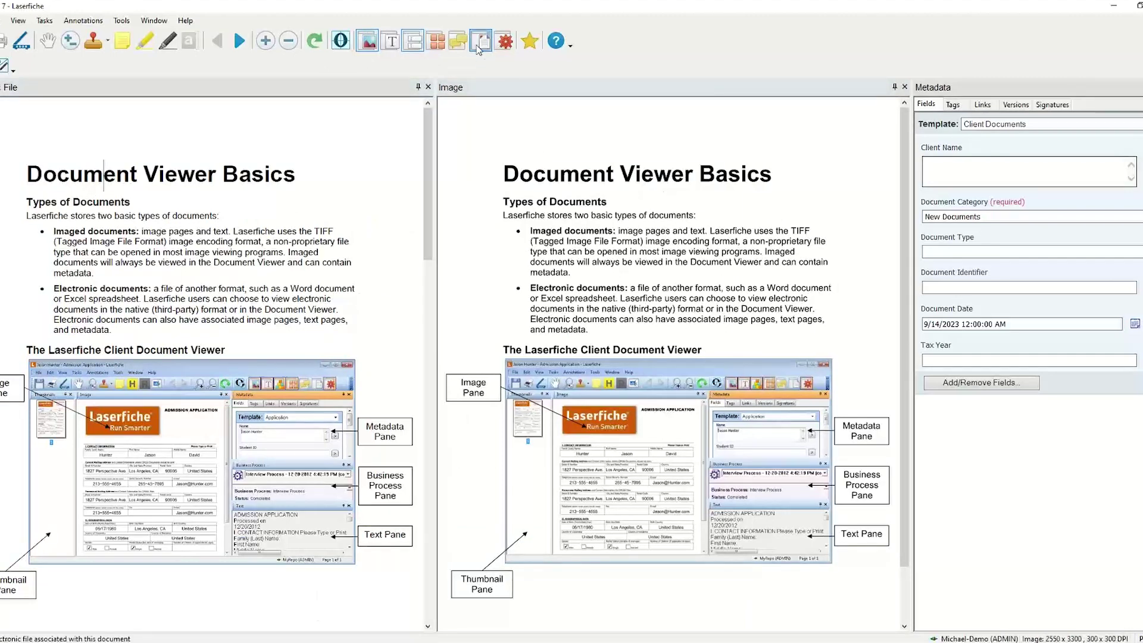
{"action": "left_click", "coordinate": [413, 41]}
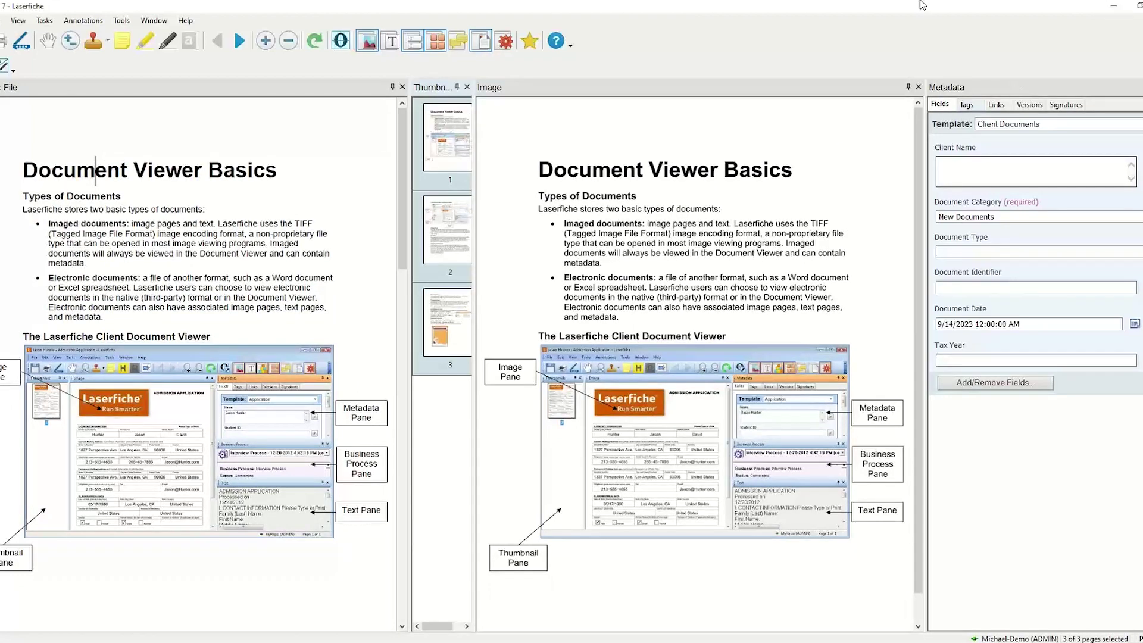
{"action": "left_click_drag", "start_coordinate": [387, 8], "coordinate": [787, 77]}
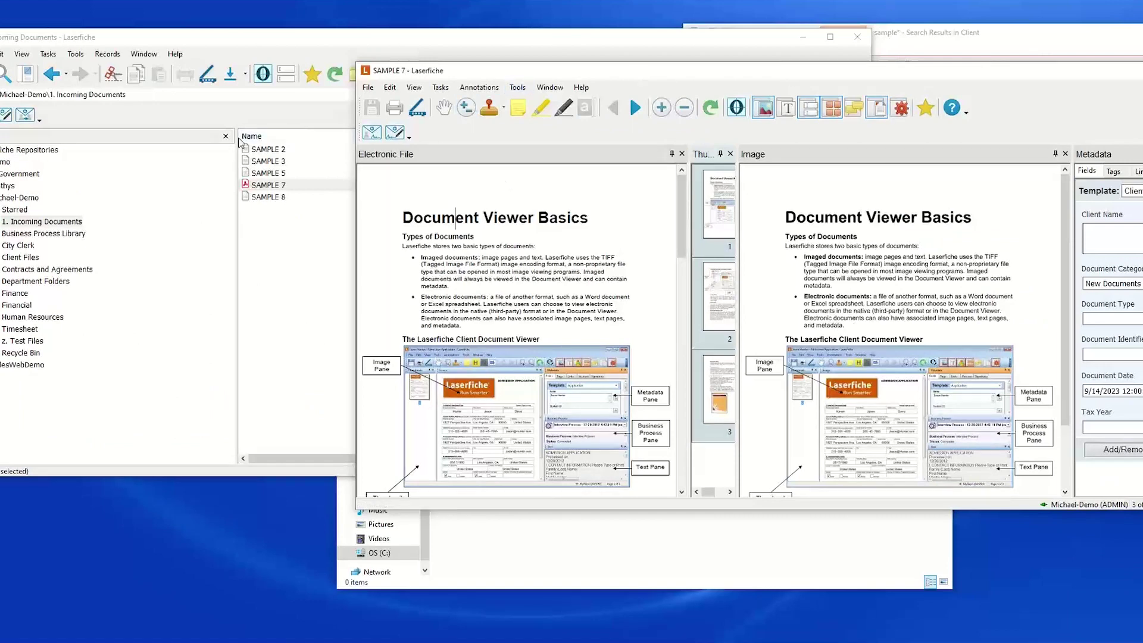
Preview SAMPLE 5, then close both viewers, minimize Laserfiche and close Search Results
{"action": "left_click", "coordinate": [279, 174]}
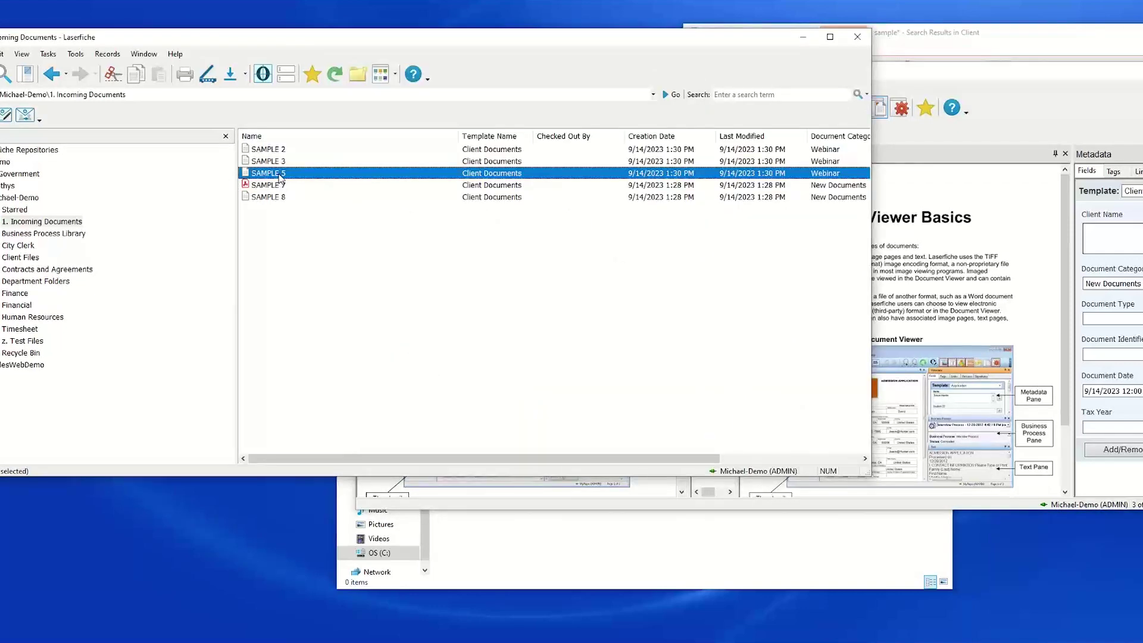
{"action": "double_click", "coordinate": [279, 175]}
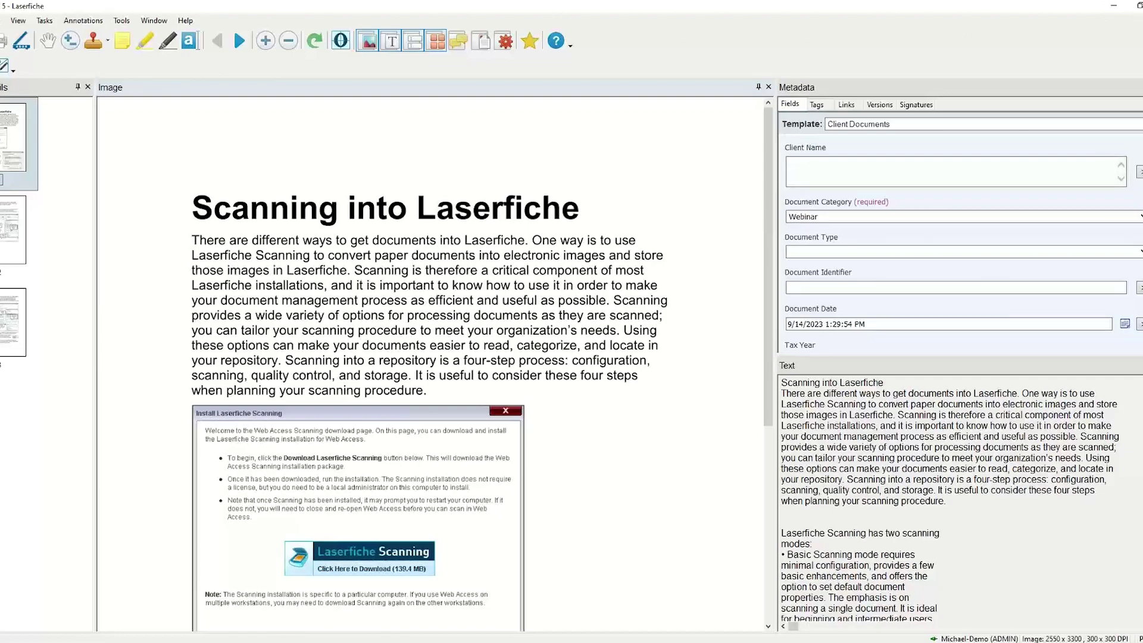
{"action": "key", "text": "alt+F4"}
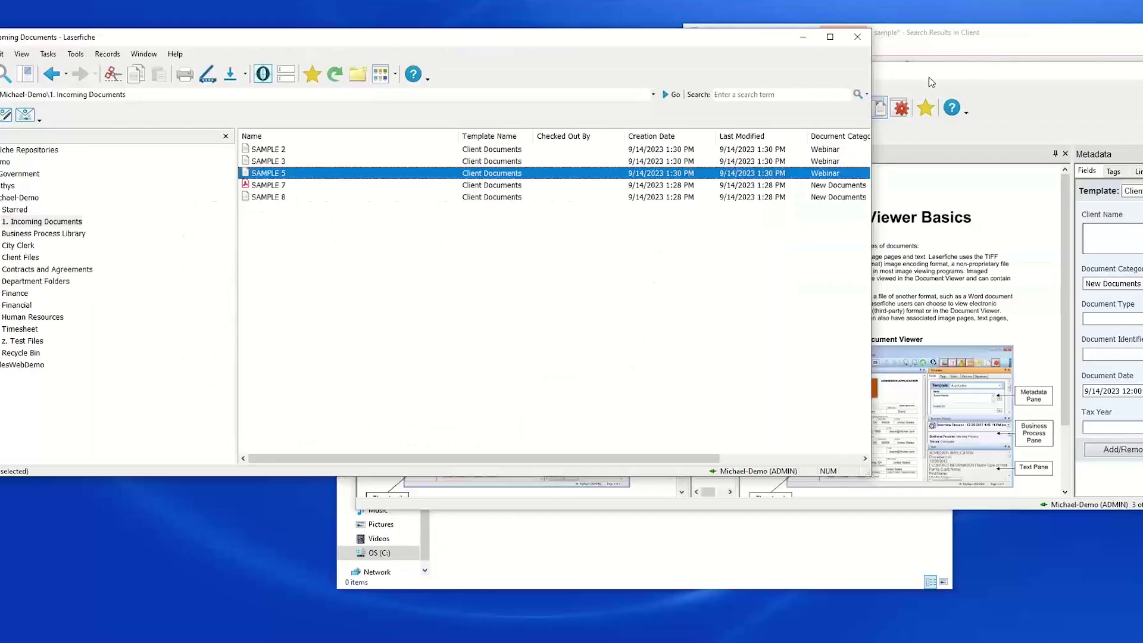
{"action": "left_click", "coordinate": [926, 81]}
{"action": "left_click_drag", "start_coordinate": [926, 81], "coordinate": [551, 81]}
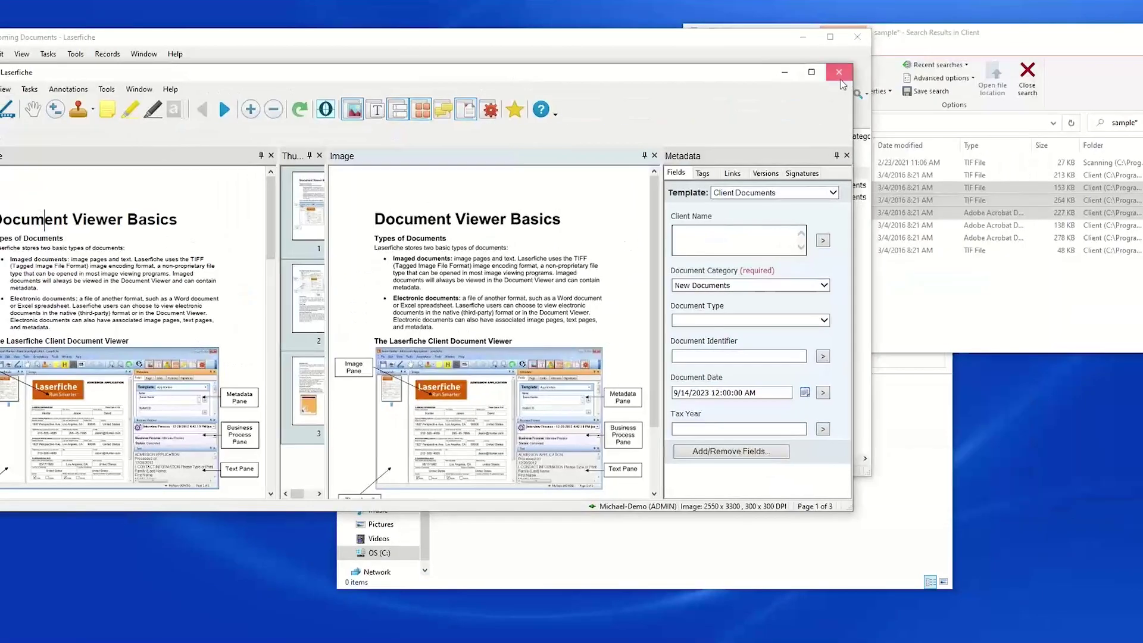
{"action": "left_click", "coordinate": [842, 75]}
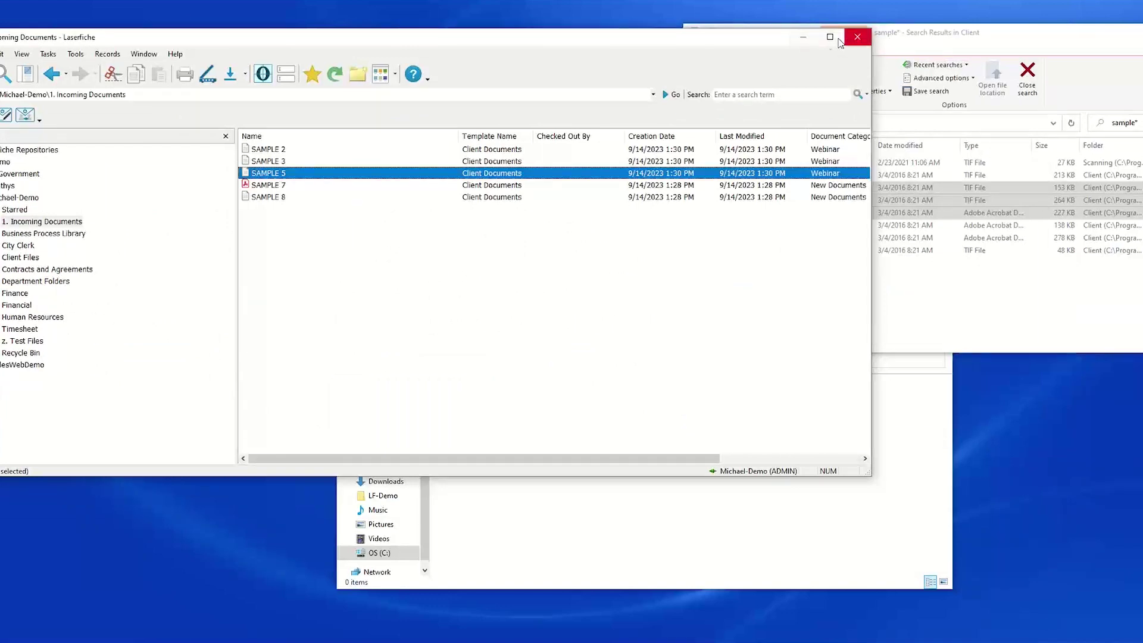
{"action": "left_click", "coordinate": [804, 41]}
{"action": "double_click", "coordinate": [694, 34]}
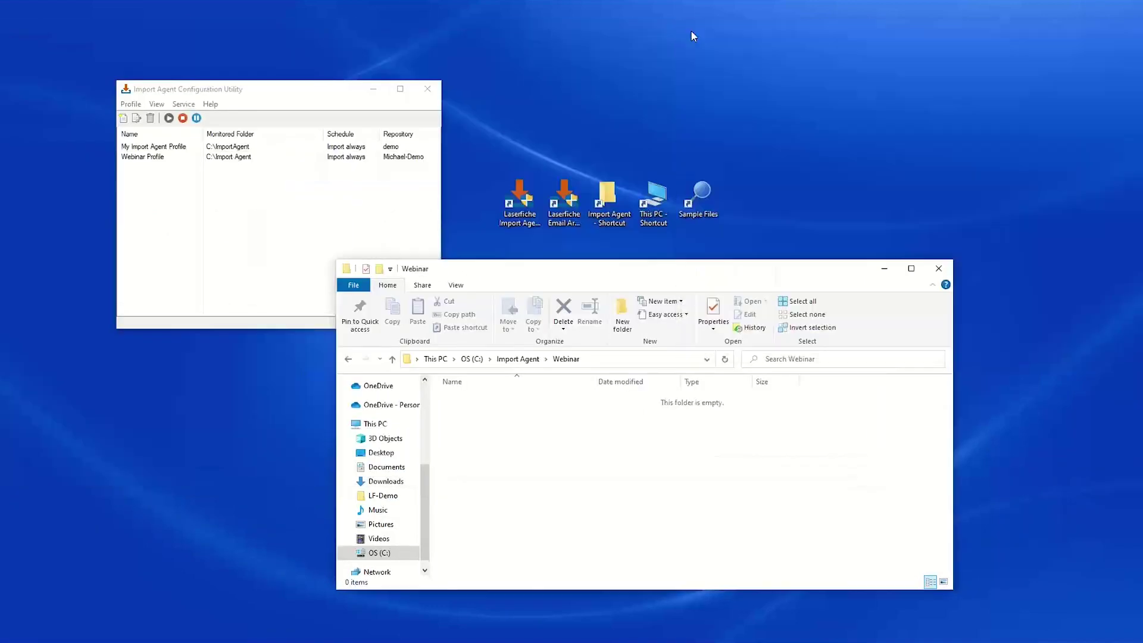
Close the Webinar folder, launch Laserfiche Email Archive Configuration, and move its window right
{"action": "double_click", "coordinate": [345, 269]}
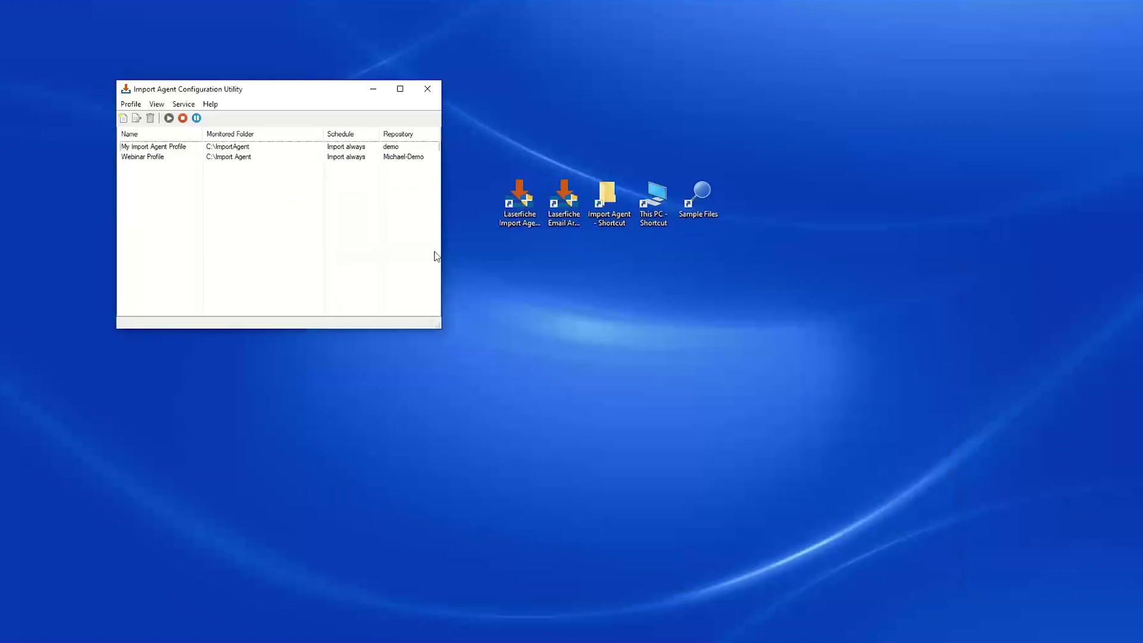
{"action": "left_click", "coordinate": [820, 310]}
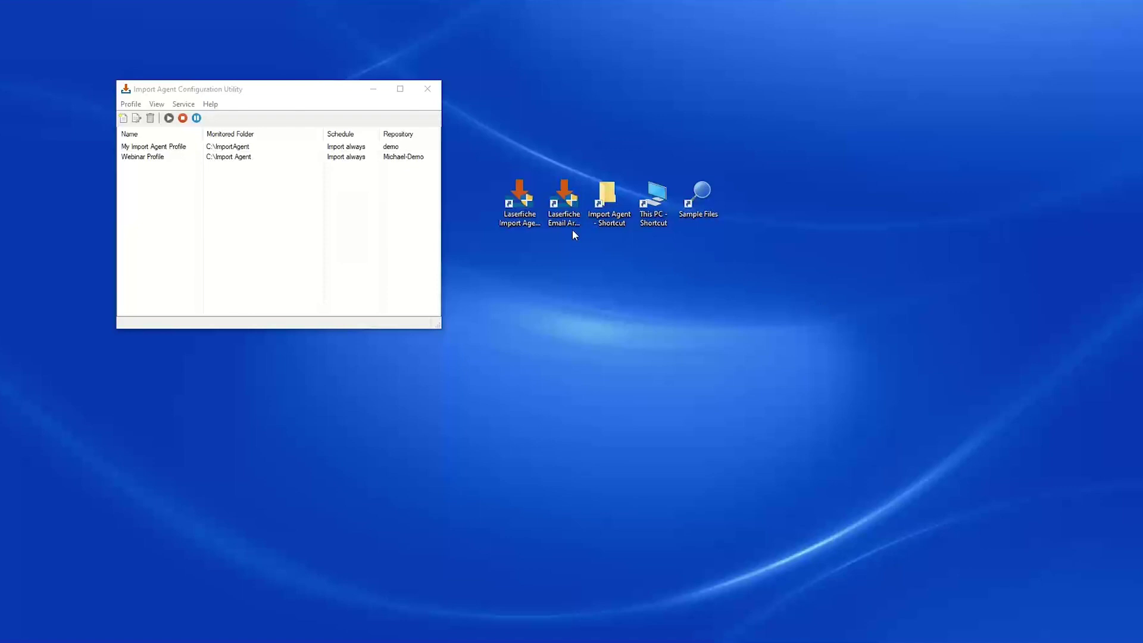
{"action": "left_click", "coordinate": [559, 199]}
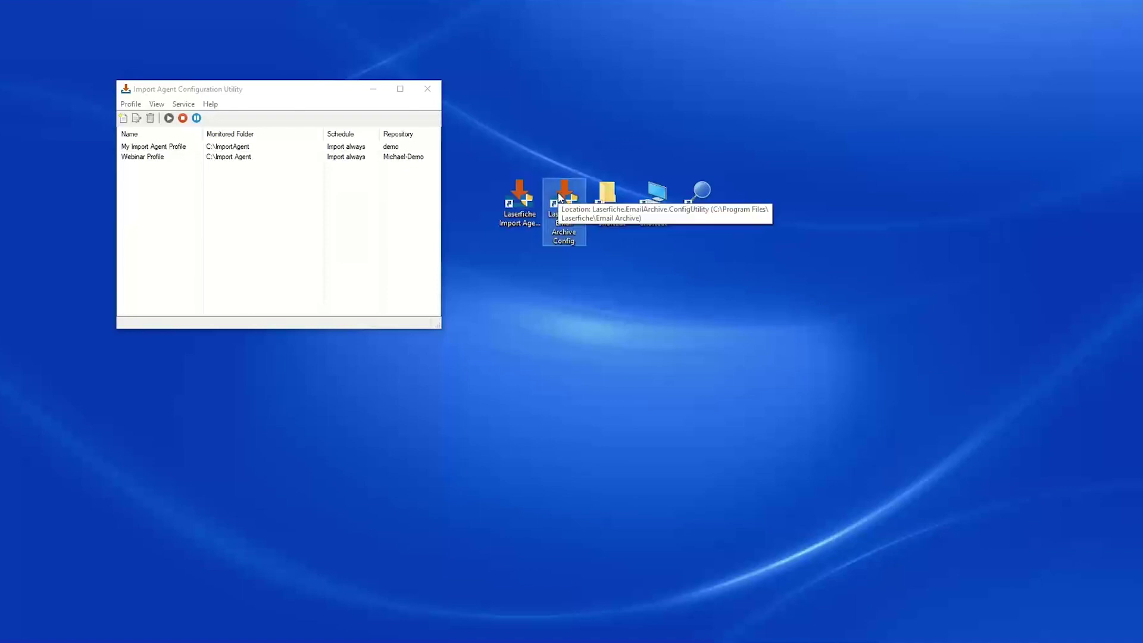
{"action": "double_click", "coordinate": [559, 198]}
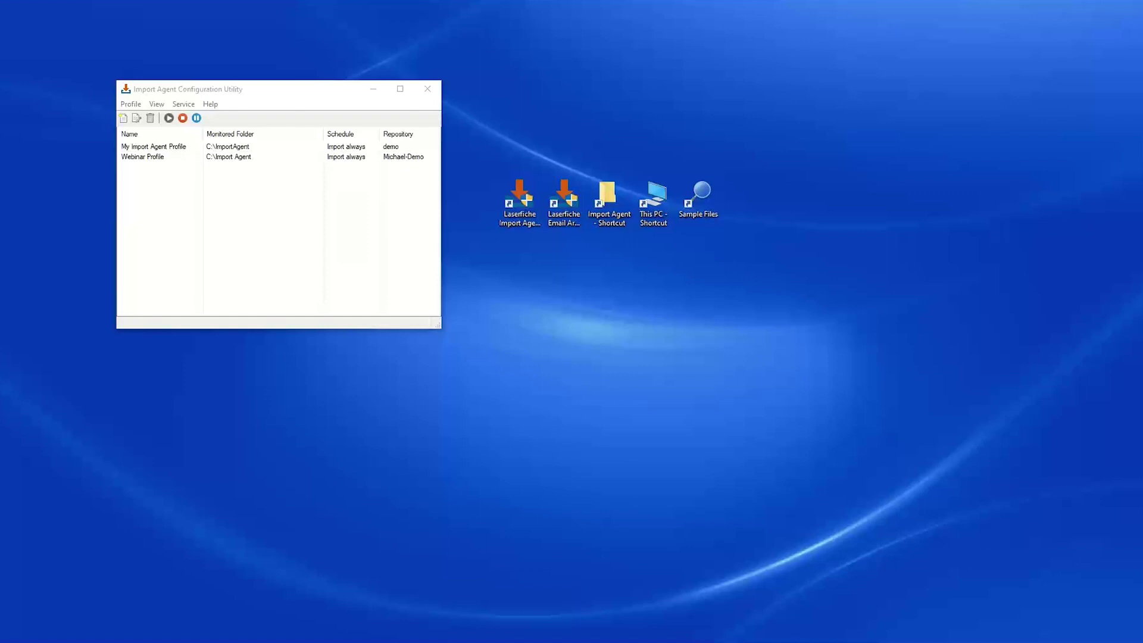
{"action": "left_click_drag", "start_coordinate": [368, 159], "coordinate": [679, 97]}
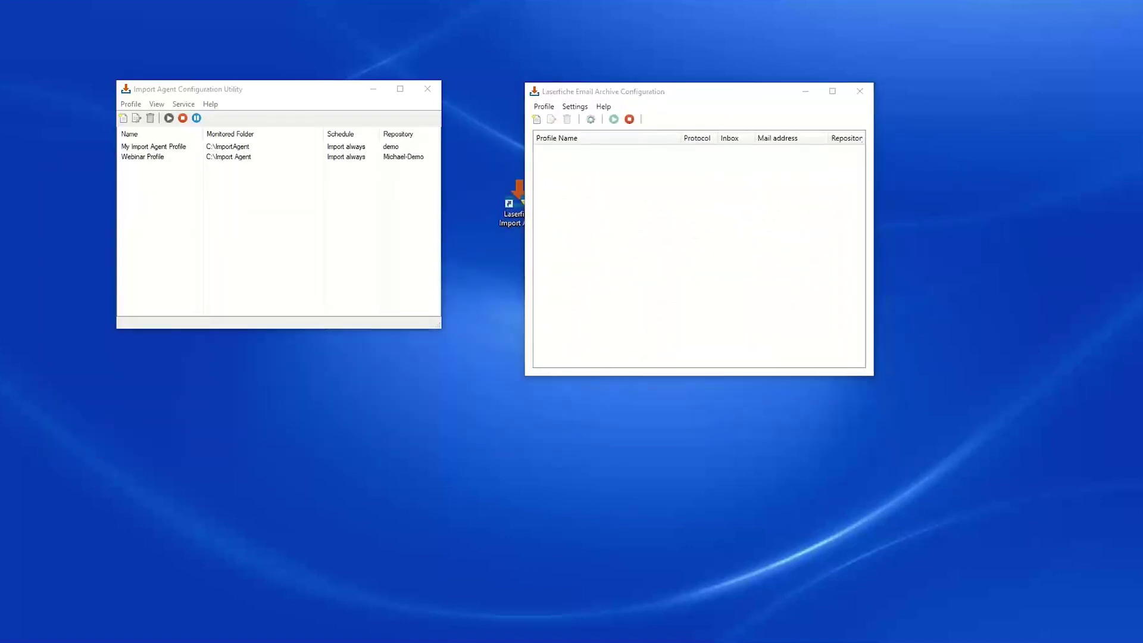
Create a new profile and sign in to the localhost repository as Laserfiche user admin
{"action": "left_click", "coordinate": [630, 262]}
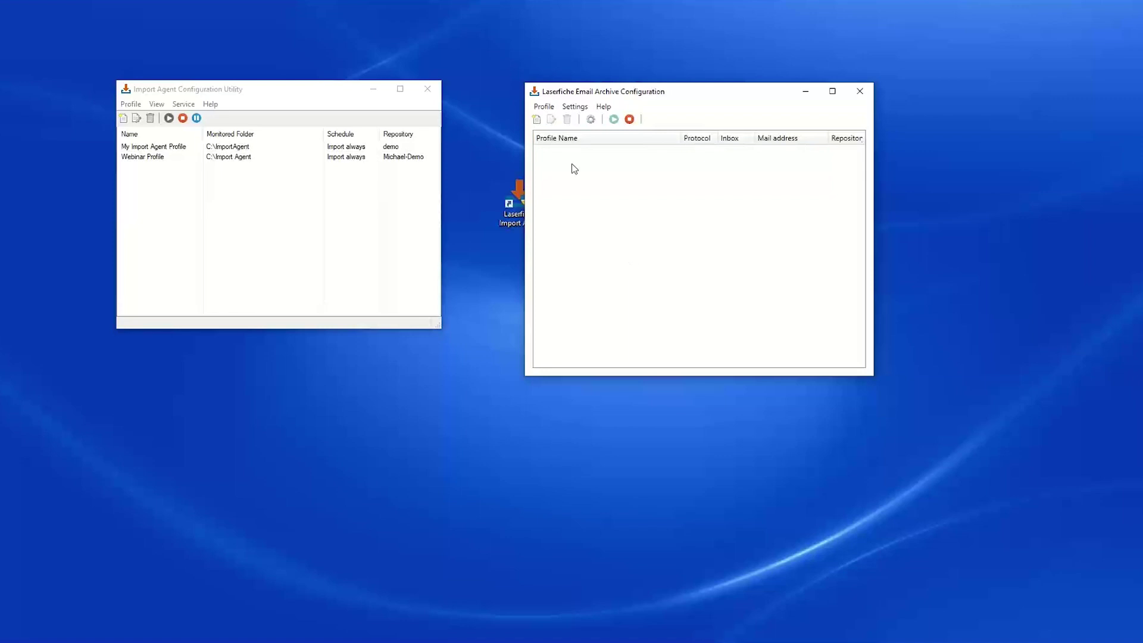
{"action": "left_click", "coordinate": [535, 120]}
{"action": "left_click", "coordinate": [483, 259]}
{"action": "type", "text": "localhost"}
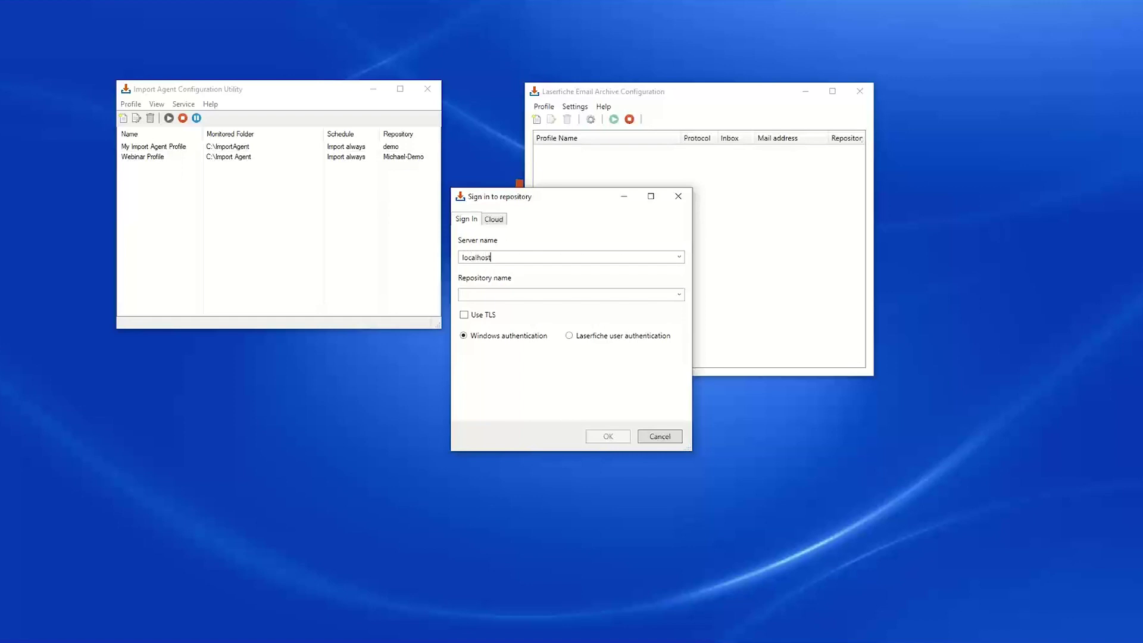
{"action": "type", "text": "Michael-Demo"}
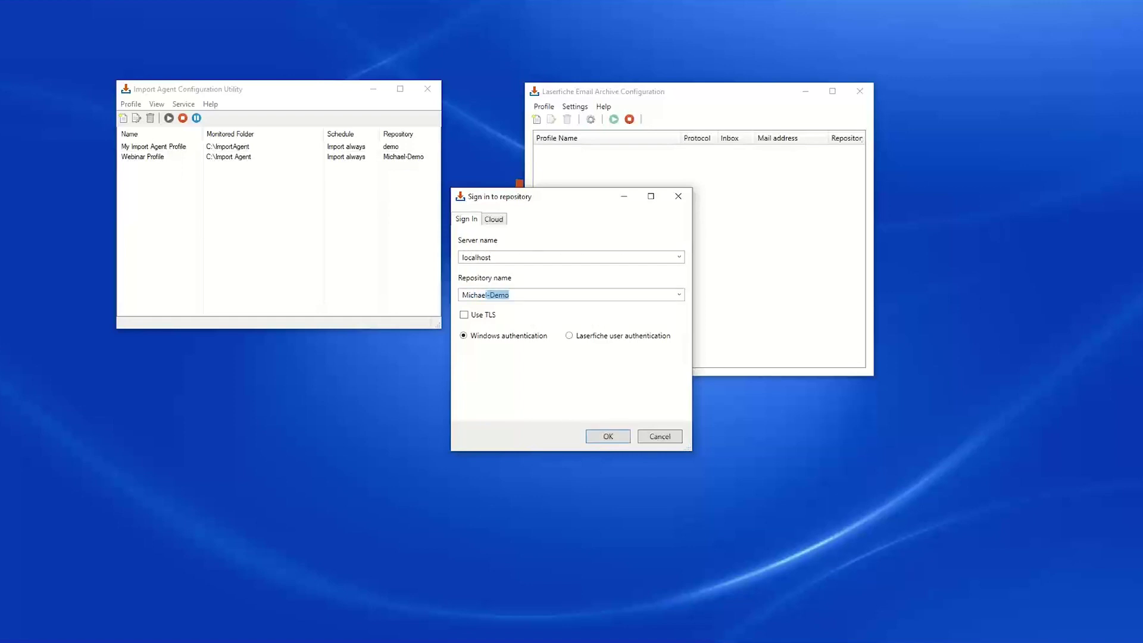
{"action": "left_click", "coordinate": [640, 335]}
{"action": "left_click", "coordinate": [604, 371]}
{"action": "type", "text": "admin"}
{"action": "key", "text": "Tab"}
{"action": "type", "text": "admin"}
{"action": "left_click", "coordinate": [615, 440]}
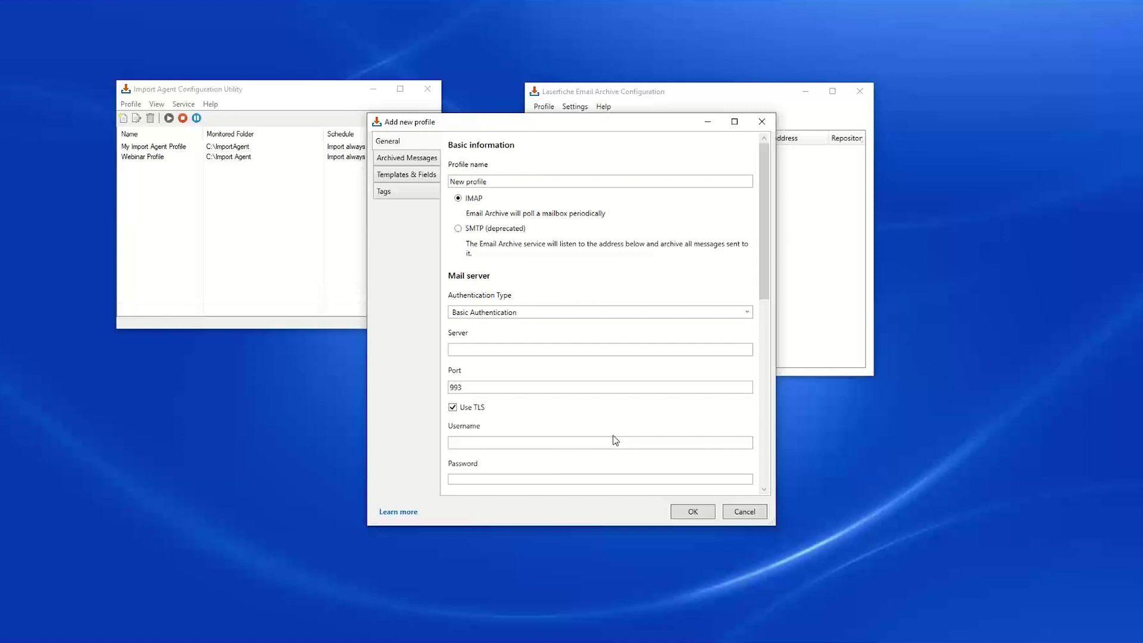
Rename the profile to 'Webinar GMail'
{"action": "left_click", "coordinate": [609, 180]}
{"action": "key", "text": "ctrl+a"}
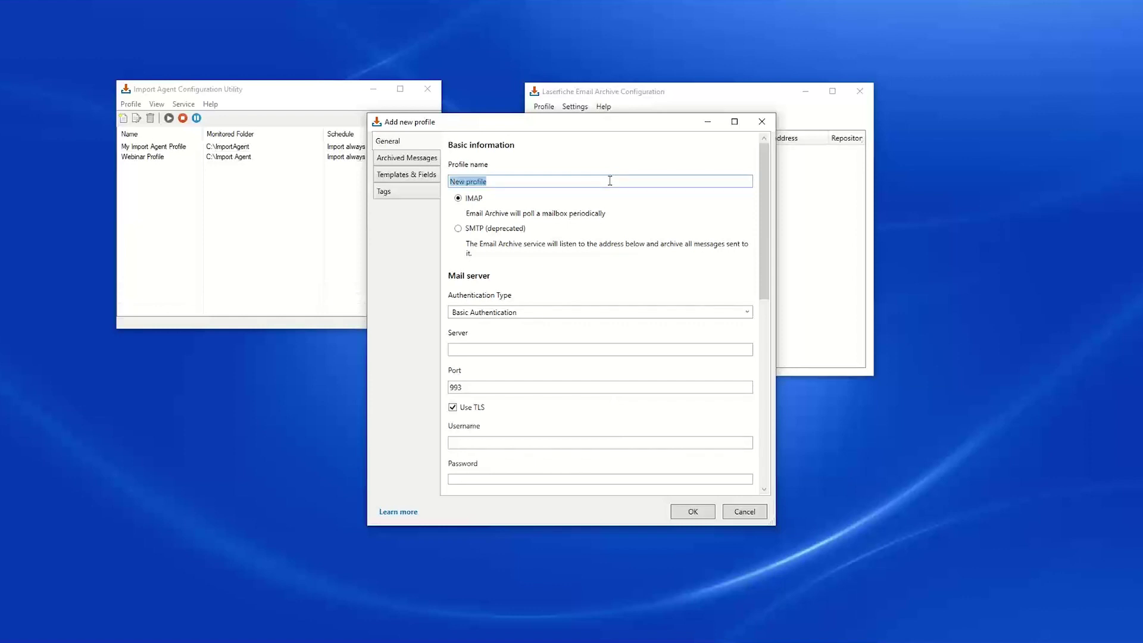
{"action": "type", "text": "Webinar GMail"}
Enter IMAP server imap.gmail.com with the mailbox e-mail address and password, then test the connection
{"action": "left_click", "coordinate": [478, 346]}
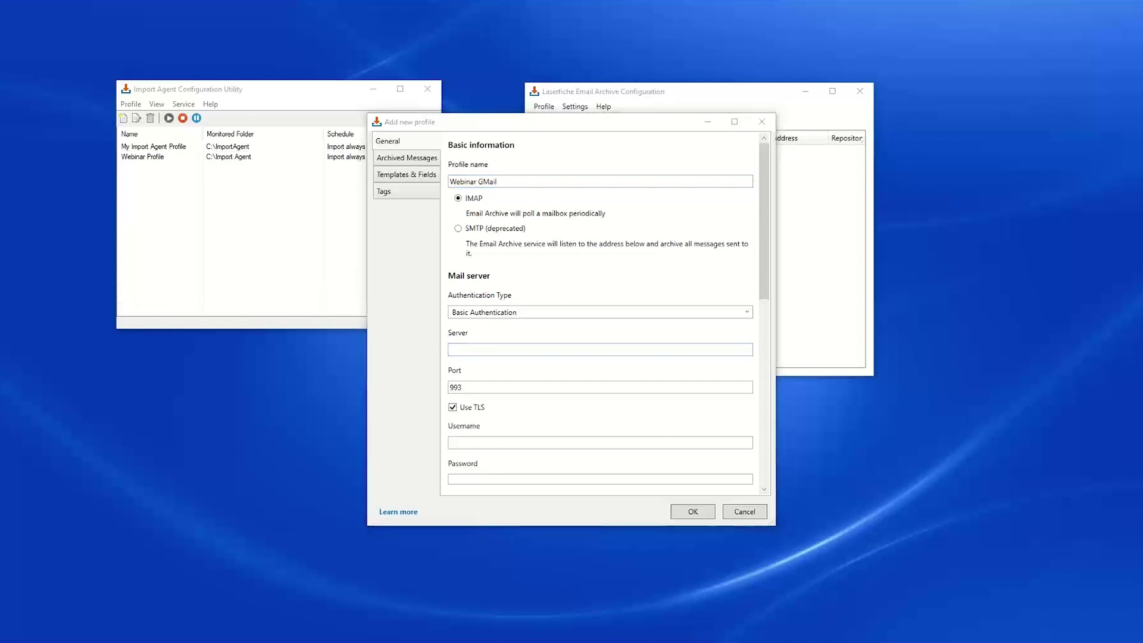
{"action": "left_click", "coordinate": [538, 349]}
{"action": "type", "text": "imap.gmail.com"}
{"action": "left_click_drag", "start_coordinate": [763, 247], "coordinate": [764, 337]}
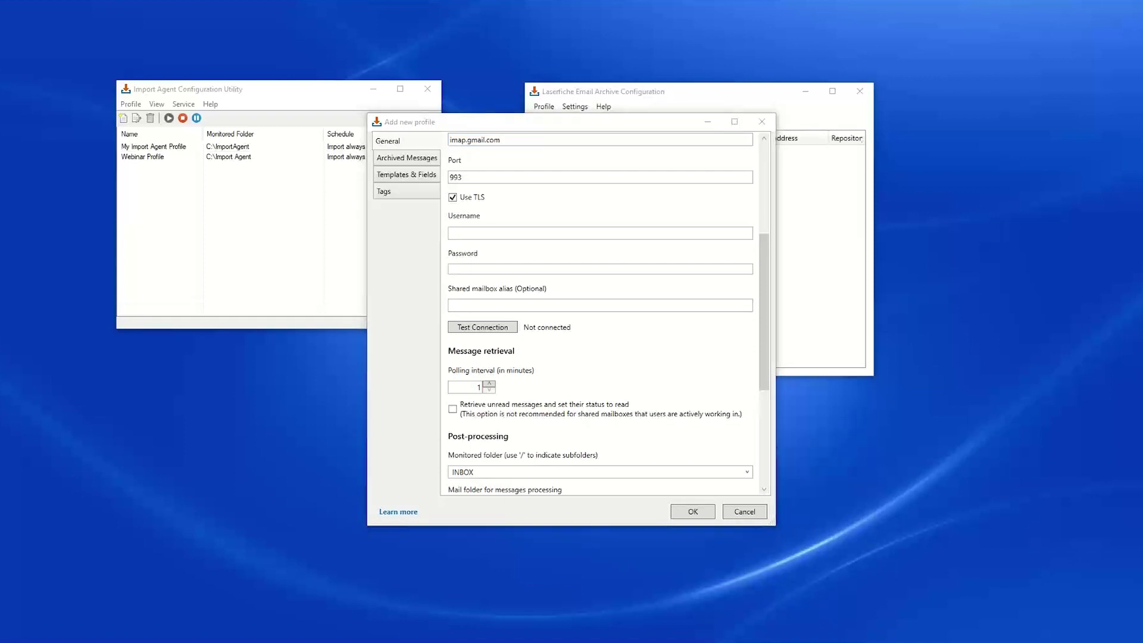
{"action": "left_click", "coordinate": [522, 233]}
{"action": "key", "text": "ctrl+v"}
{"action": "left_click", "coordinate": [569, 269]}
{"action": "key", "text": "ctrl+v"}
{"action": "left_click", "coordinate": [481, 332]}
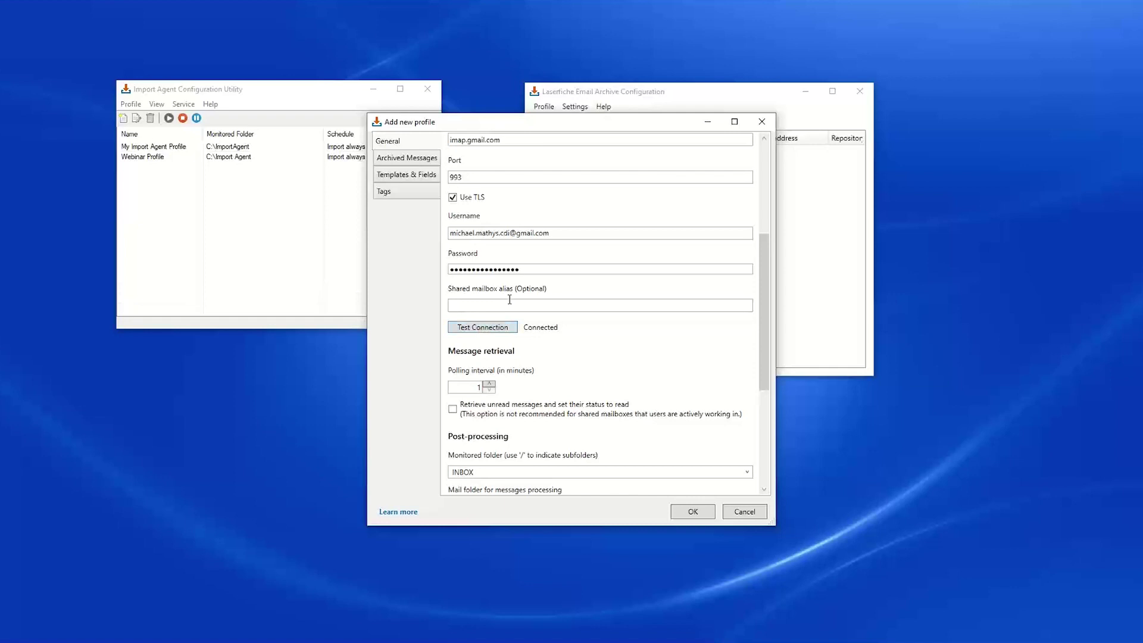
Retype the mailbox password and test the connection again
{"action": "left_click_drag", "start_coordinate": [576, 268], "coordinate": [410, 267]}
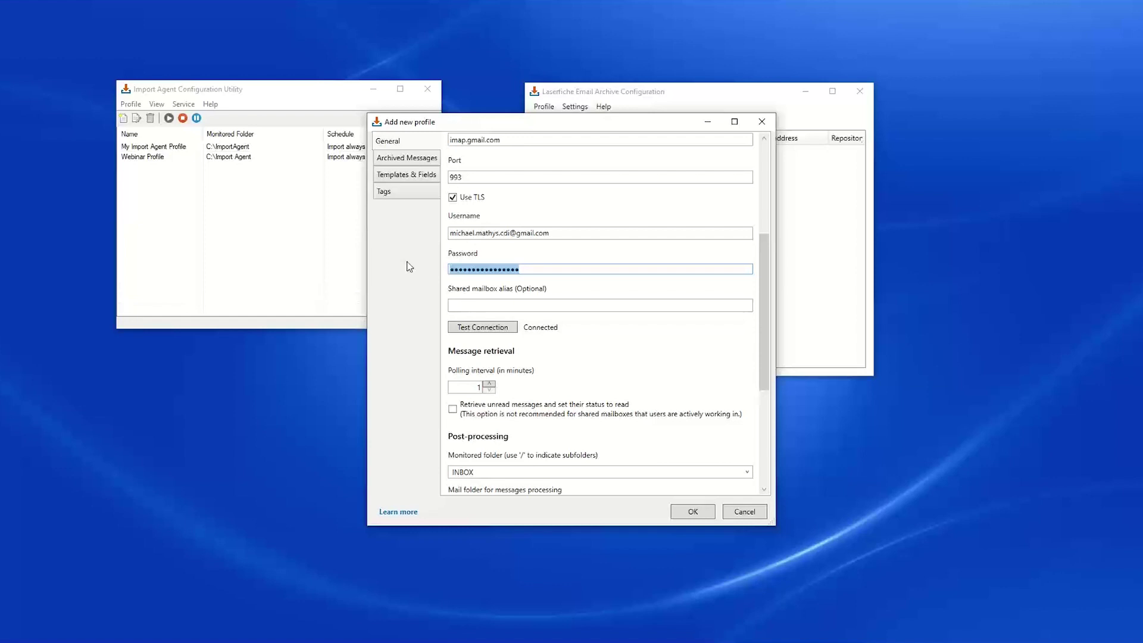
{"action": "type", "text": "************"}
{"action": "left_click", "coordinate": [505, 330]}
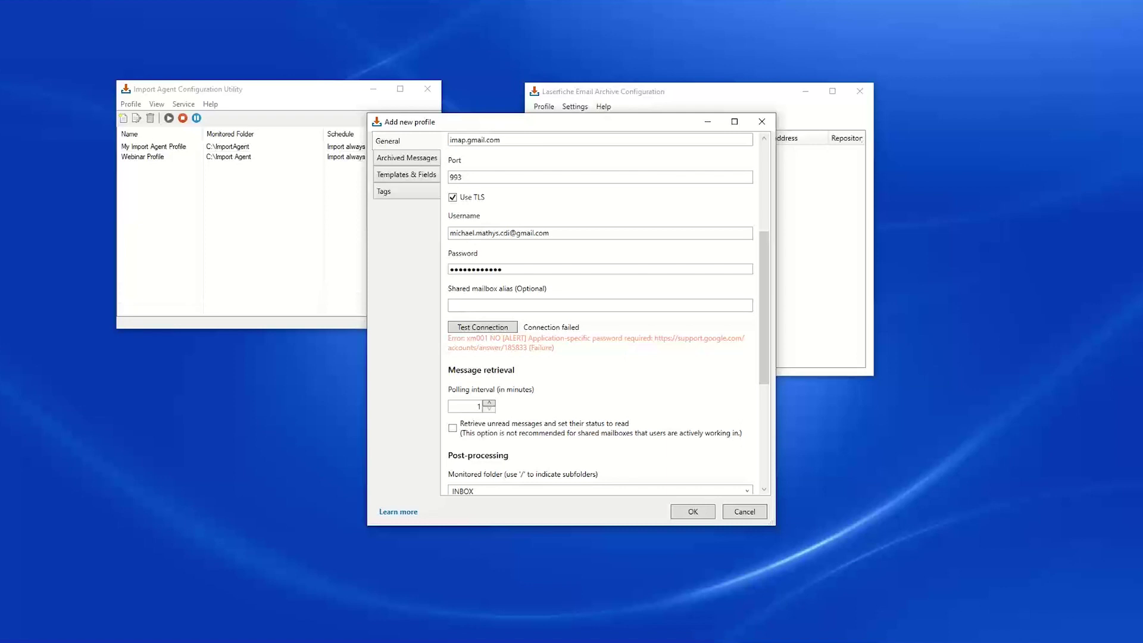
Replace the password with the Gmail app-specific password and retest until it reports Connected
{"action": "double_click", "coordinate": [487, 269]}
{"action": "key", "text": "ctrl+v"}
{"action": "left_click", "coordinate": [491, 328]}
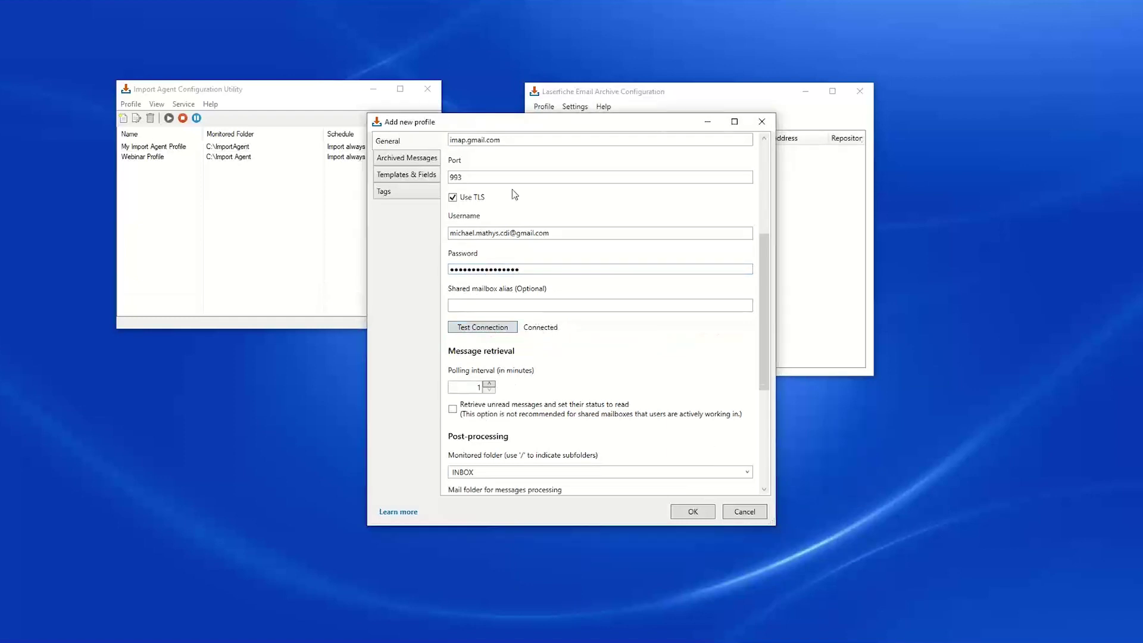
{"action": "left_click_drag", "start_coordinate": [764, 252], "coordinate": [758, 330]}
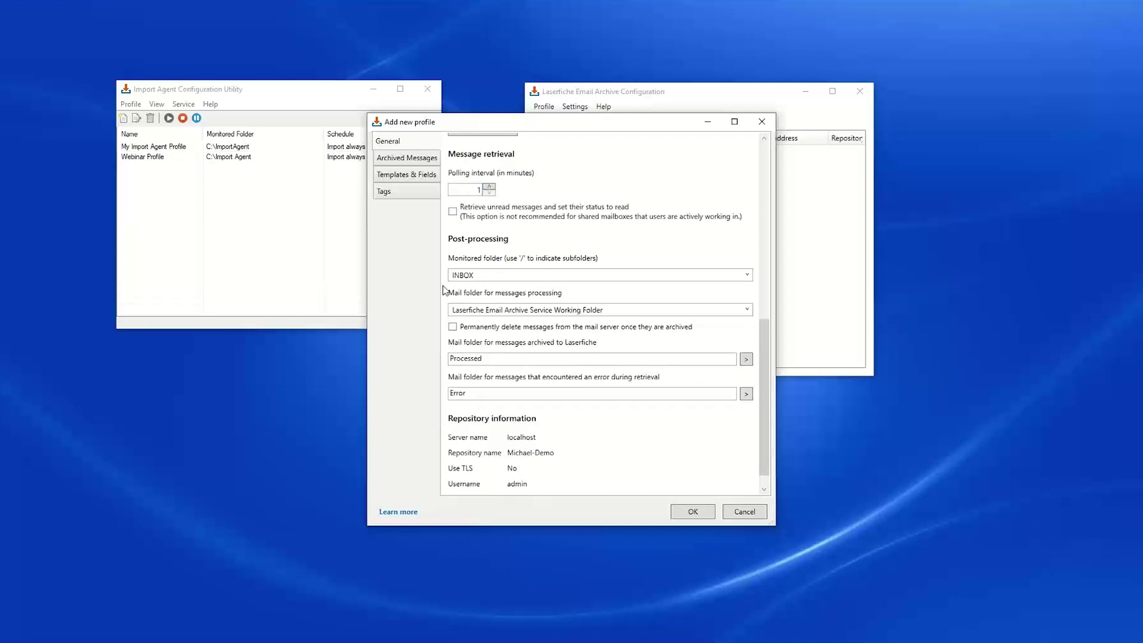
Set the Monitored folder to LF Email Archive instead of INBOX
{"action": "left_click", "coordinate": [747, 276]}
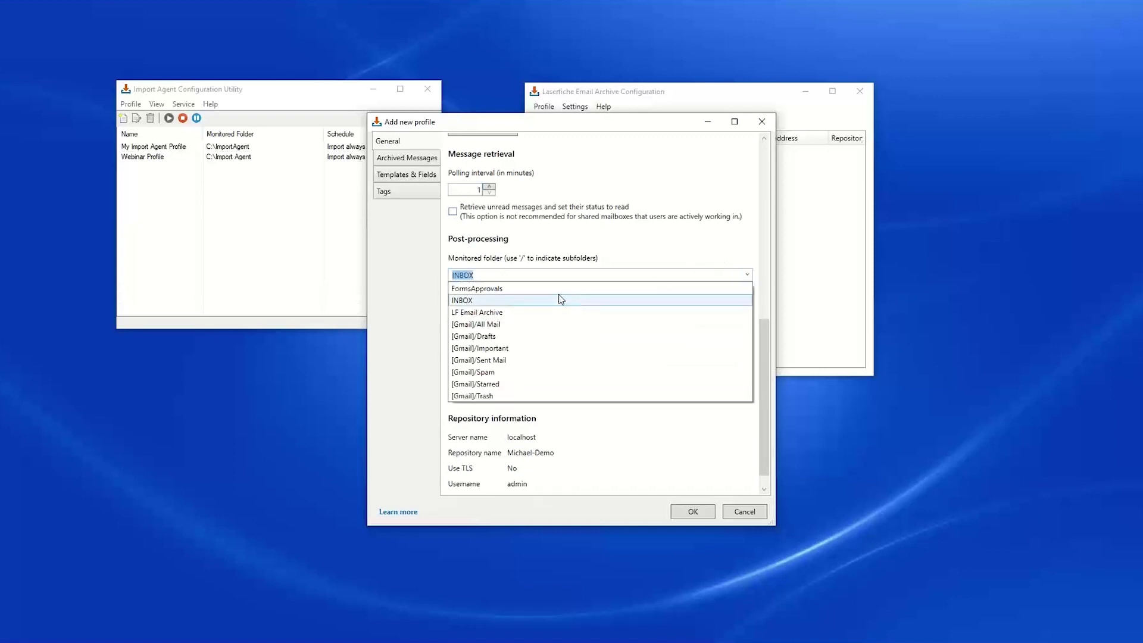
{"action": "left_click", "coordinate": [541, 312]}
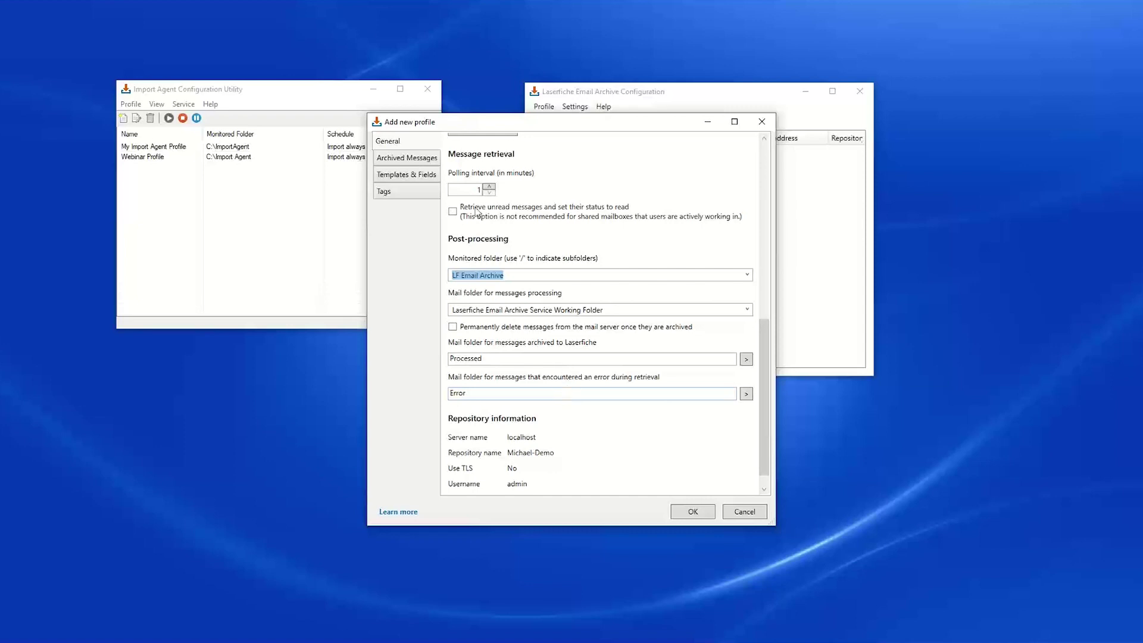
{"action": "left_click", "coordinate": [410, 161]}
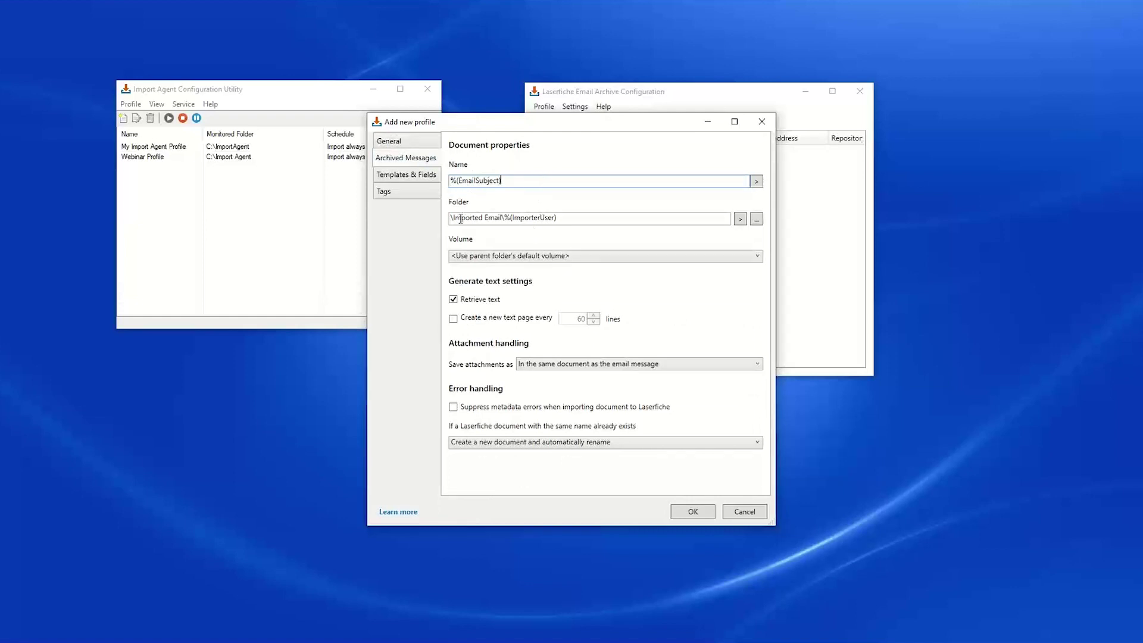
Set the destination folder path to 1. Incoming Documents\Email Archive\%(EmailSenderAddr)
{"action": "left_click_drag", "start_coordinate": [598, 219], "coordinate": [505, 217]}
{"action": "left_click", "coordinate": [757, 219]}
{"action": "left_click", "coordinate": [529, 269]}
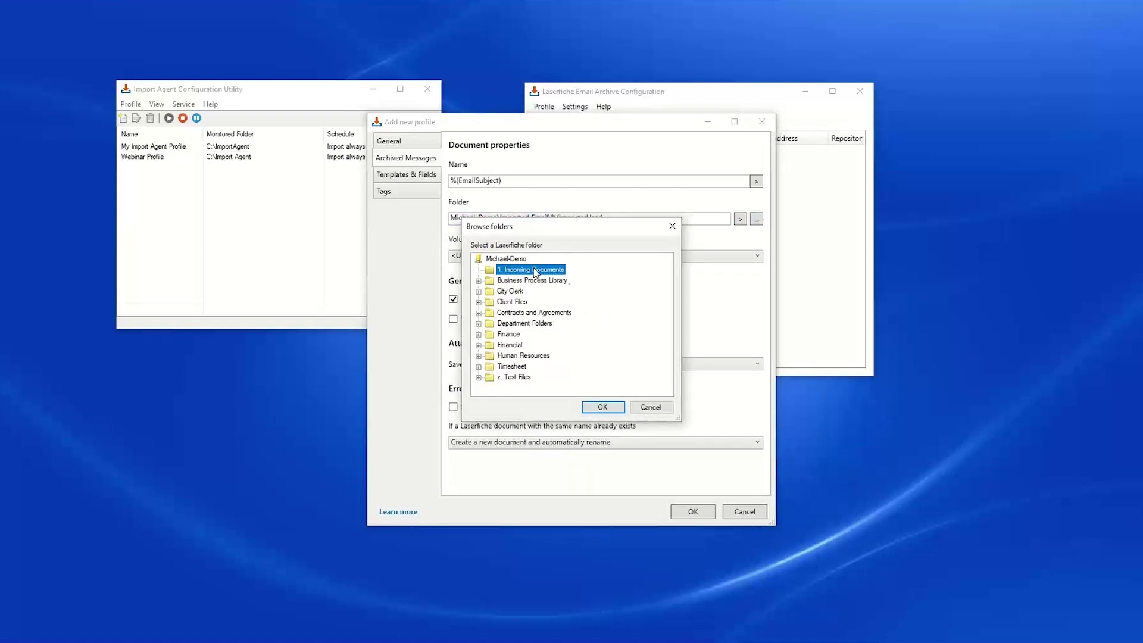
{"action": "left_click", "coordinate": [603, 410]}
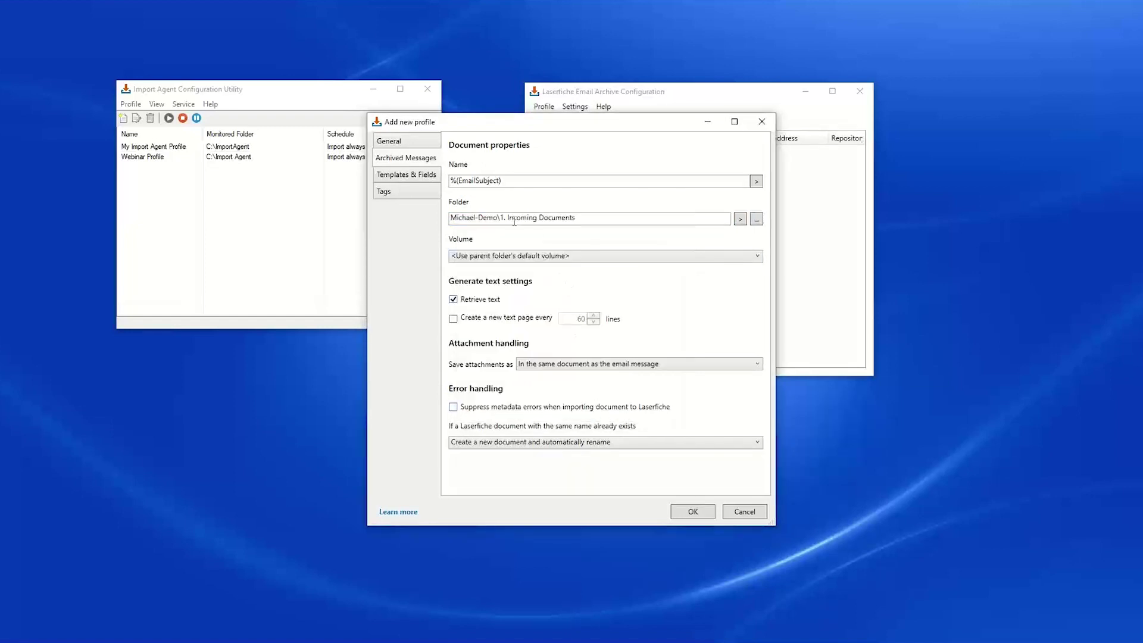
{"action": "type", "text": "Email Archive\\"}
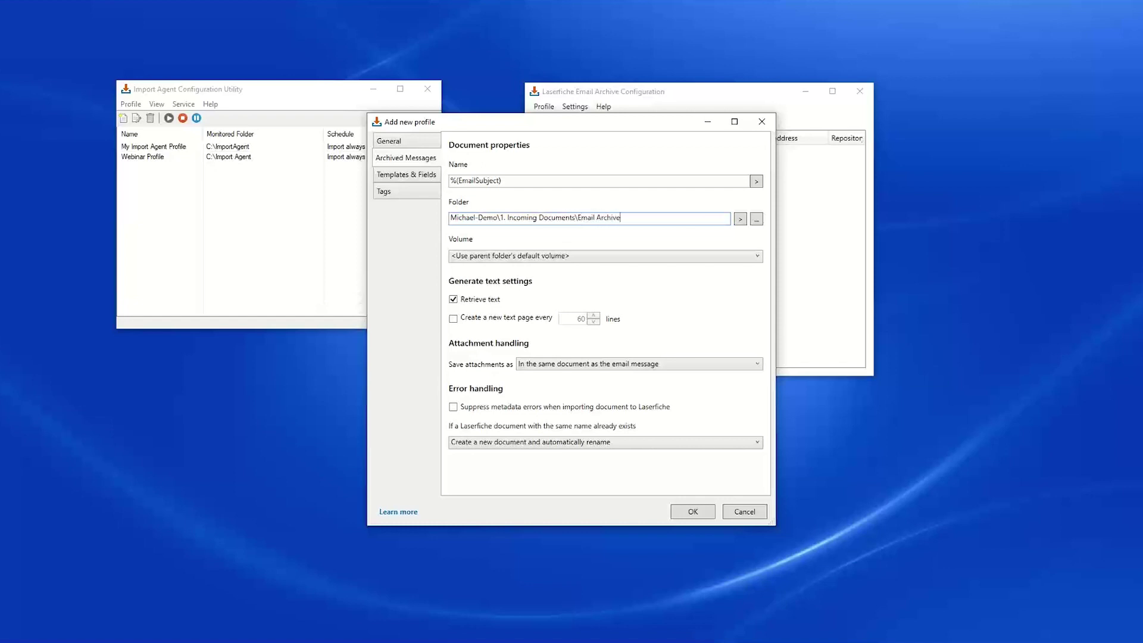
{"action": "left_click", "coordinate": [744, 218]}
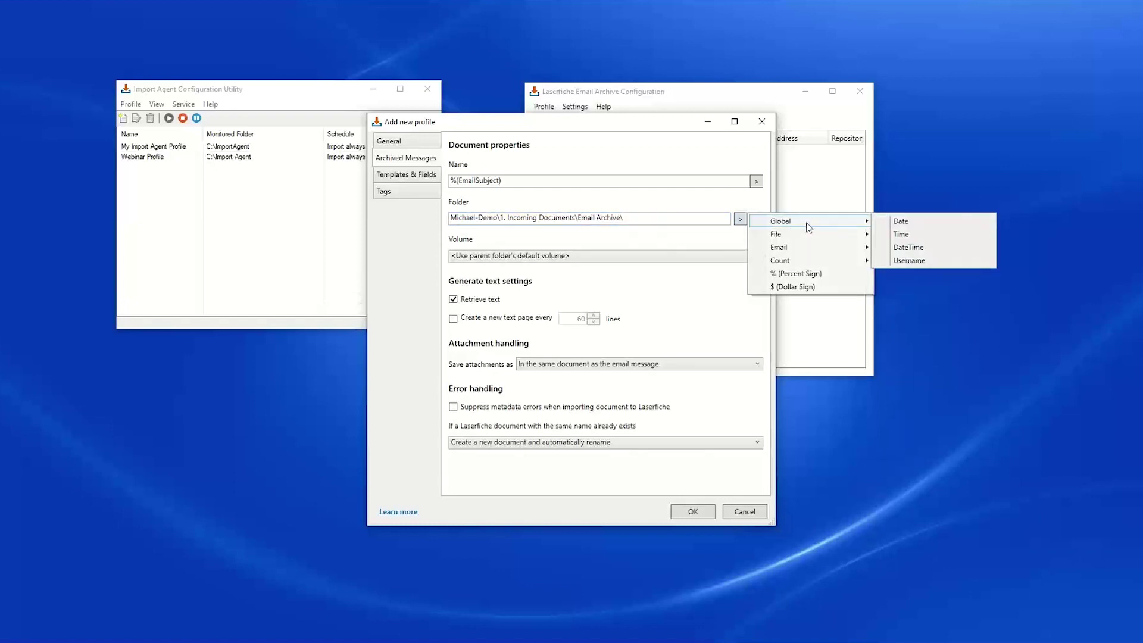
{"action": "mouse_move", "coordinate": [804, 237]}
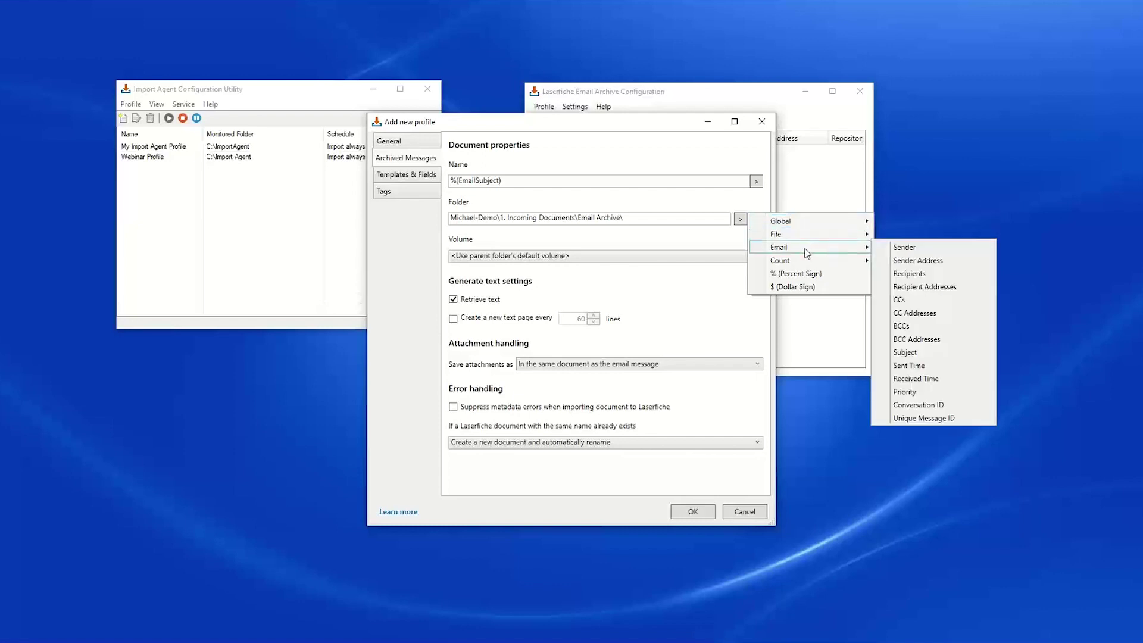
{"action": "left_click", "coordinate": [968, 260]}
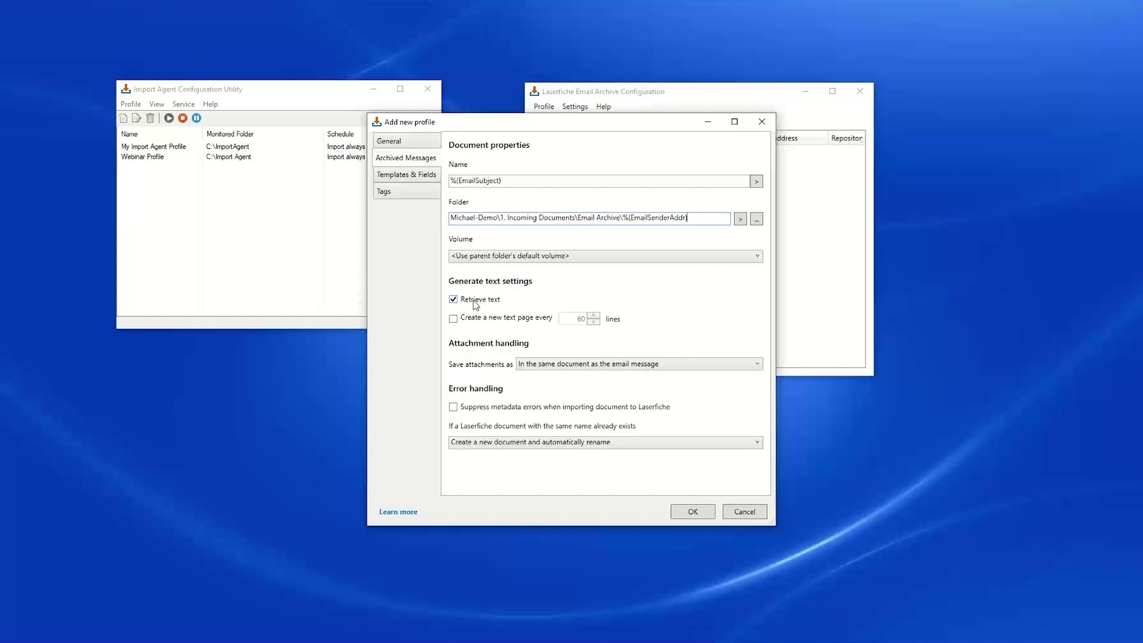
Save attachments in the email and separately, apply template metadata to them, and generate pages for PDFs
{"action": "left_click", "coordinate": [551, 365]}
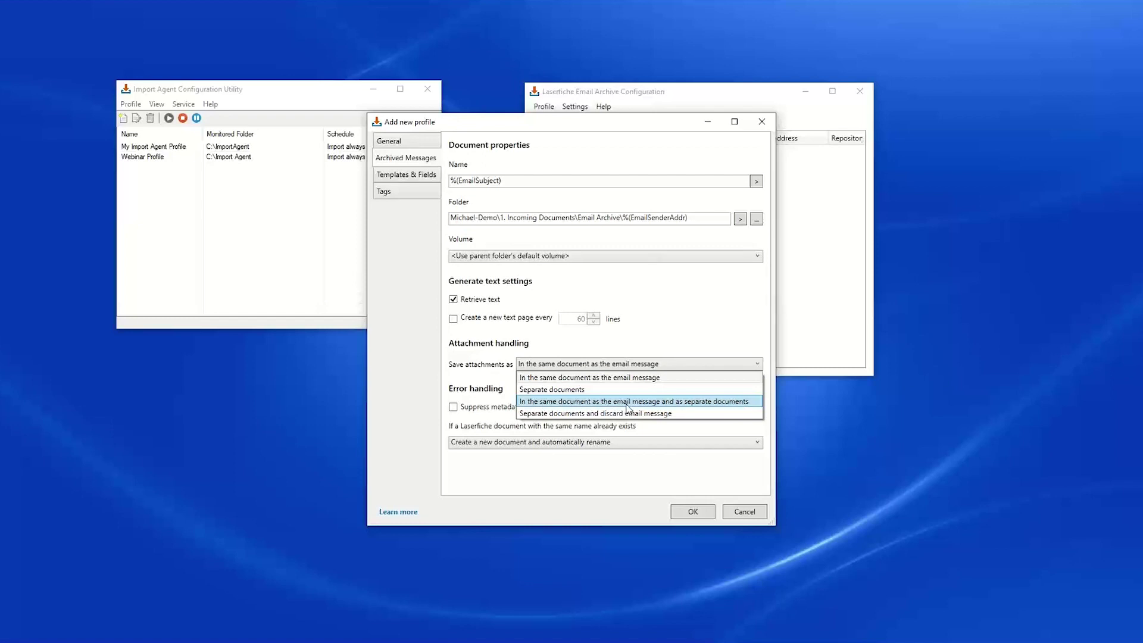
{"action": "left_click", "coordinate": [694, 407]}
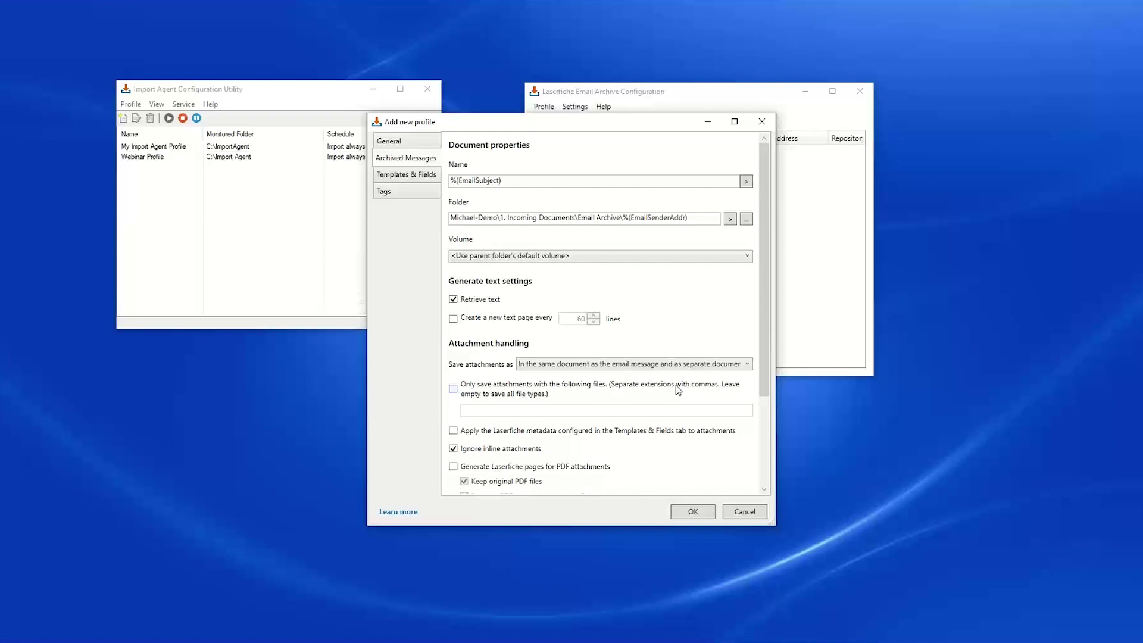
{"action": "left_click_drag", "start_coordinate": [763, 371], "coordinate": [750, 501]}
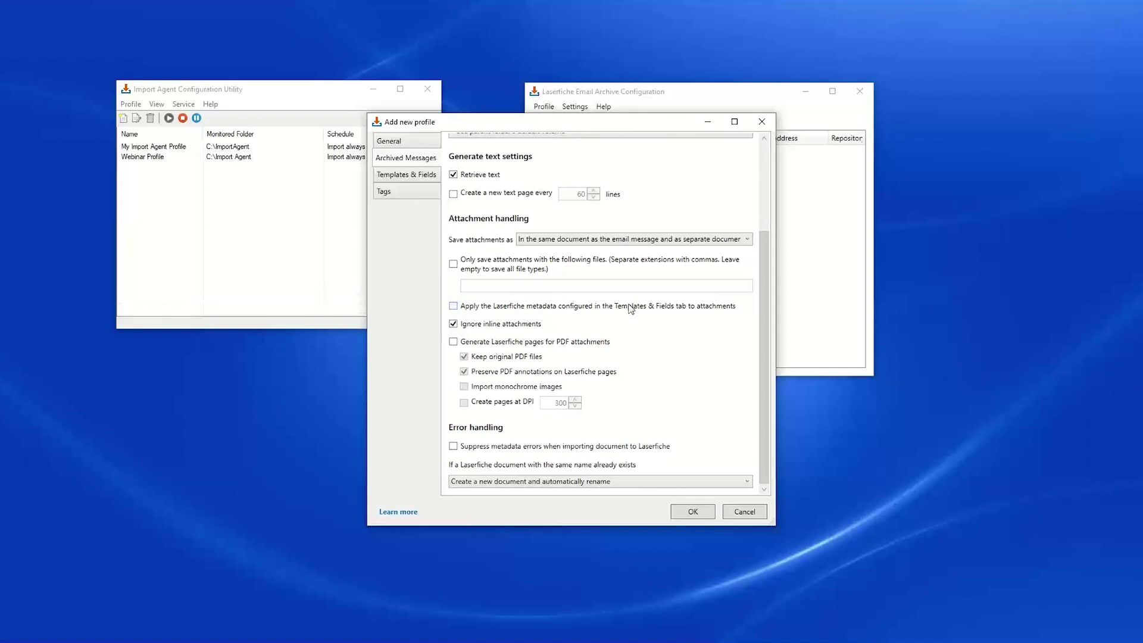
{"action": "left_click", "coordinate": [453, 306]}
{"action": "left_click", "coordinate": [590, 348]}
{"action": "left_click", "coordinate": [406, 174]}
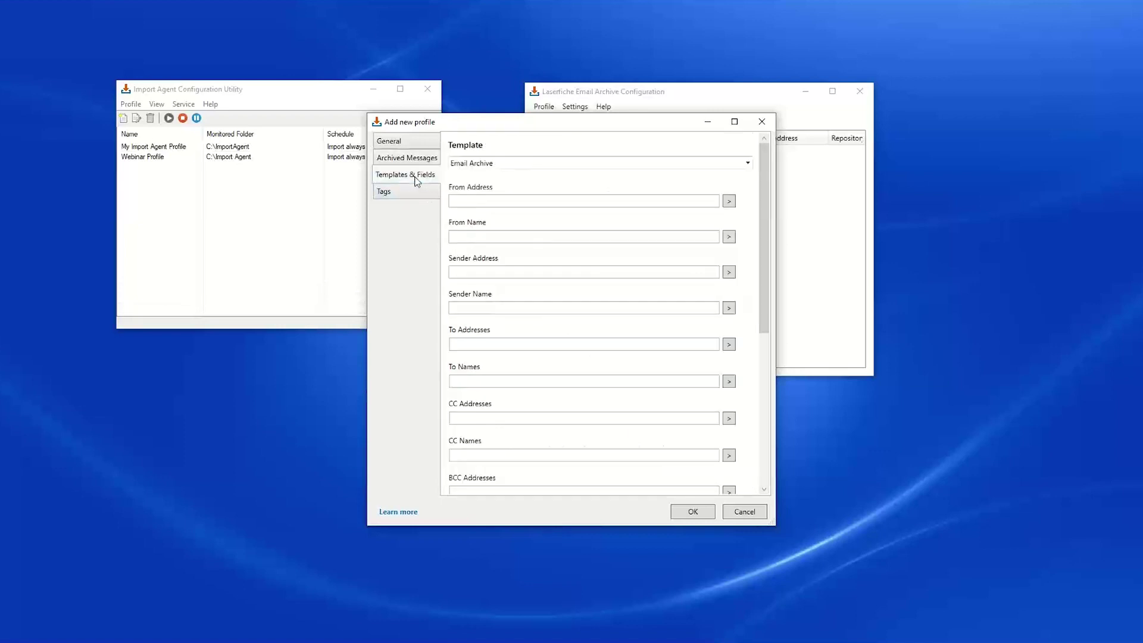
Keep the Email Archive template and fill From Address and From Name with the sender's address and name
{"action": "left_click", "coordinate": [512, 163]}
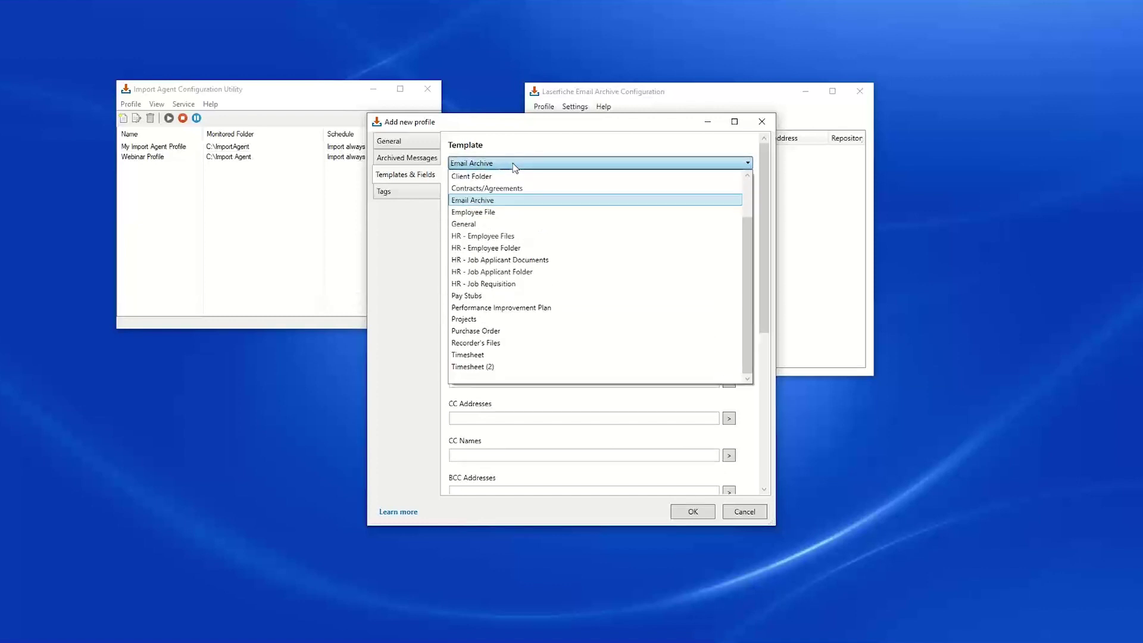
{"action": "left_click", "coordinate": [512, 164]}
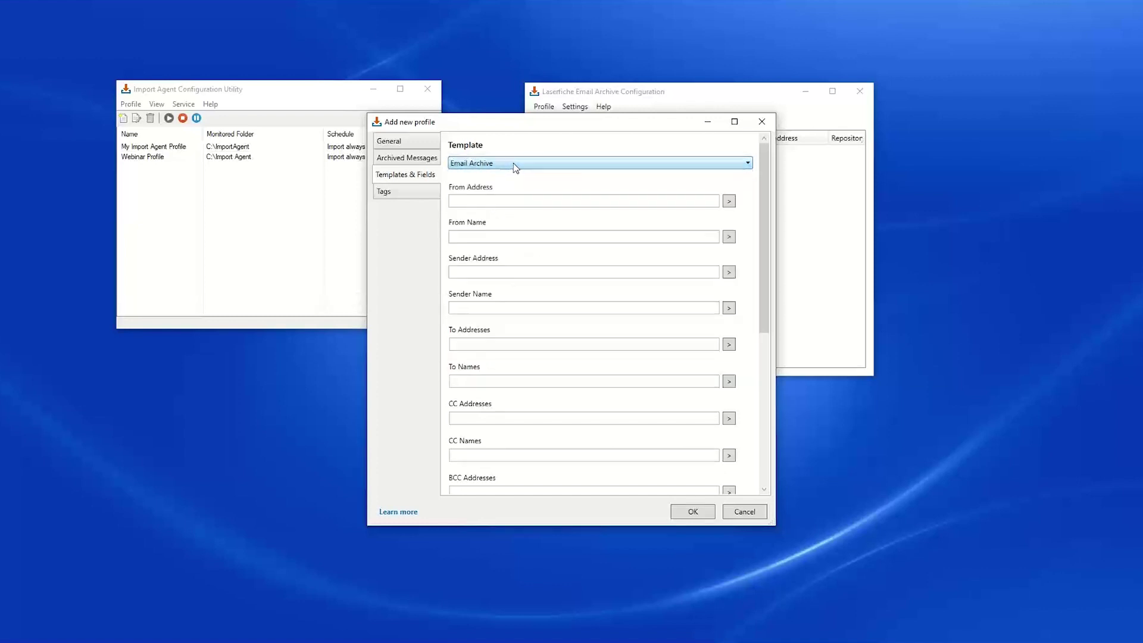
{"action": "left_click", "coordinate": [730, 201]}
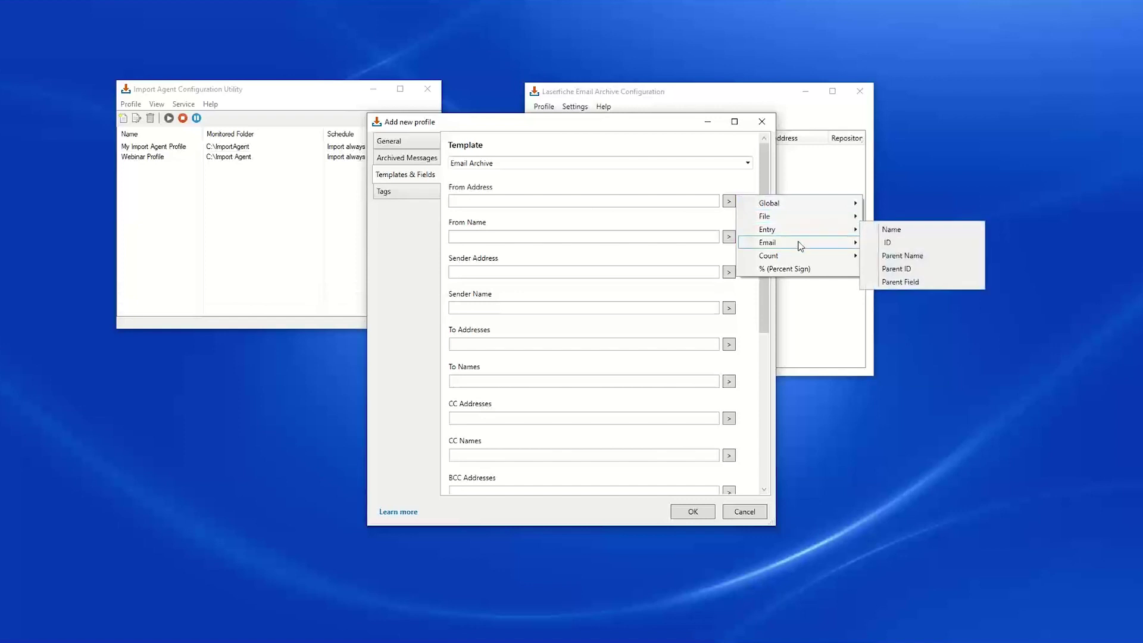
{"action": "mouse_move", "coordinate": [834, 244]}
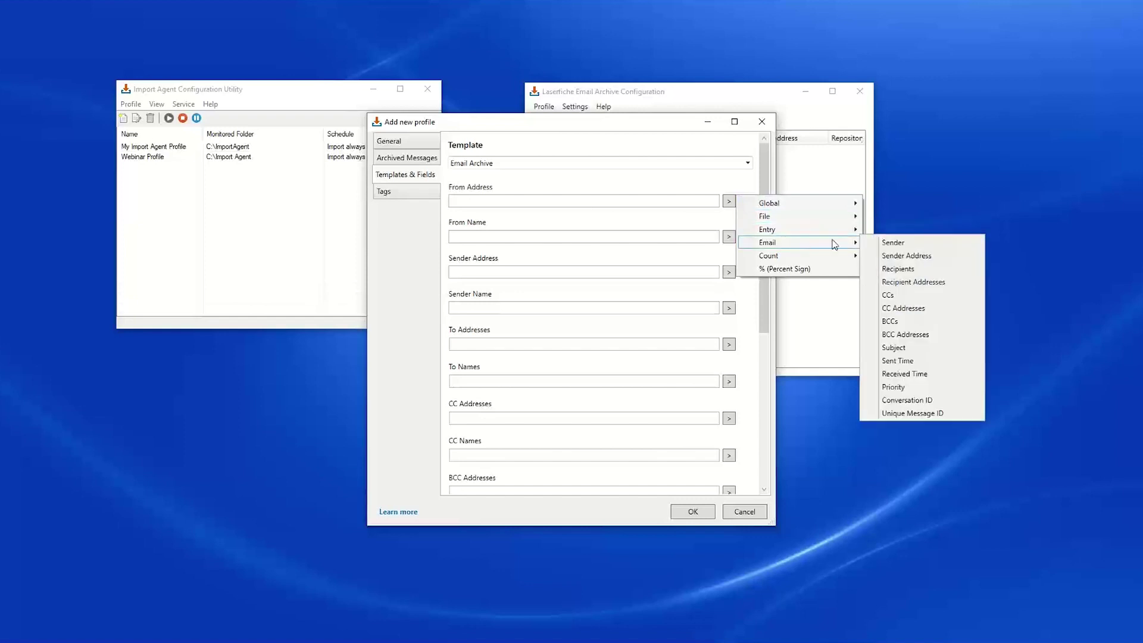
{"action": "left_click", "coordinate": [921, 257]}
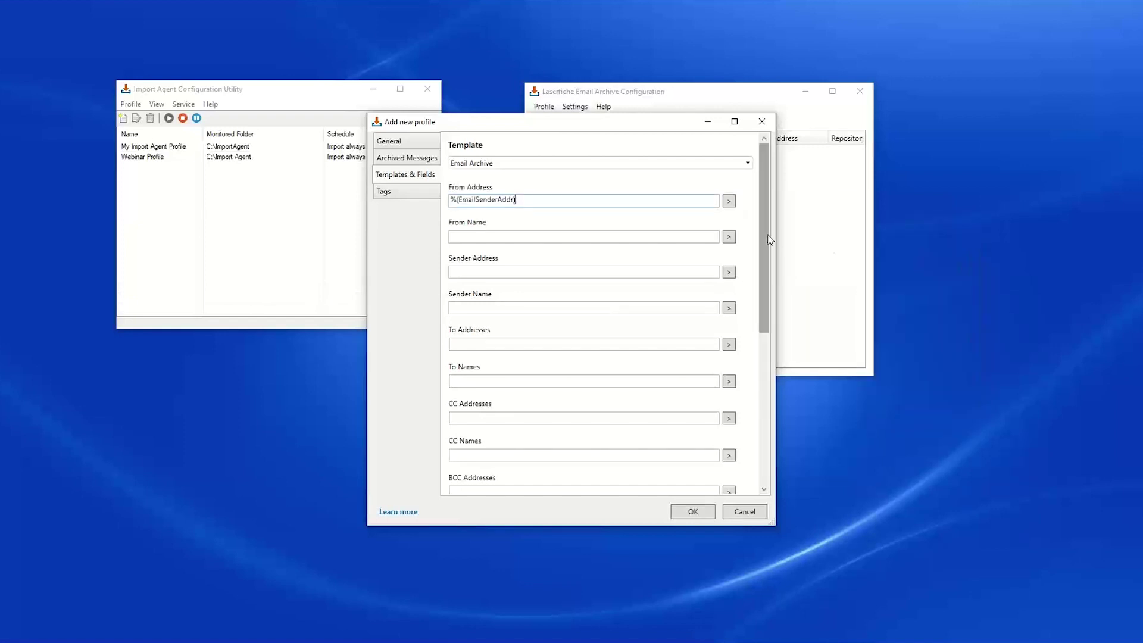
{"action": "left_click", "coordinate": [728, 237]}
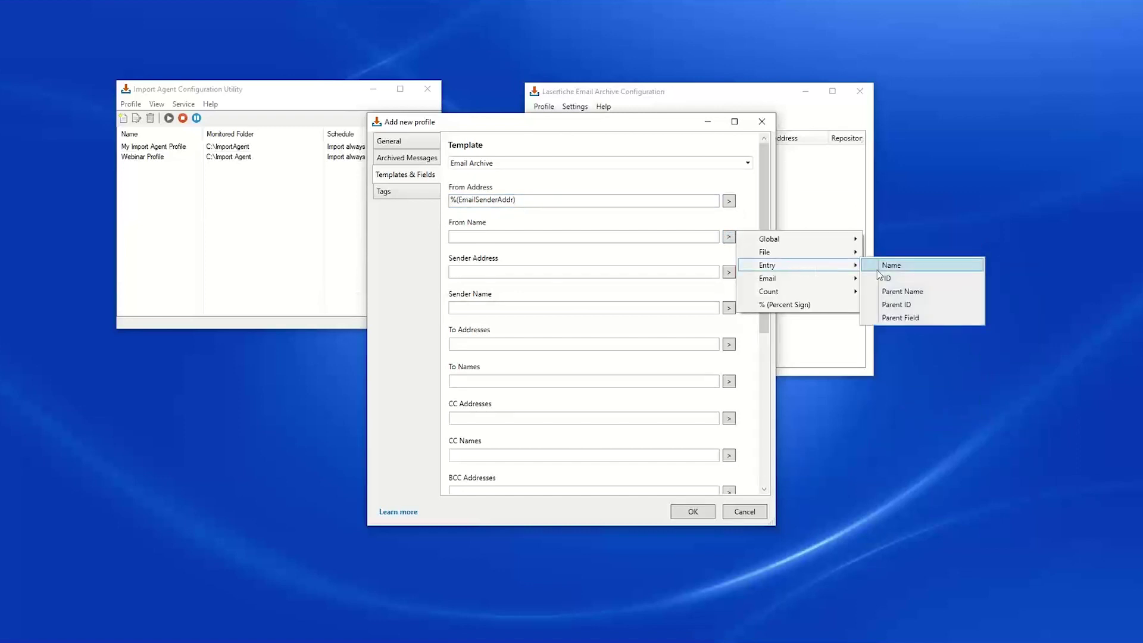
{"action": "mouse_move", "coordinate": [839, 284]}
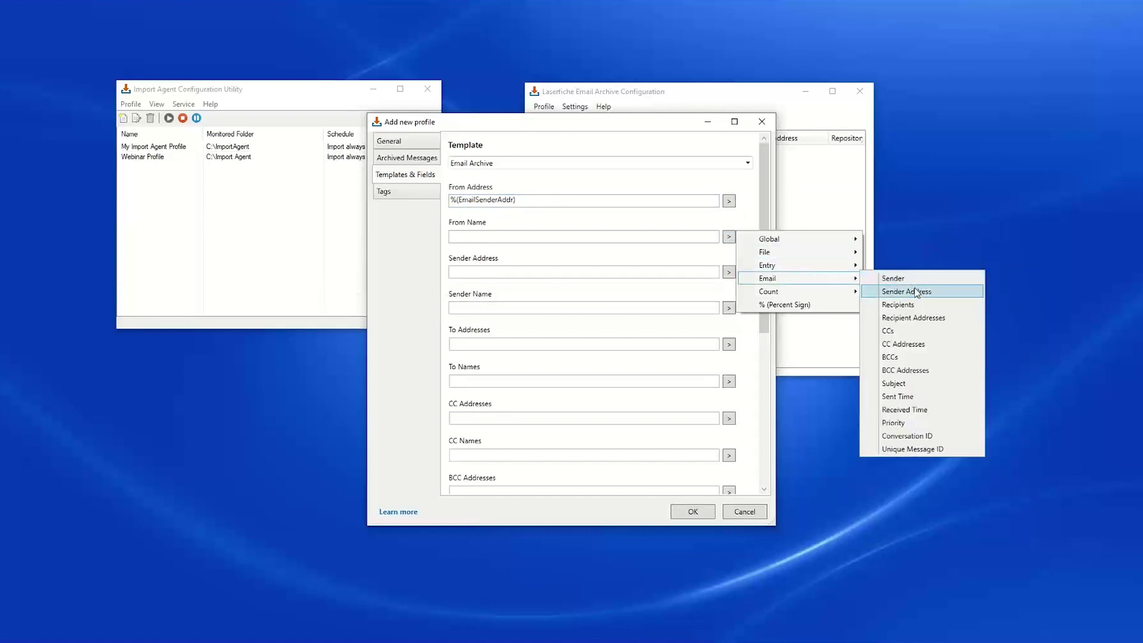
{"action": "left_click", "coordinate": [913, 278]}
{"action": "left_click", "coordinate": [731, 272]}
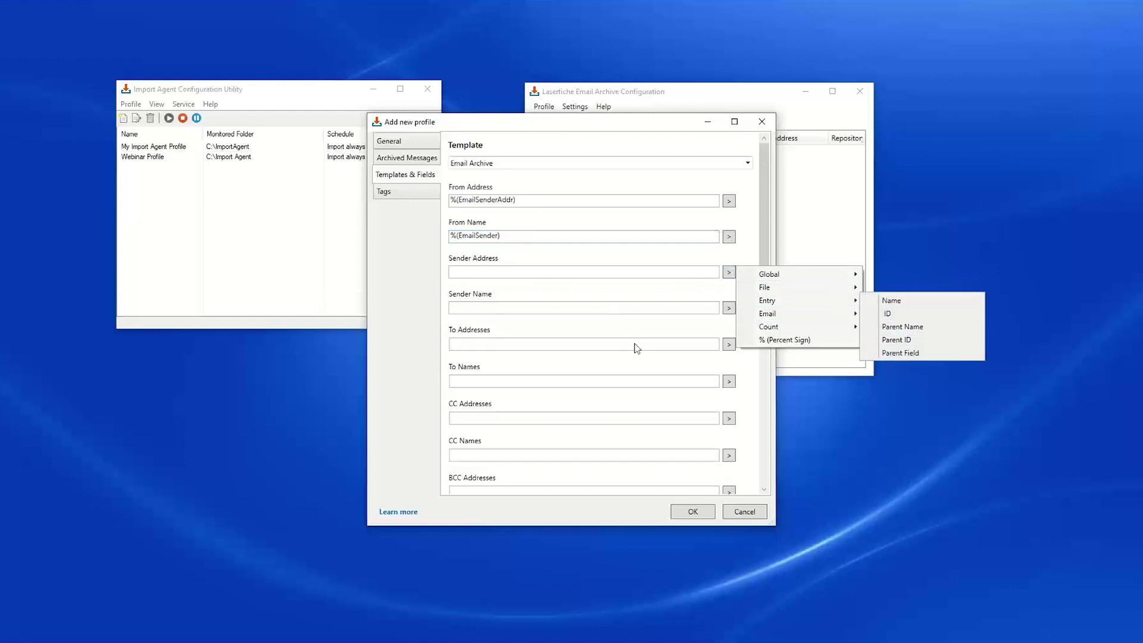
{"action": "left_click", "coordinate": [506, 350]}
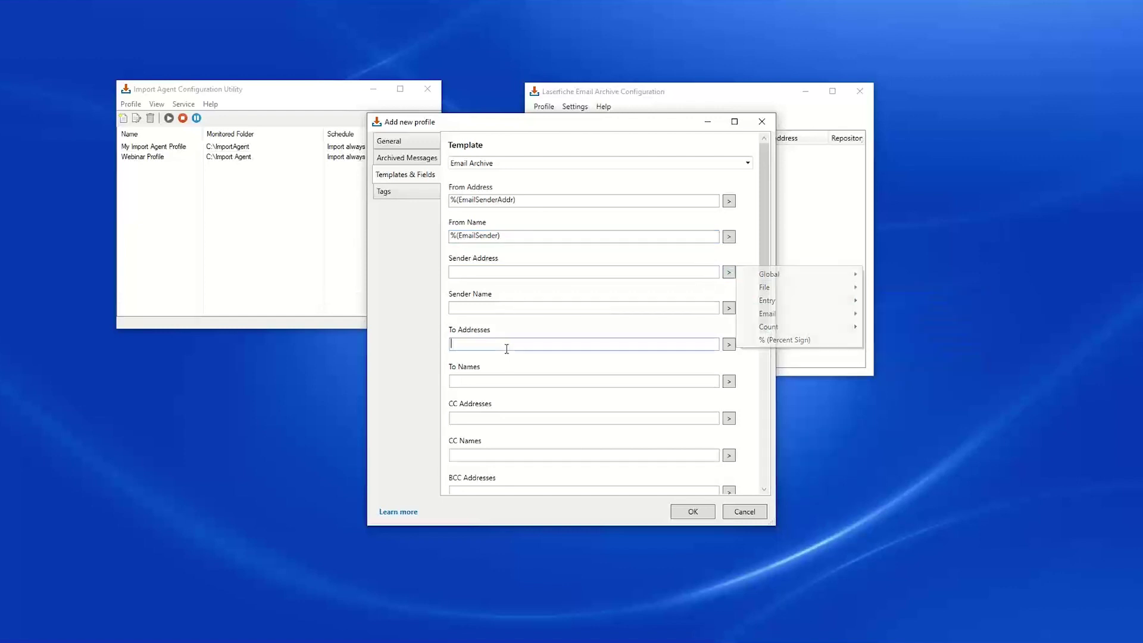
Fill To Addresses and To Names with the recipients' addresses and names tokens
{"action": "left_click", "coordinate": [729, 345]}
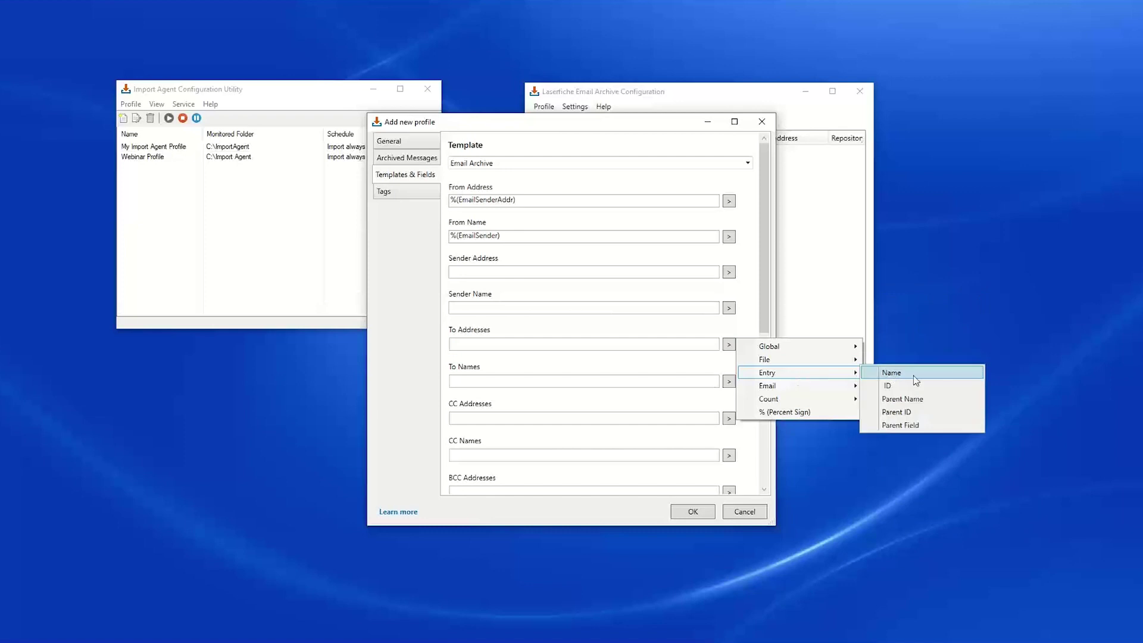
{"action": "mouse_move", "coordinate": [834, 388]}
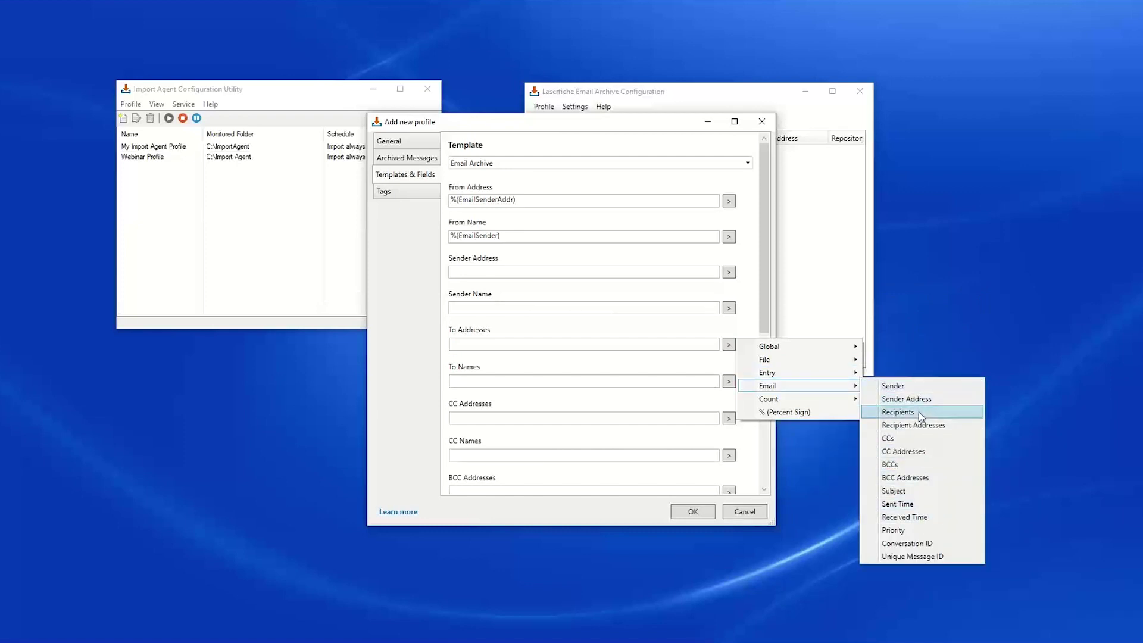
{"action": "left_click", "coordinate": [920, 426]}
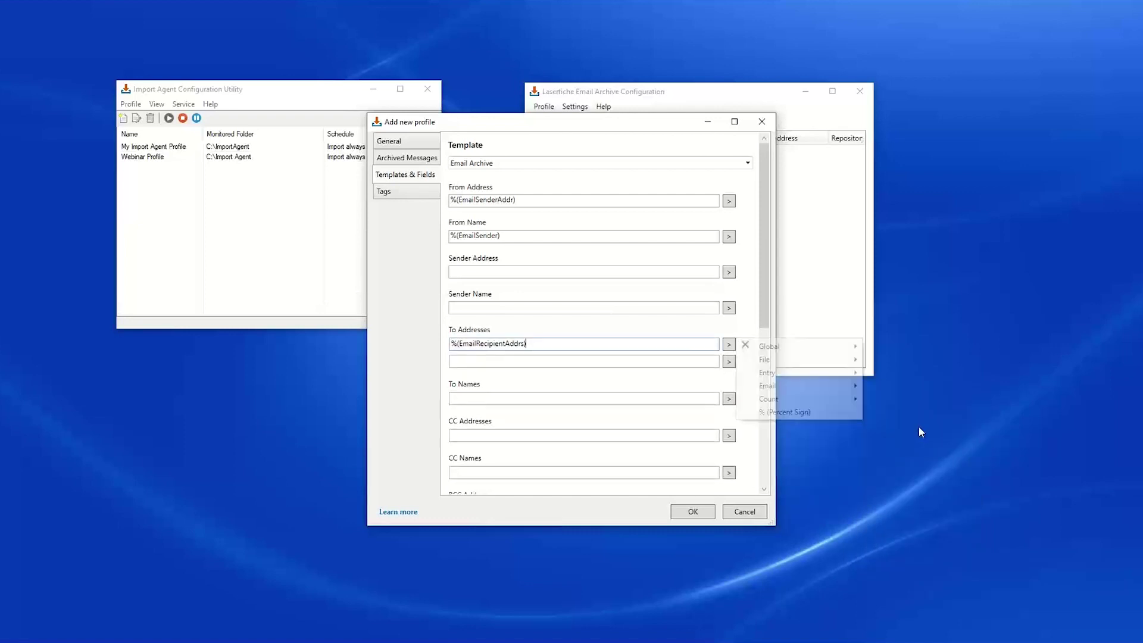
{"action": "left_click", "coordinate": [728, 399]}
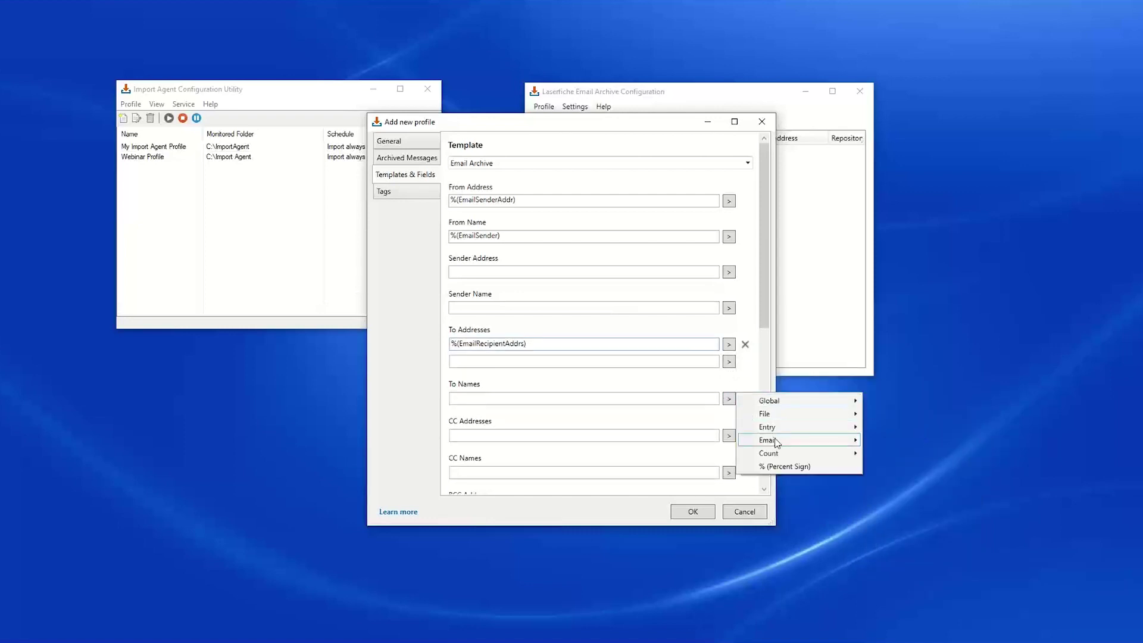
{"action": "mouse_move", "coordinate": [784, 442]}
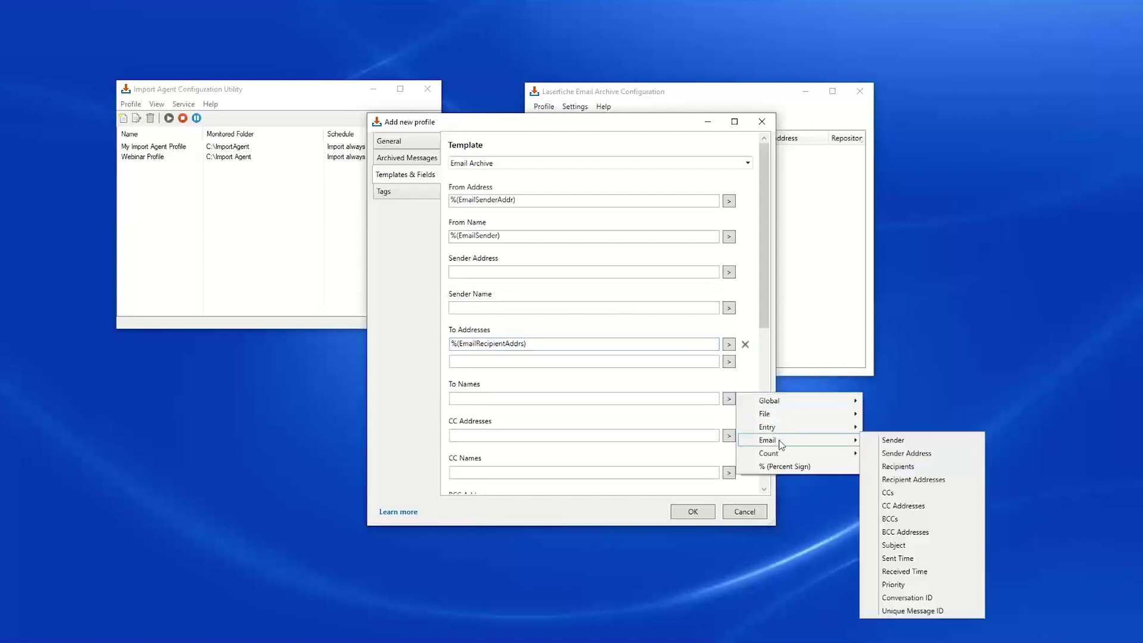
{"action": "left_click", "coordinate": [942, 465]}
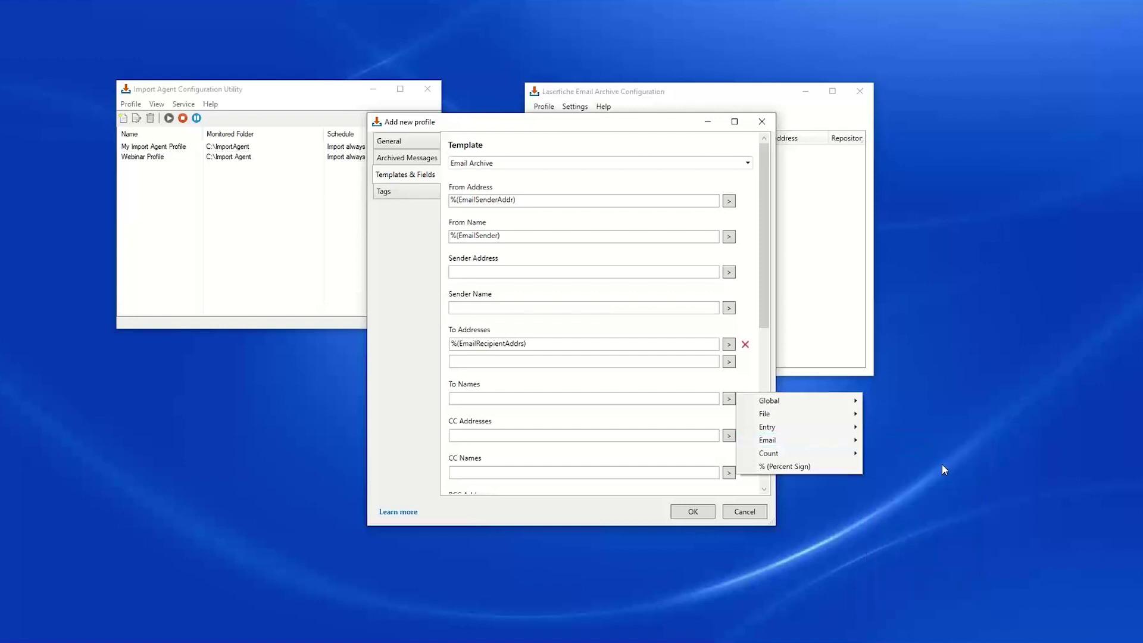
{"action": "left_click_drag", "start_coordinate": [765, 318], "coordinate": [765, 480]}
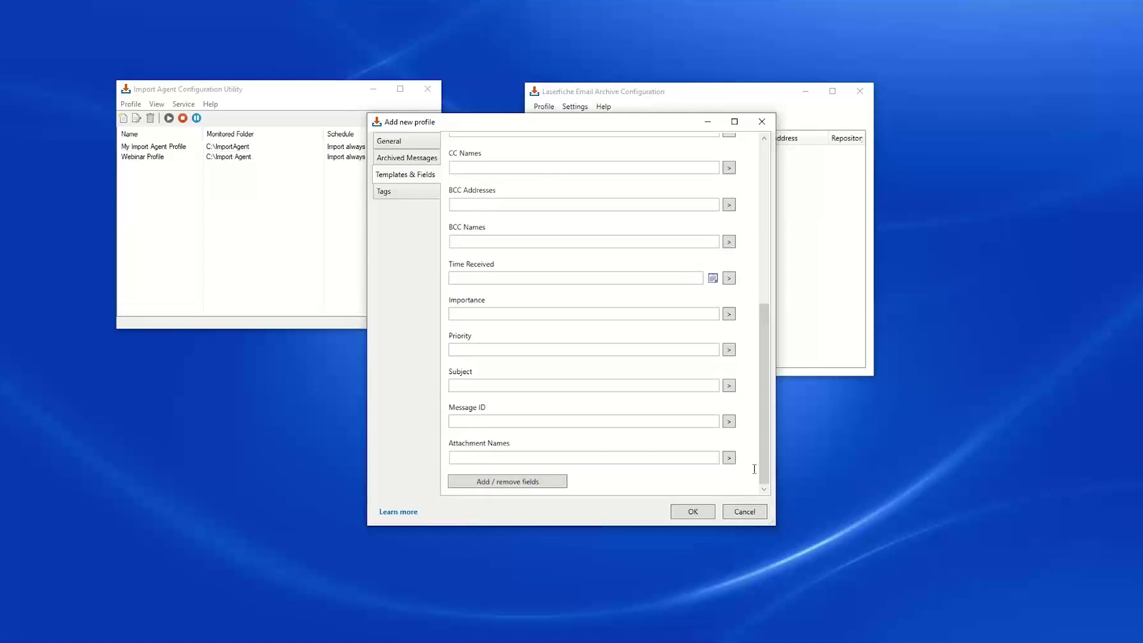
Fill the template's Subject field with the %(EmailSubject) token
{"action": "left_click", "coordinate": [728, 386]}
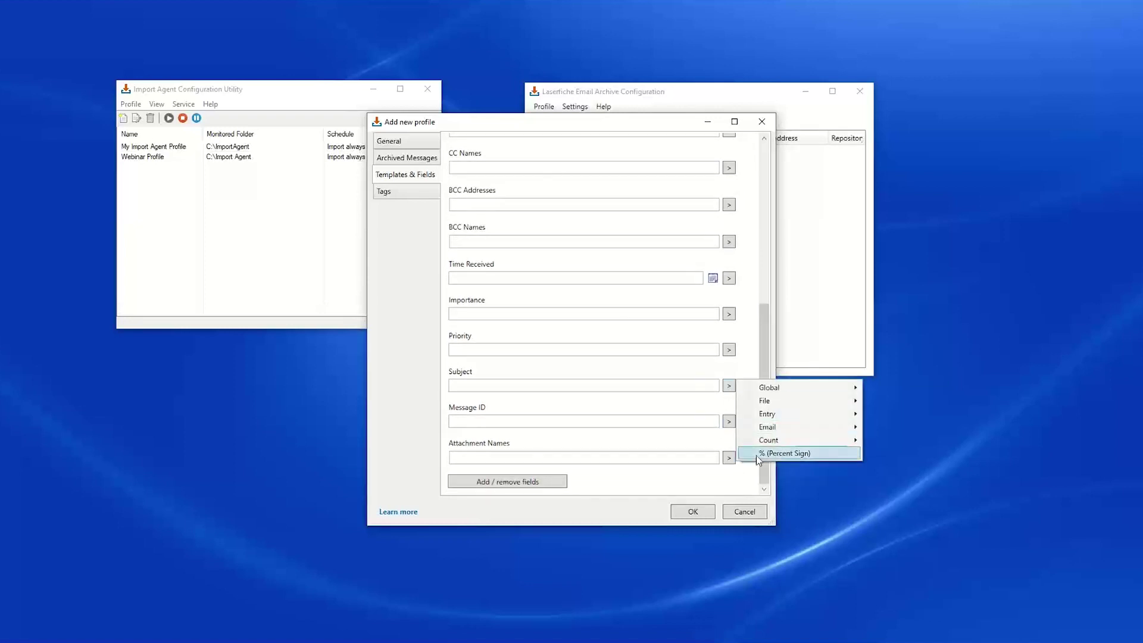
{"action": "mouse_move", "coordinate": [785, 416]}
{"action": "mouse_move", "coordinate": [846, 427]}
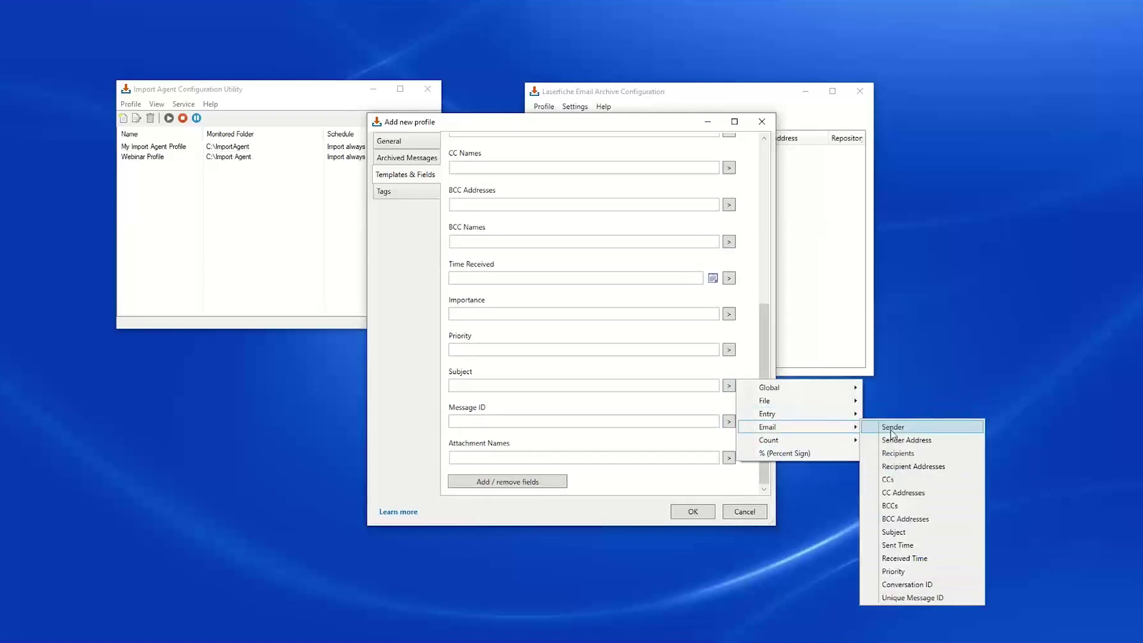
{"action": "left_click", "coordinate": [908, 531]}
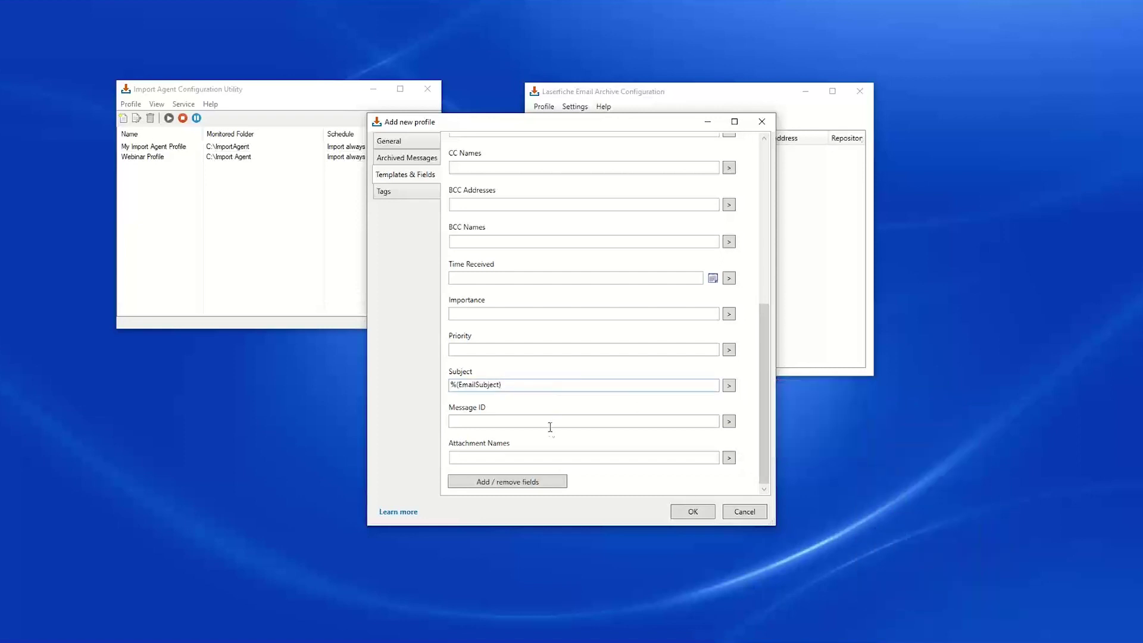
{"action": "left_click", "coordinate": [518, 421]}
{"action": "left_click", "coordinate": [730, 422]}
{"action": "mouse_move", "coordinate": [769, 464]}
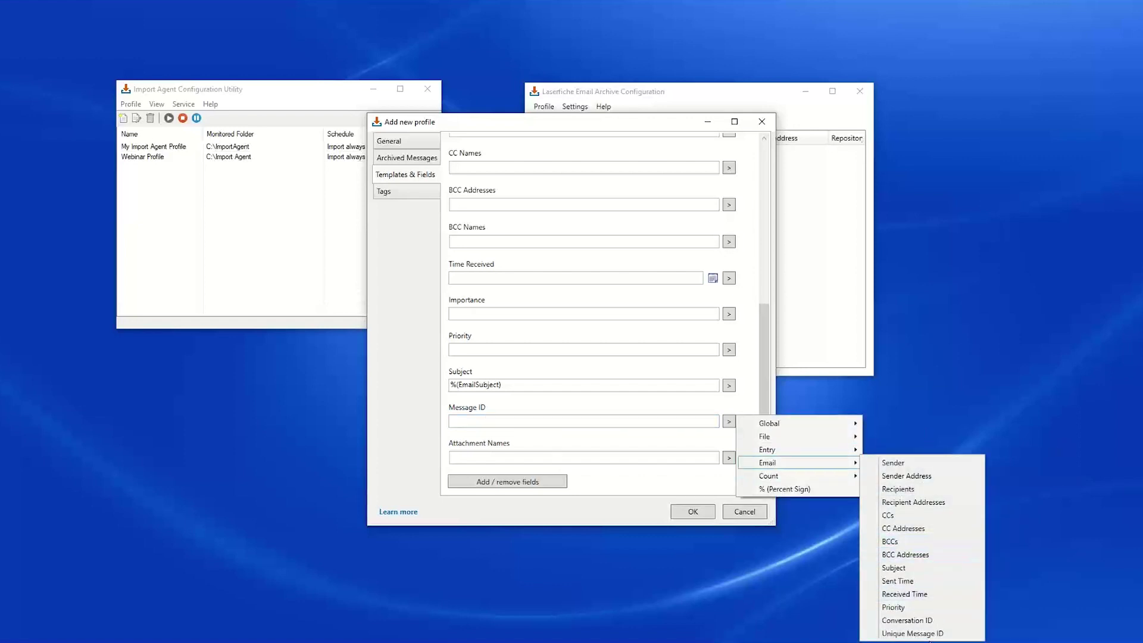
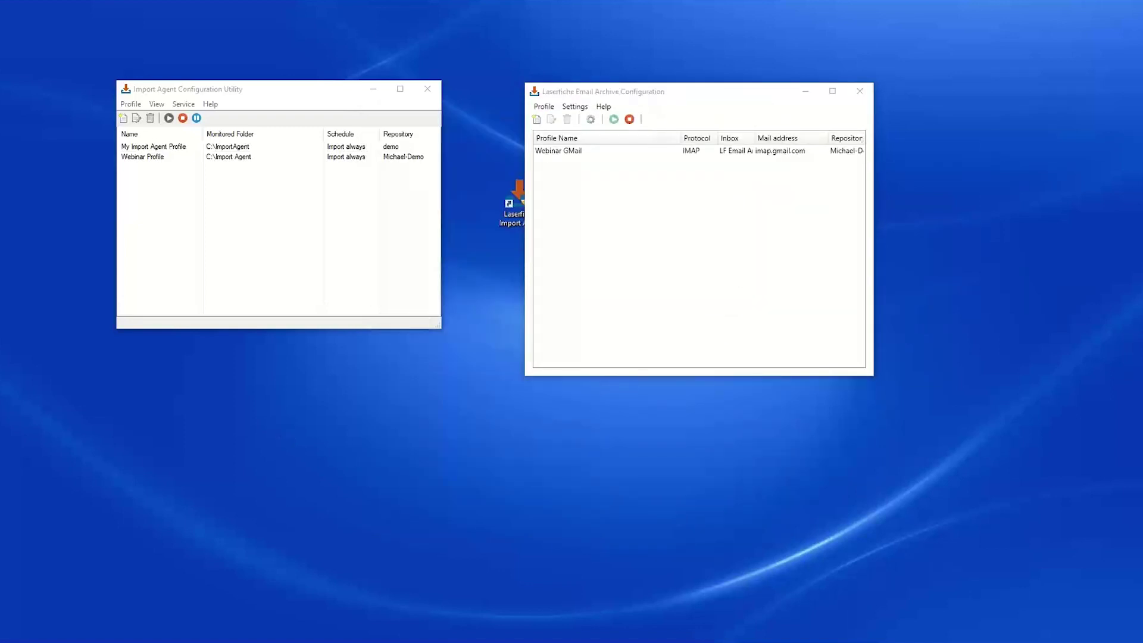
Maximize the Chrome Gmail window to full screen
{"action": "left_click_drag", "start_coordinate": [0, 81], "coordinate": [421, 4]}
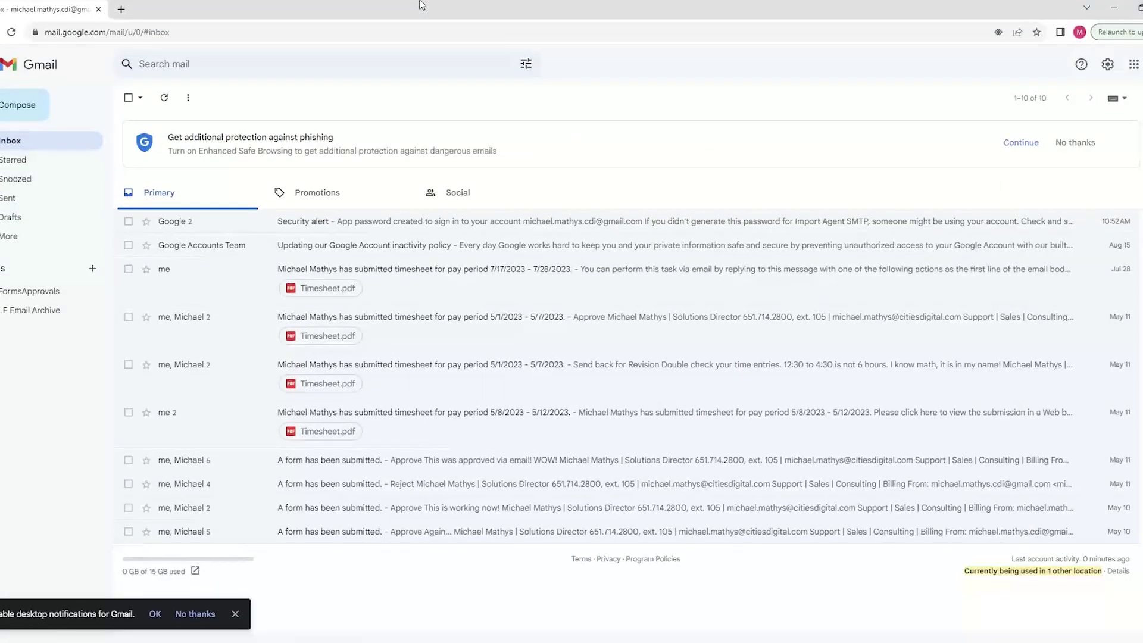
Apply the LF Email Archive label to the 7/17/2023 - 7/28/2023 timesheet email, then view that label
{"action": "left_click", "coordinate": [695, 286]}
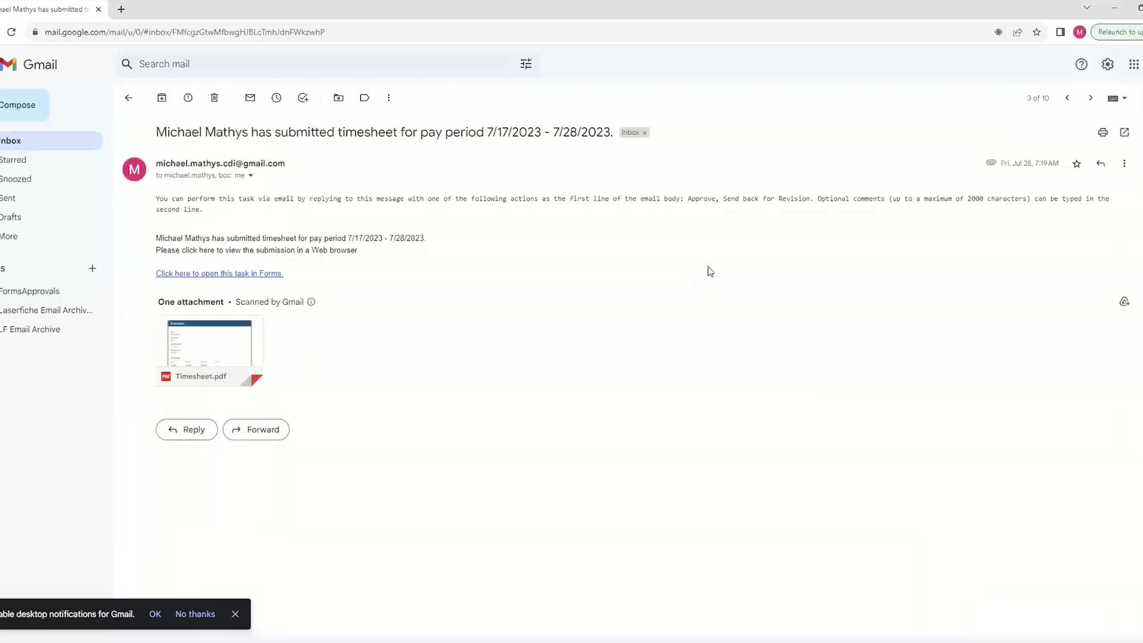
{"action": "left_click", "coordinate": [365, 99]}
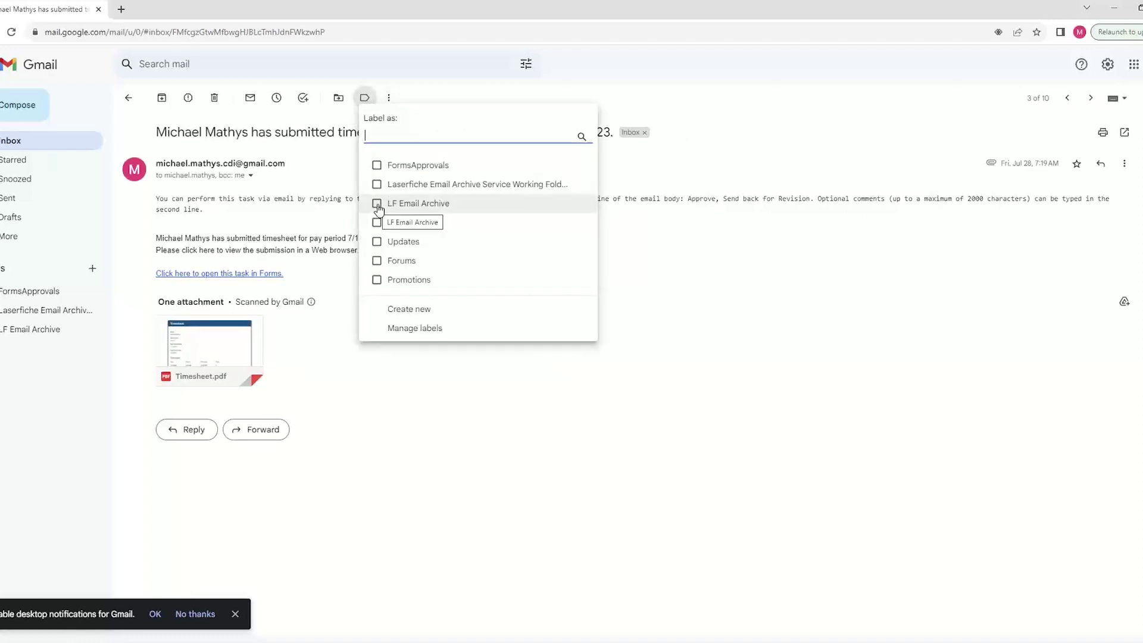
{"action": "left_click", "coordinate": [377, 206]}
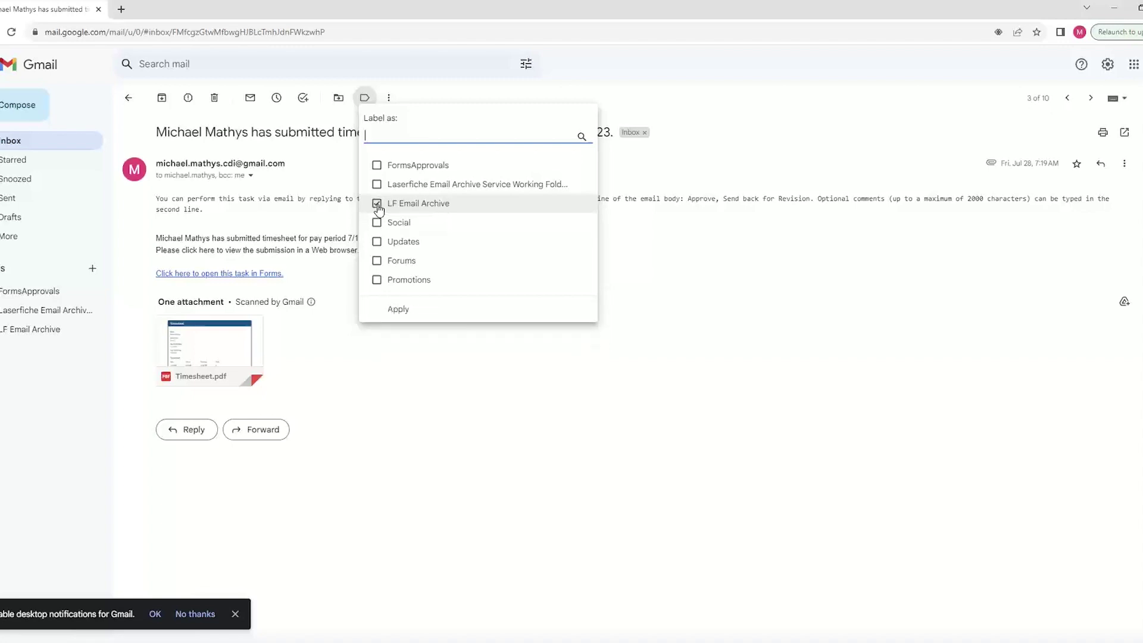
{"action": "left_click", "coordinate": [396, 310]}
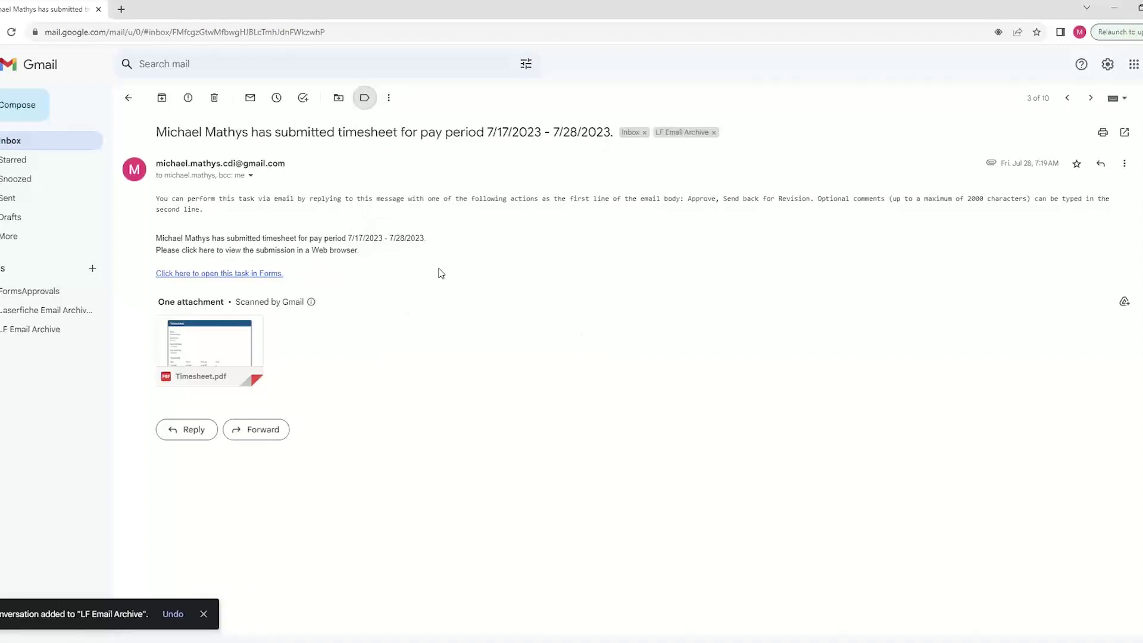
{"action": "left_click", "coordinate": [71, 146]}
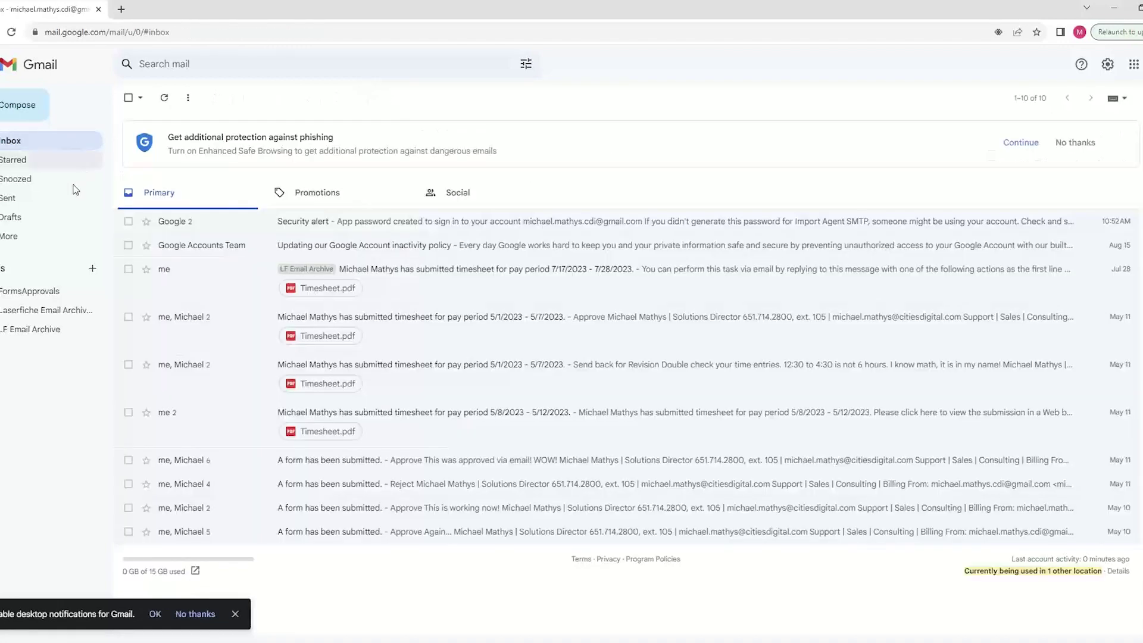
{"action": "left_click", "coordinate": [25, 330]}
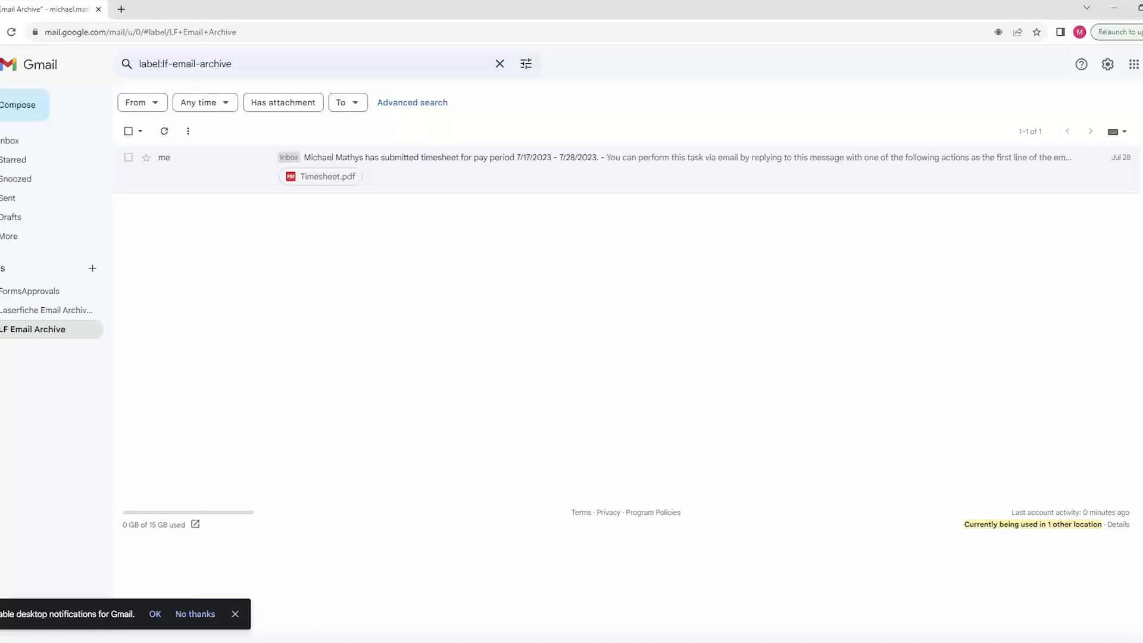
{"action": "key", "text": "alt+Tab"}
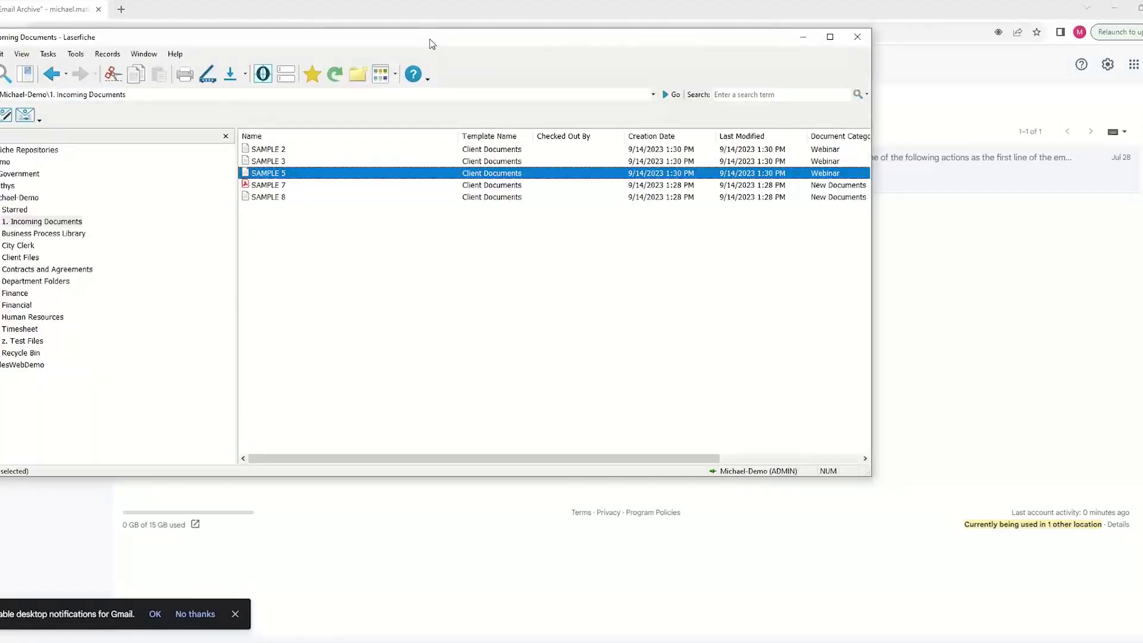
{"action": "left_click_drag", "start_coordinate": [429, 42], "coordinate": [607, 224]}
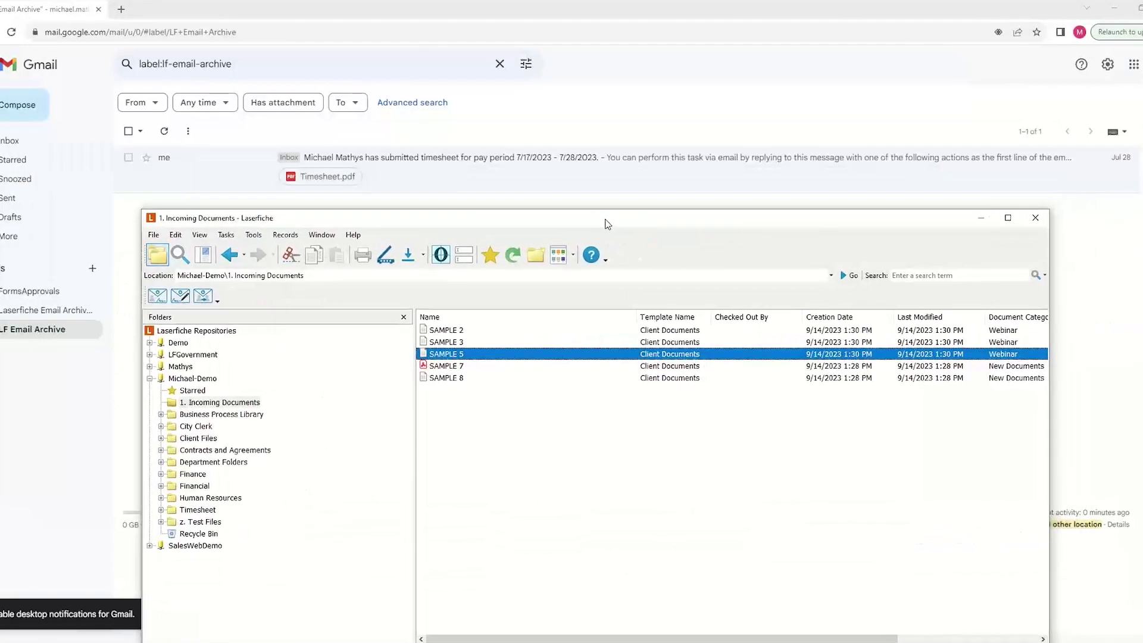
{"action": "left_click", "coordinate": [543, 467]}
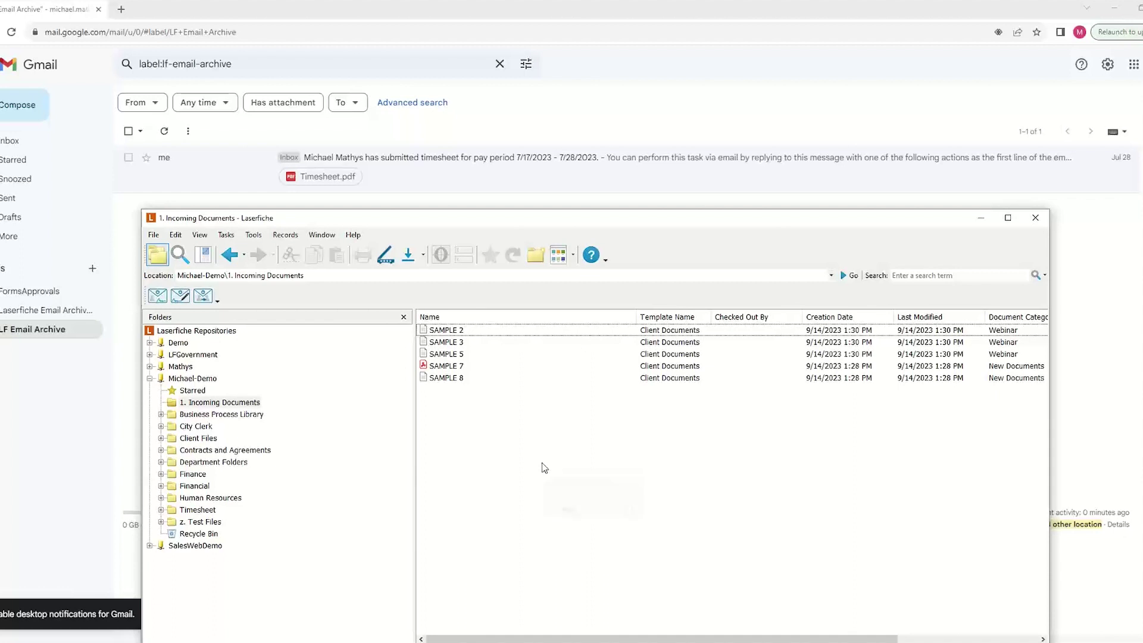
{"action": "right_click", "coordinate": [541, 462]}
{"action": "left_click", "coordinate": [515, 449]}
{"action": "left_click", "coordinate": [166, 132]}
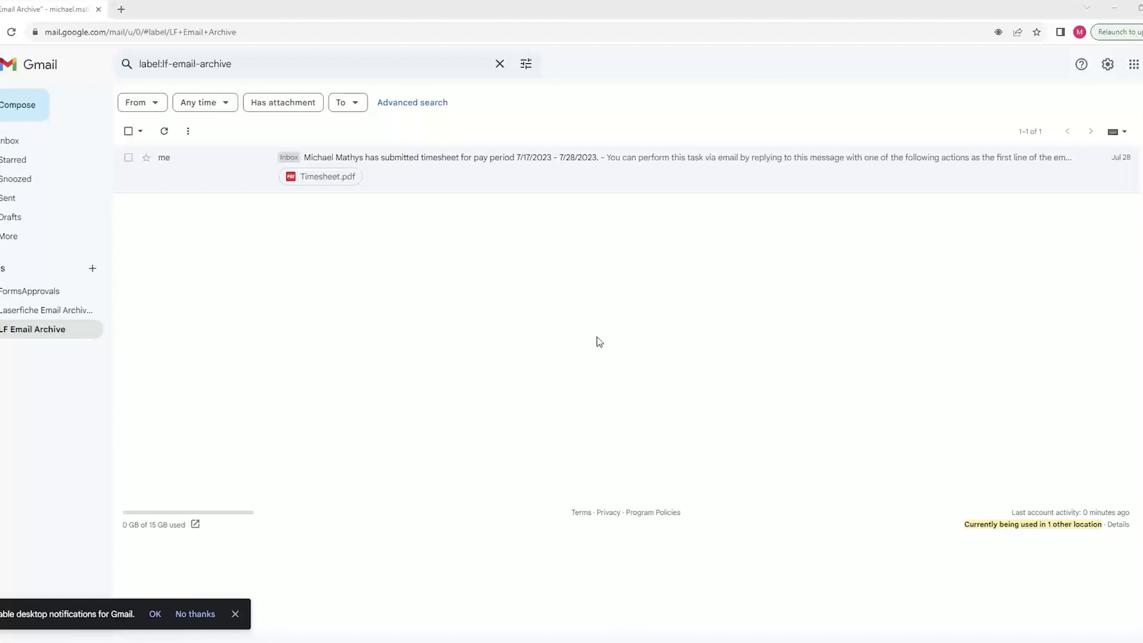
Refresh and reload Gmail, then open the Processed label holding the timesheet email
{"action": "left_click", "coordinate": [165, 132]}
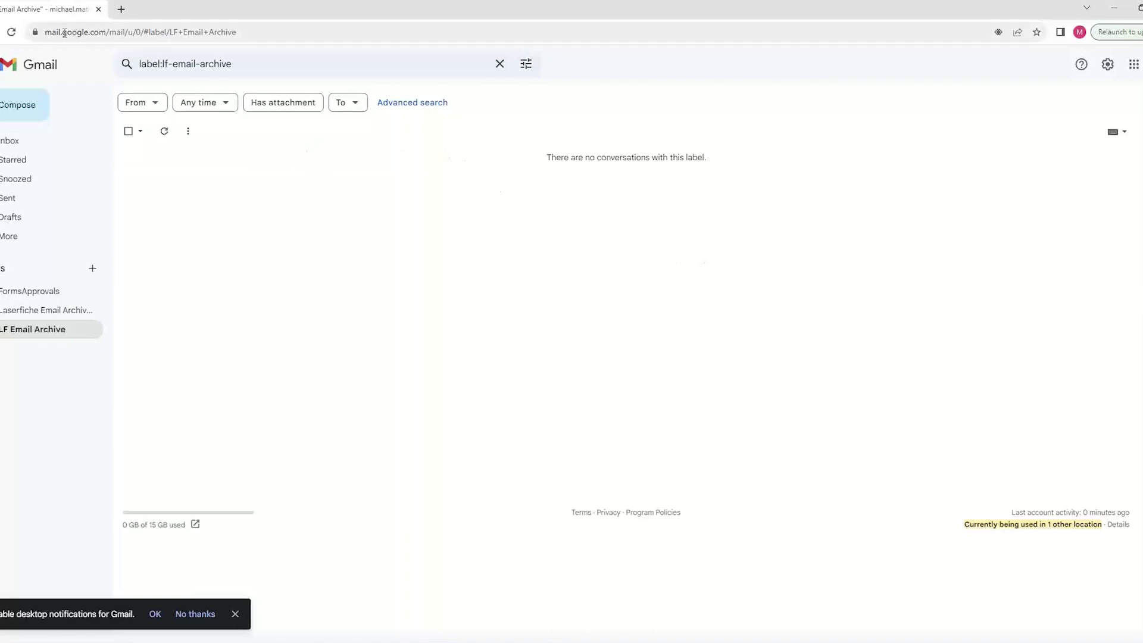
{"action": "left_click", "coordinate": [11, 32]}
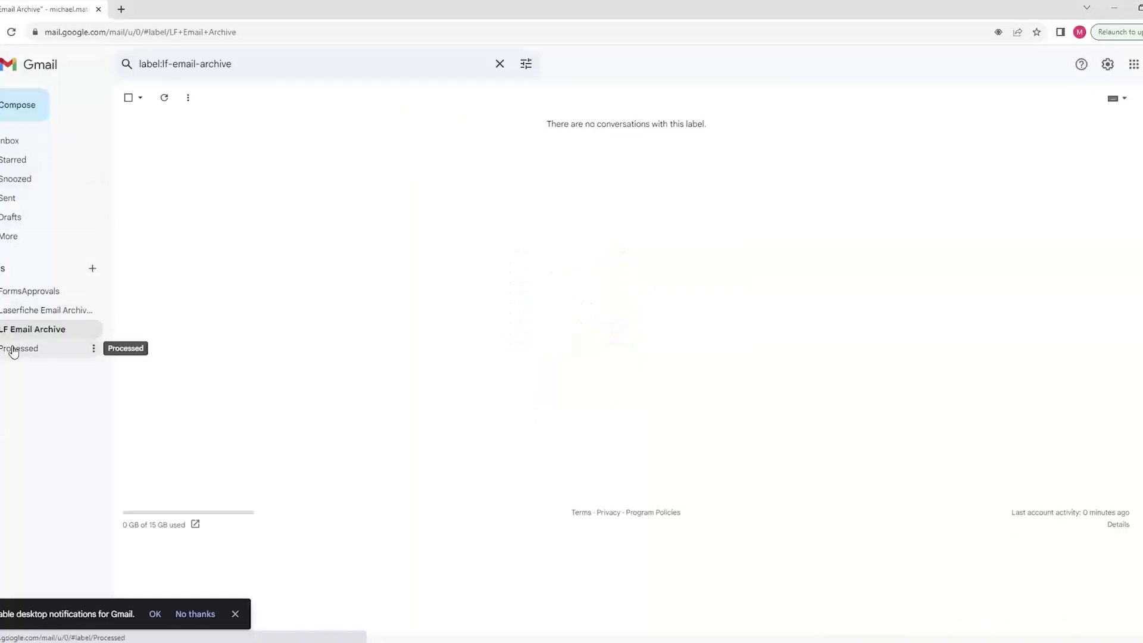
{"action": "left_click", "coordinate": [13, 351]}
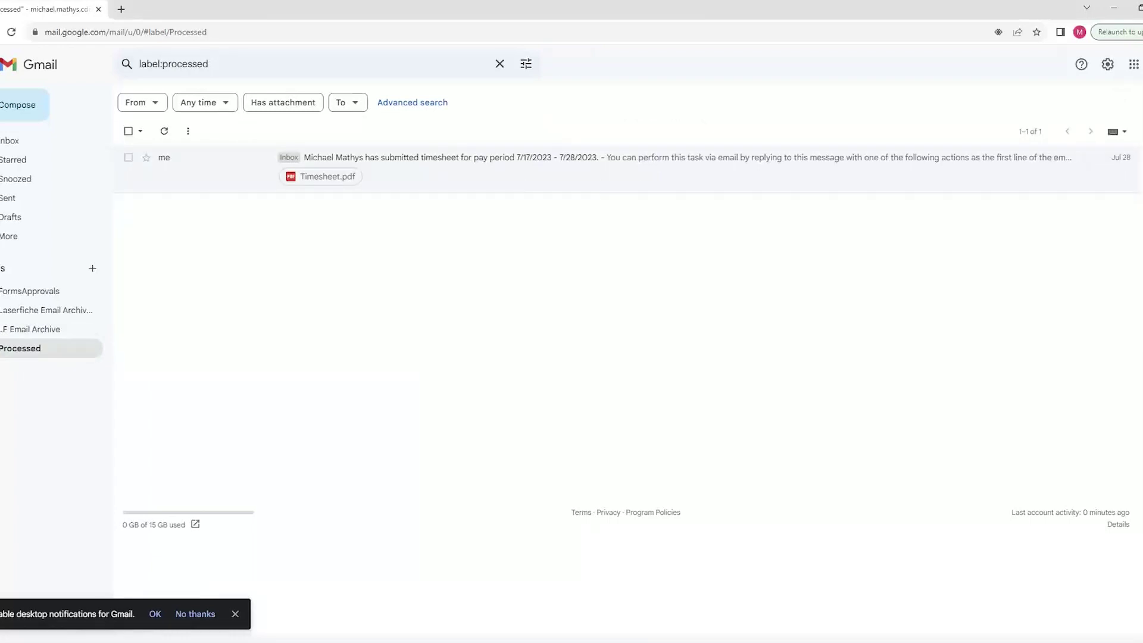
{"action": "key", "text": "alt+Tab"}
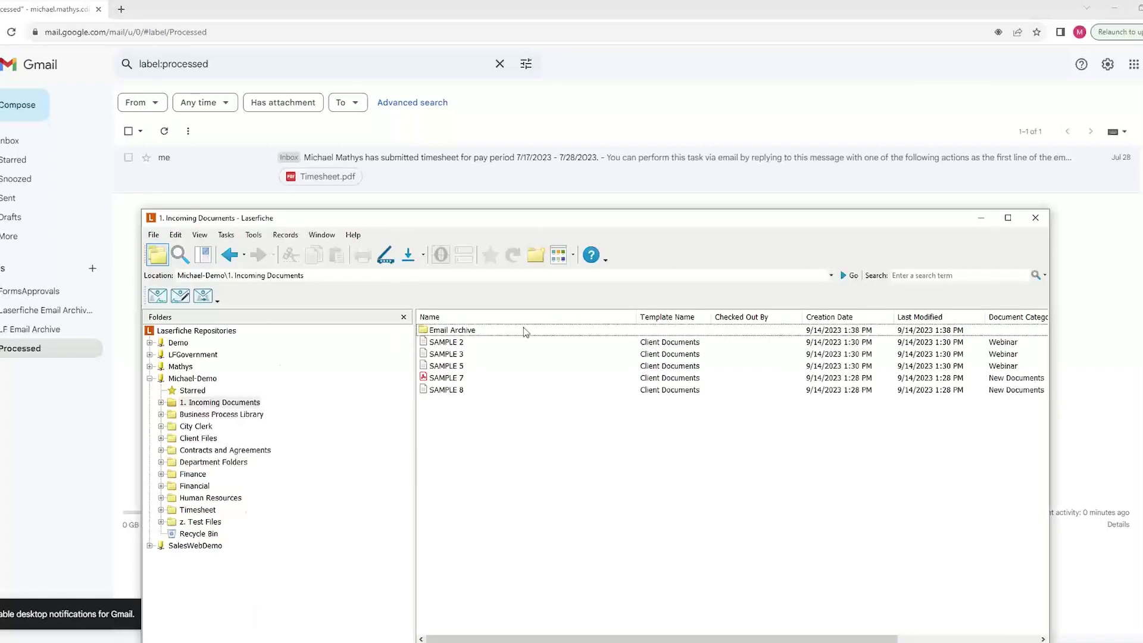
Open the new Email Archive folder and then the sender's subfolder in Laserfiche
{"action": "left_click", "coordinate": [533, 331]}
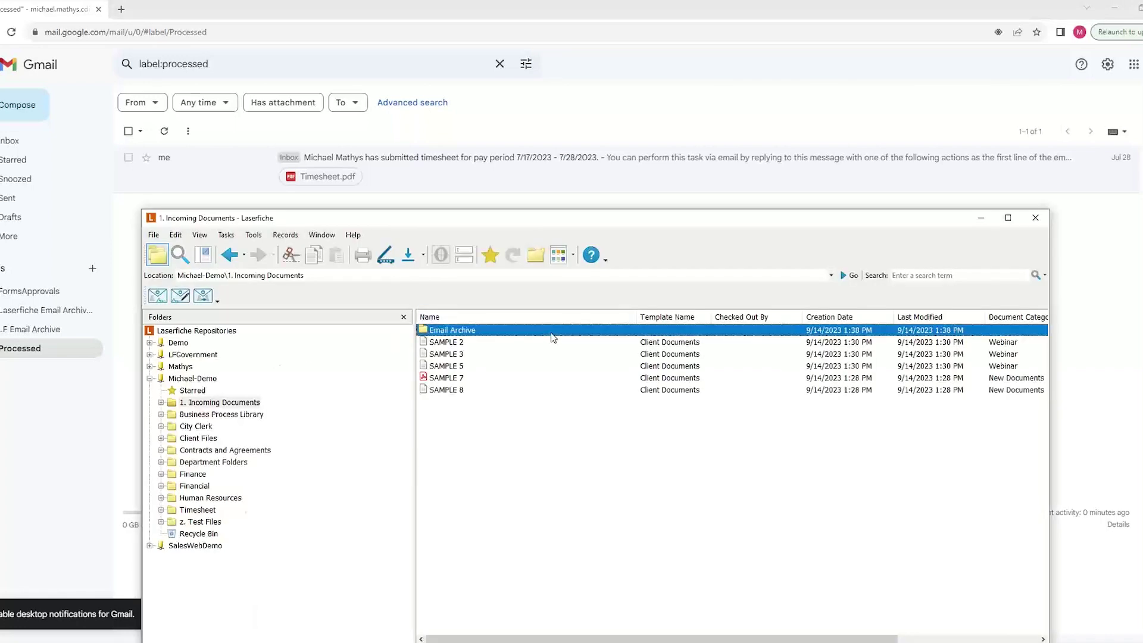
{"action": "double_click", "coordinate": [440, 333]}
{"action": "left_click", "coordinate": [440, 332]}
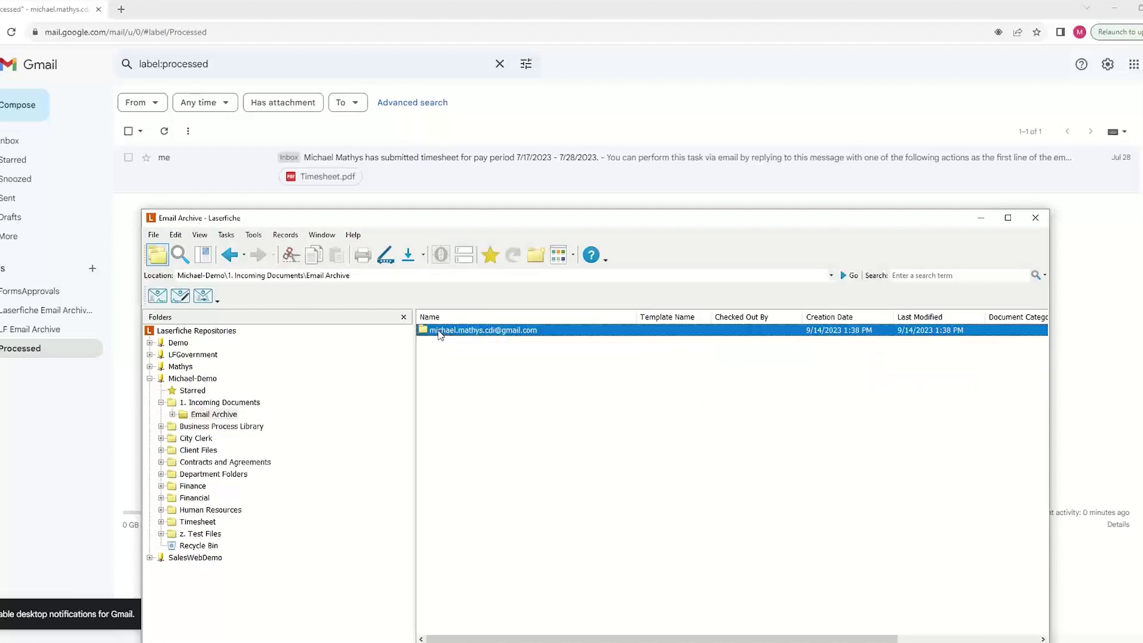
{"action": "double_click", "coordinate": [503, 332]}
Check the archived email document's full name and open the archived message
{"action": "left_click", "coordinate": [504, 335]}
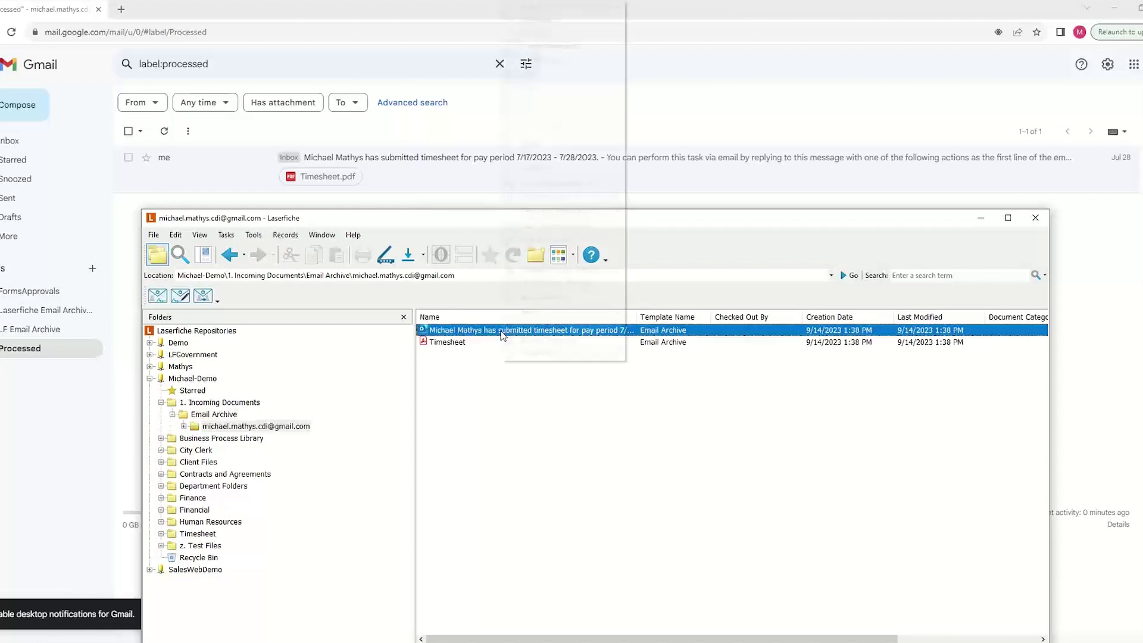
{"action": "right_click", "coordinate": [503, 335]}
{"action": "left_click", "coordinate": [456, 333]}
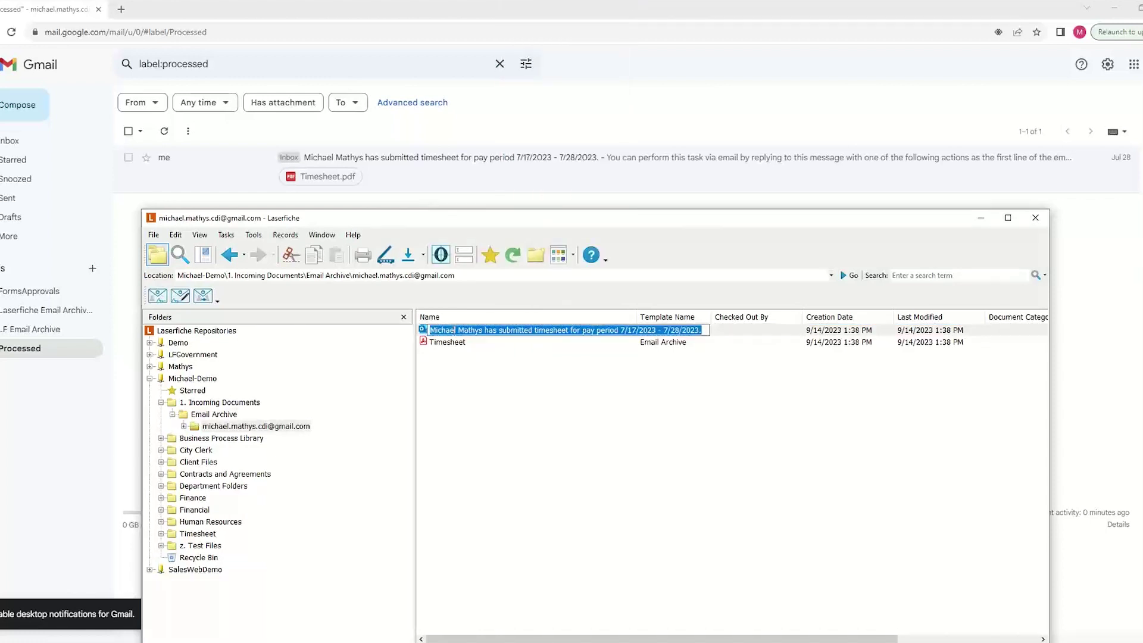
{"action": "left_click", "coordinate": [862, 329]}
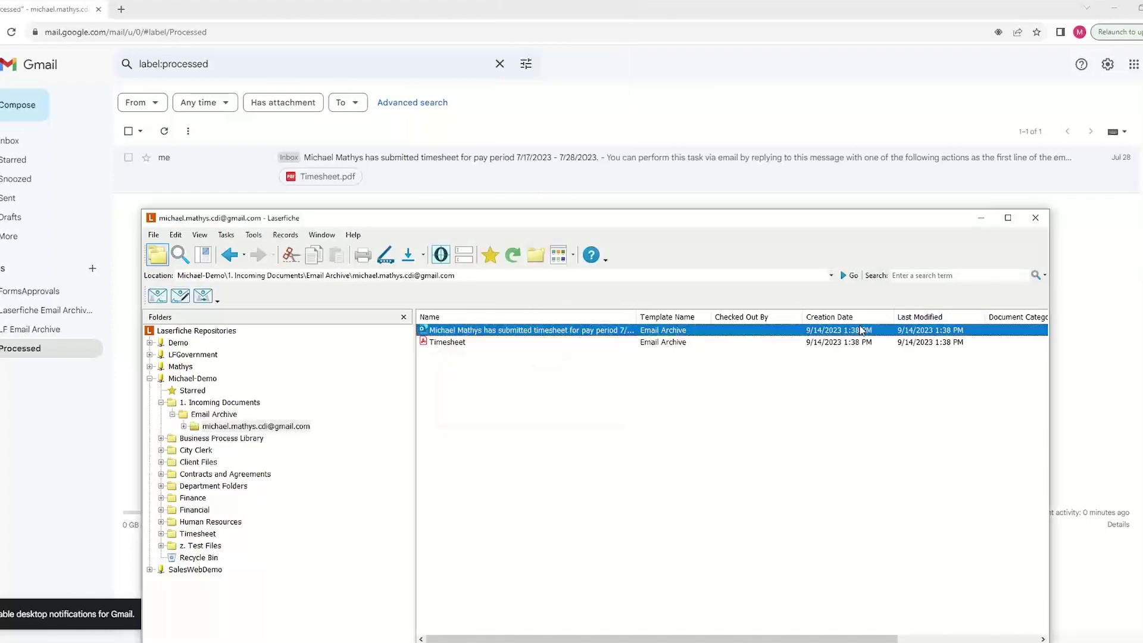
{"action": "double_click", "coordinate": [859, 330]}
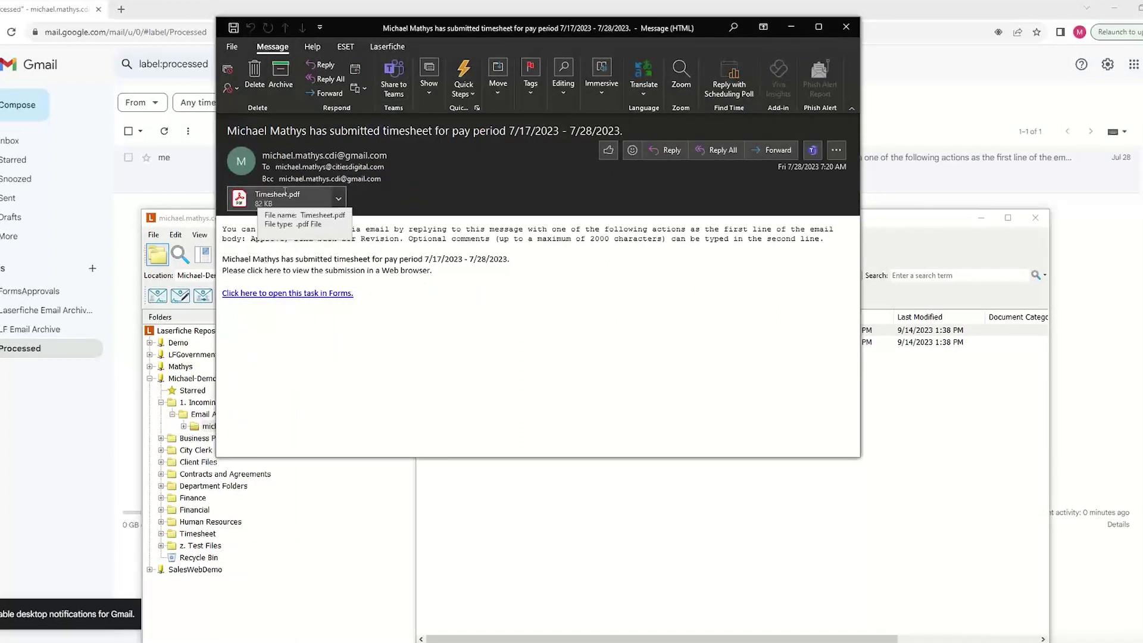
{"action": "left_click", "coordinate": [855, 24]}
Open the Timesheet document to review its metadata, then return to Email Archive Configuration
{"action": "left_click", "coordinate": [582, 344]}
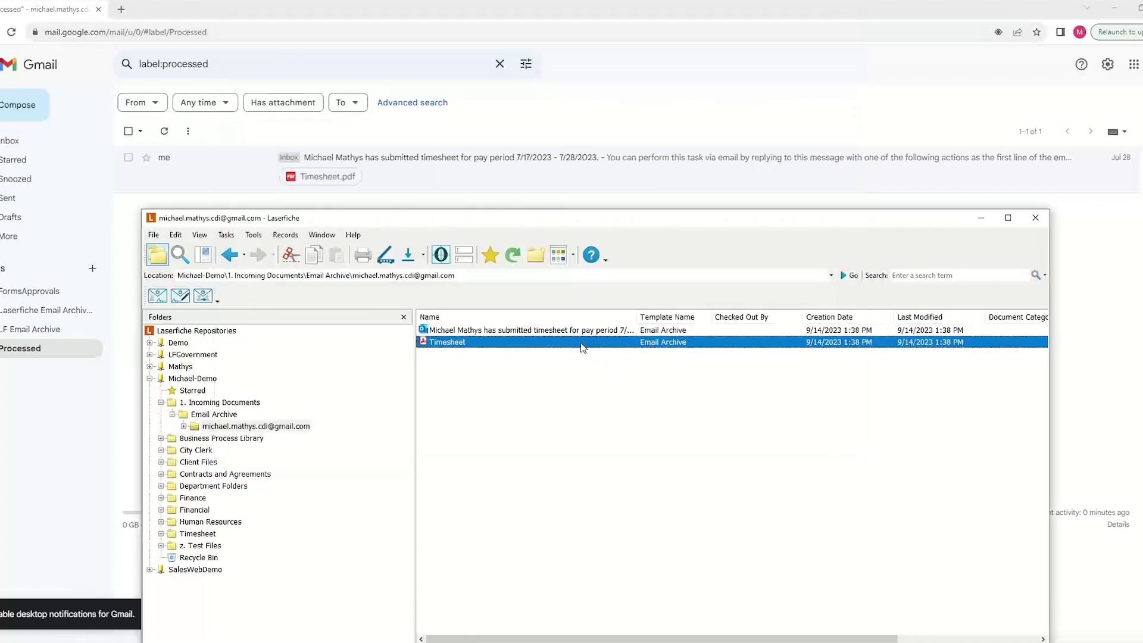
{"action": "double_click", "coordinate": [583, 344]}
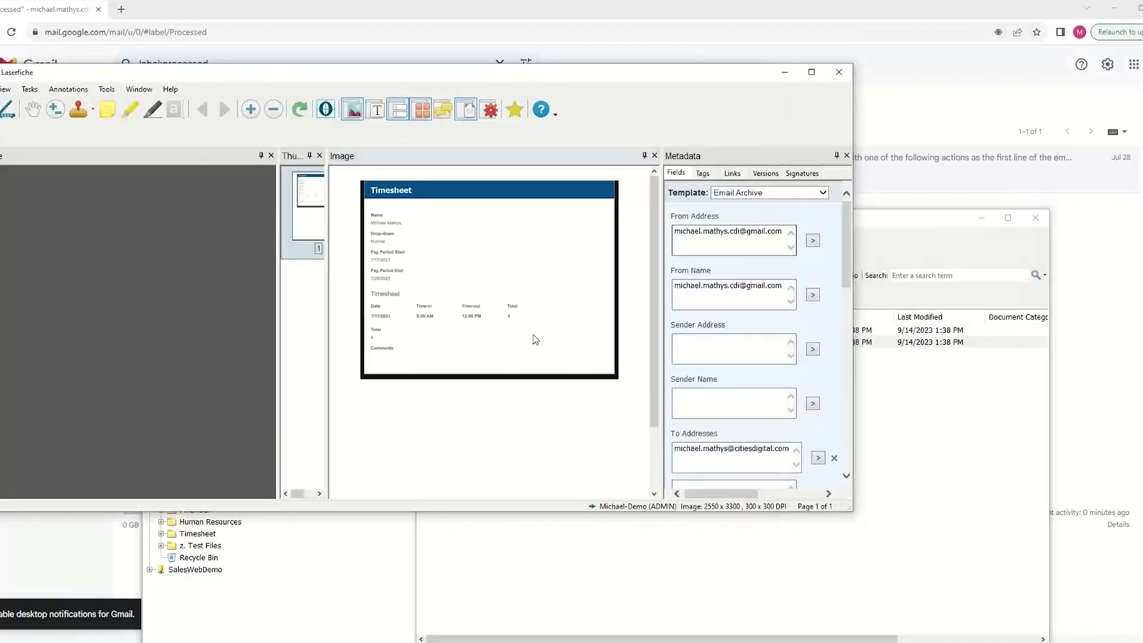
{"action": "left_click", "coordinate": [839, 72]}
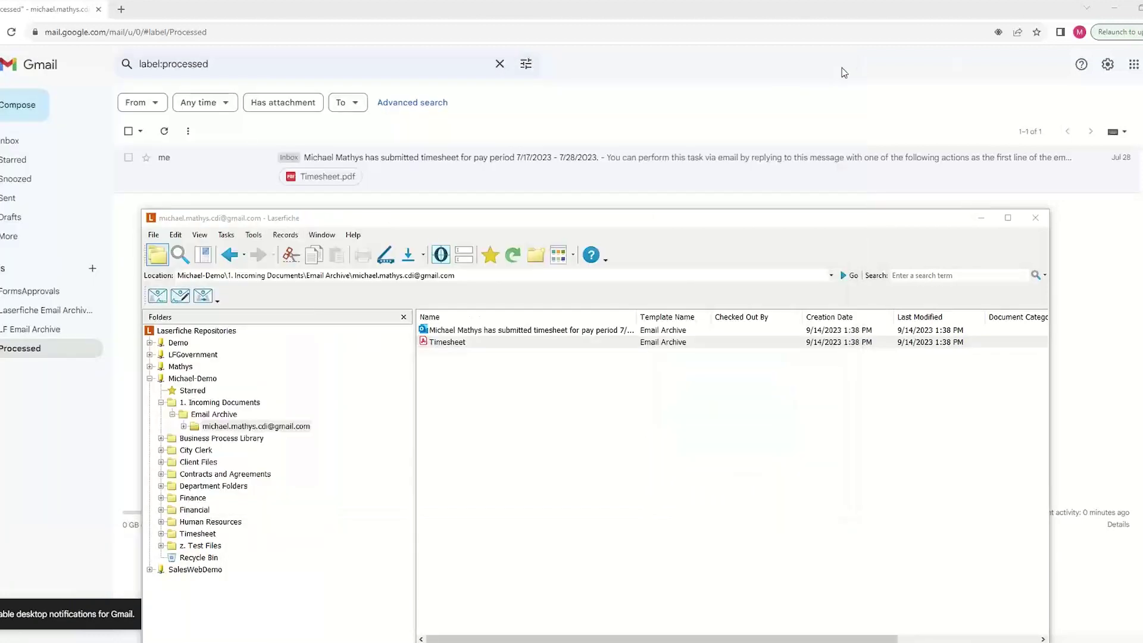
{"action": "left_click", "coordinate": [844, 72]}
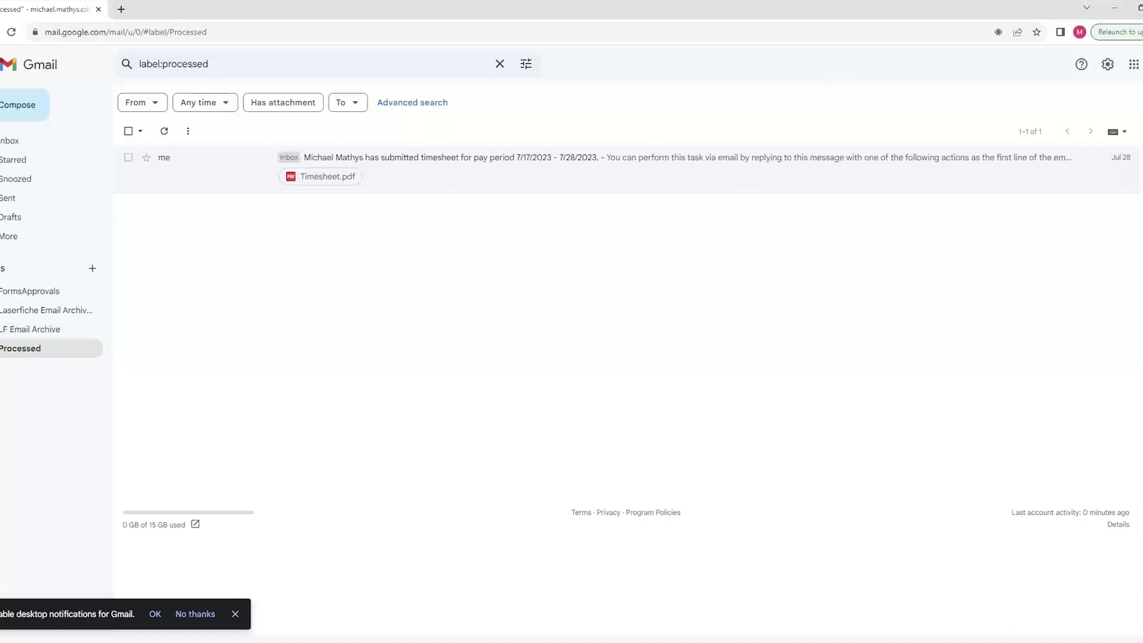
{"action": "left_click", "coordinate": [570, 152]}
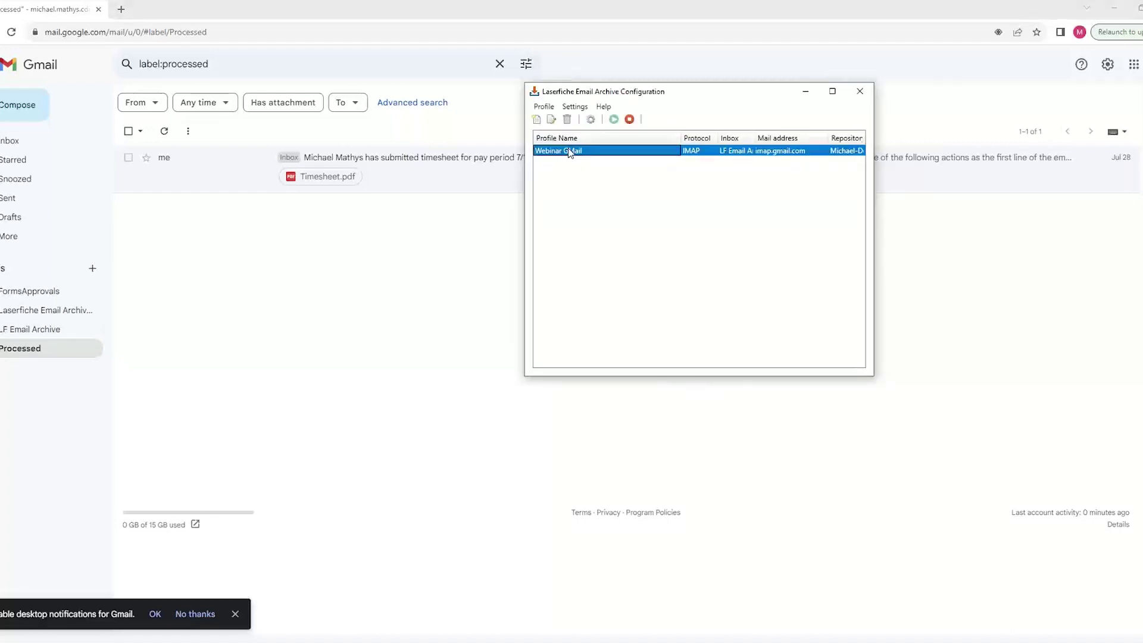
Dismiss the sign-in dialog and review Webinar GMail's Archived Messages settings, cancelling without changes
{"action": "left_click", "coordinate": [536, 119]}
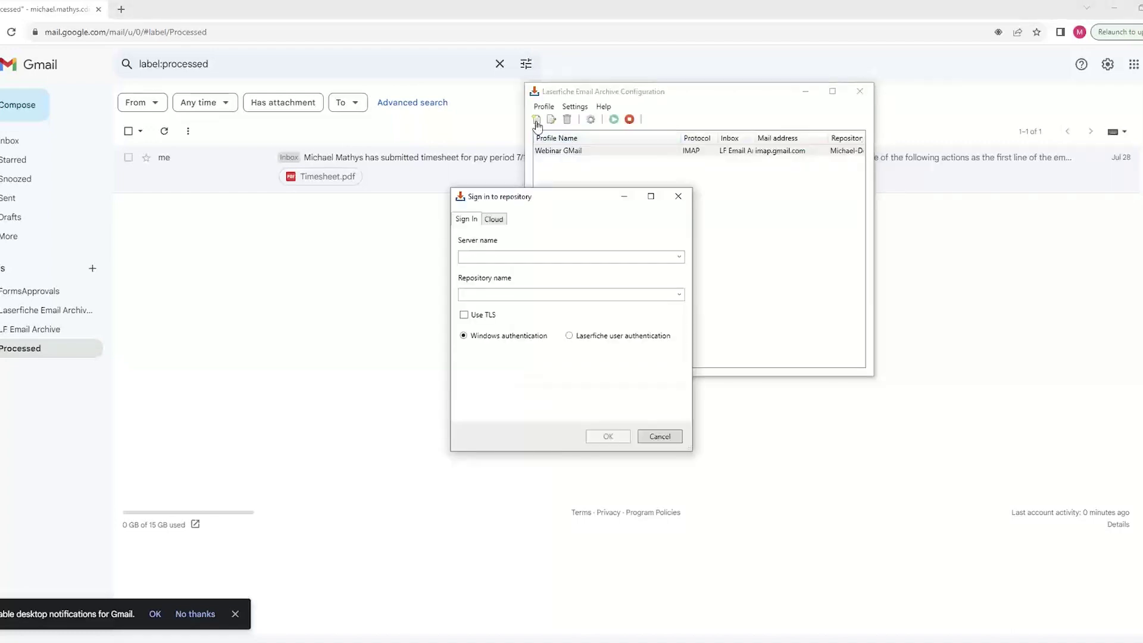
{"action": "left_click", "coordinate": [679, 196]}
{"action": "left_click", "coordinate": [573, 152]}
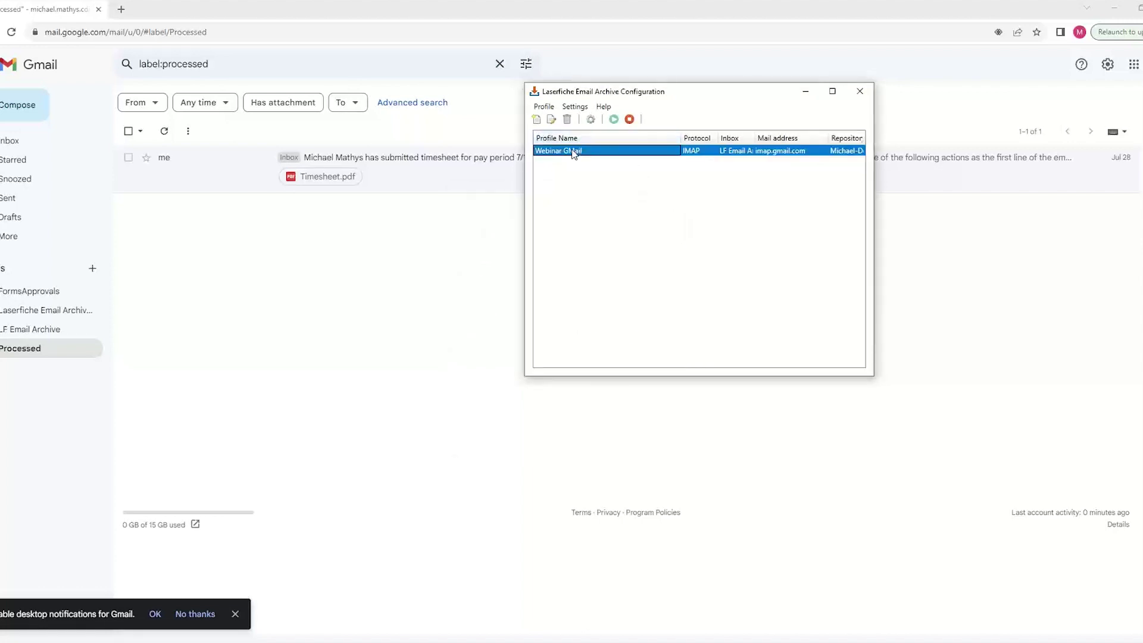
{"action": "double_click", "coordinate": [573, 152]}
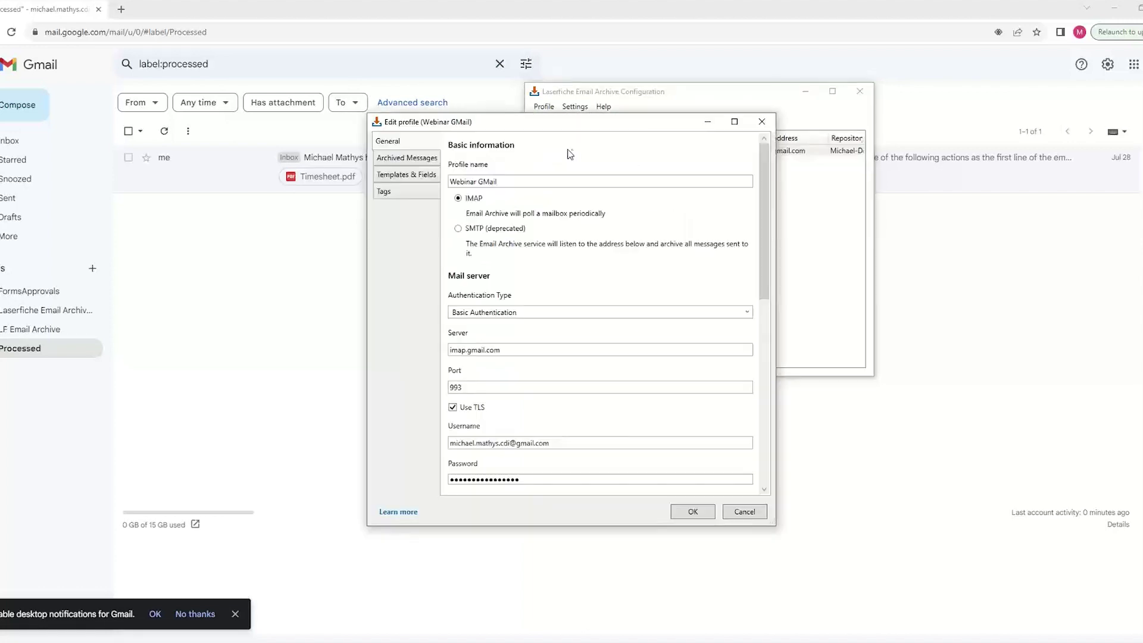
{"action": "left_click", "coordinate": [409, 157]}
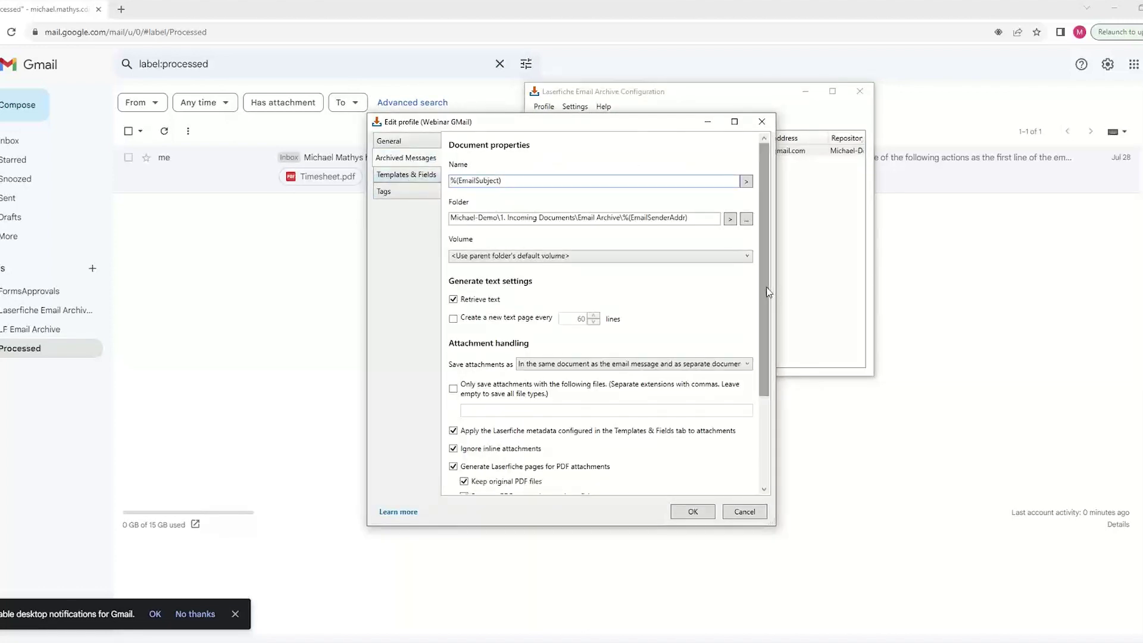
{"action": "left_click_drag", "start_coordinate": [767, 292], "coordinate": [768, 379]}
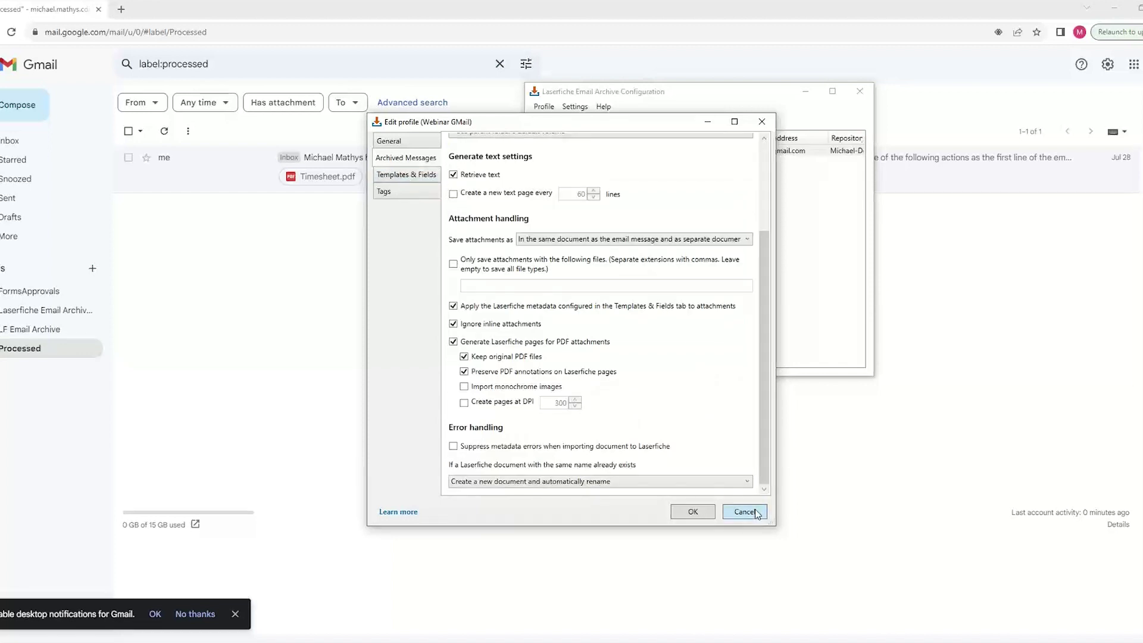
{"action": "left_click", "coordinate": [744, 512]}
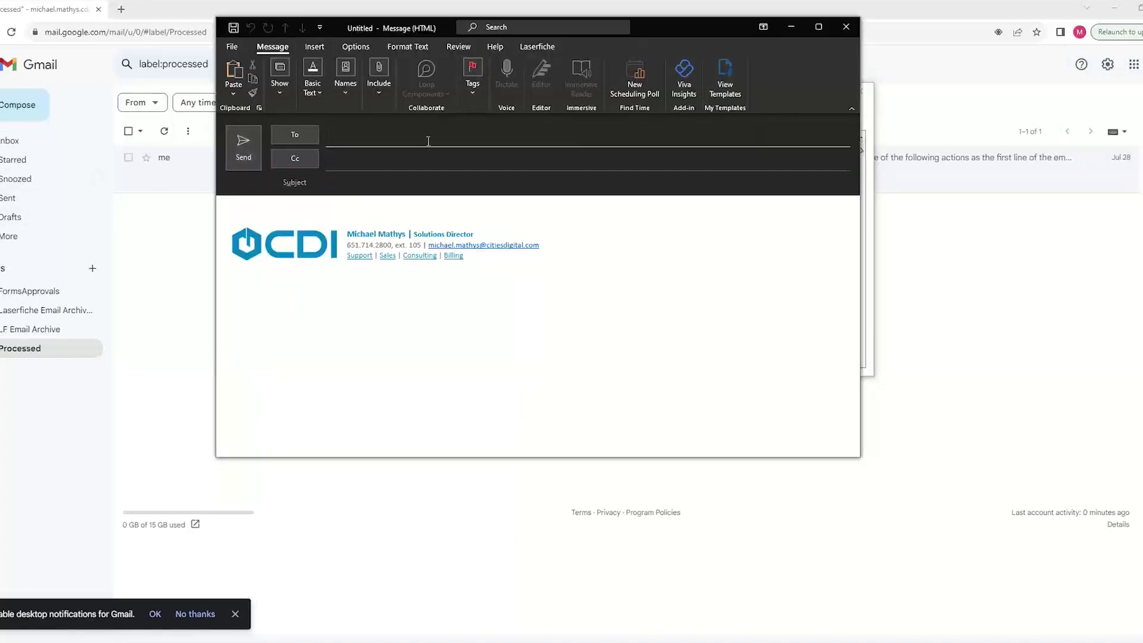
Address the Outlook draft to the demo Gmail account with subject 'Webinar Demo'
{"action": "left_click", "coordinate": [428, 141]}
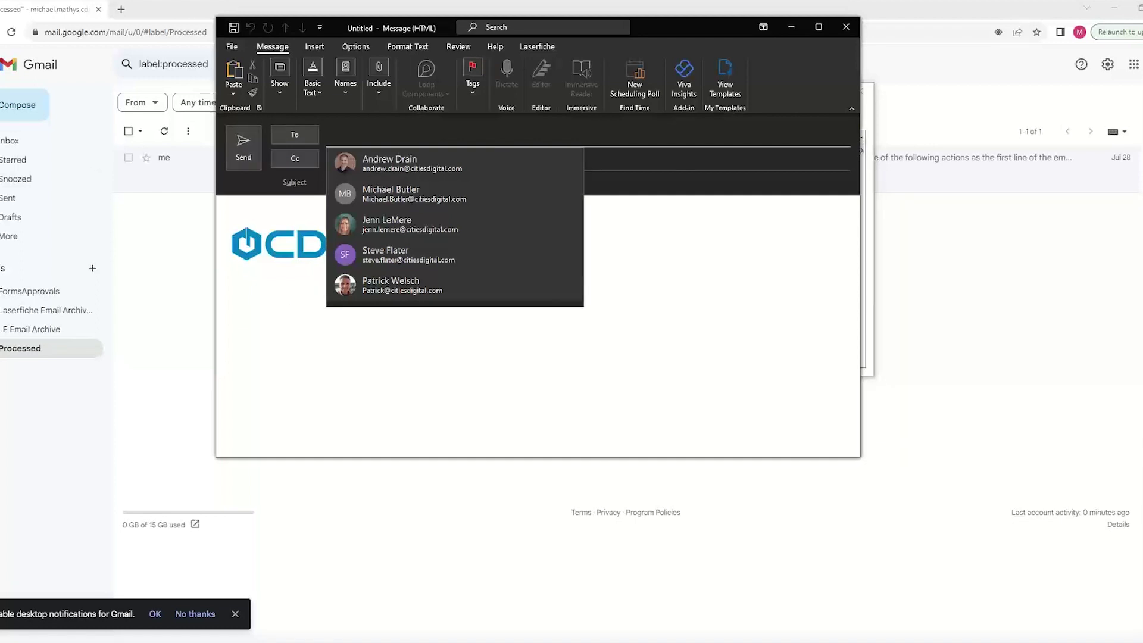
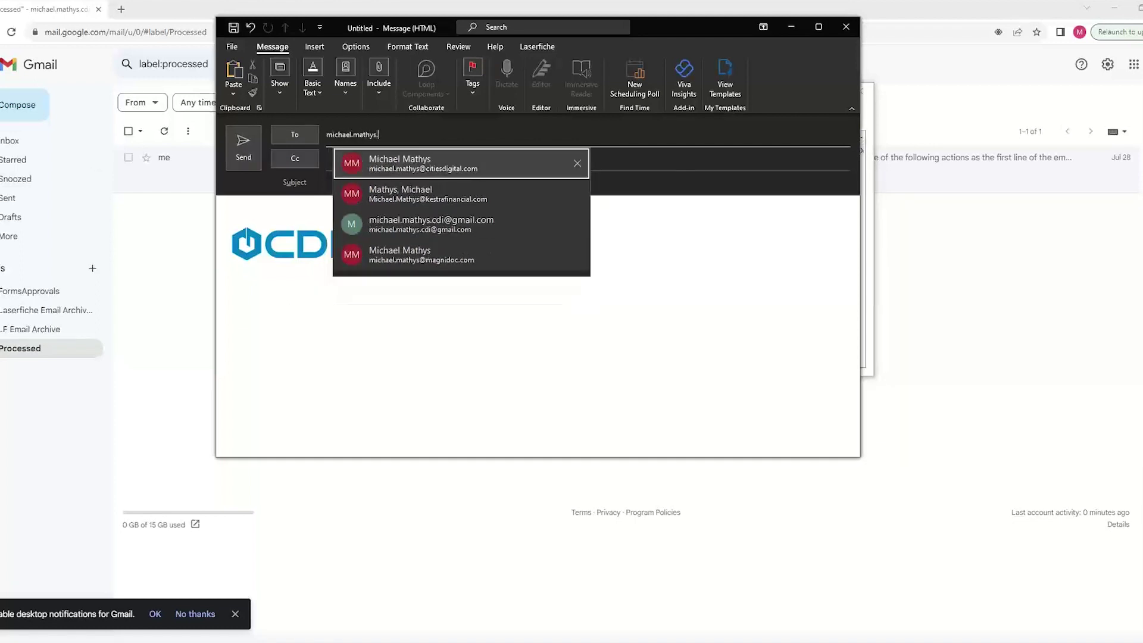
{"action": "key", "text": "Return"}
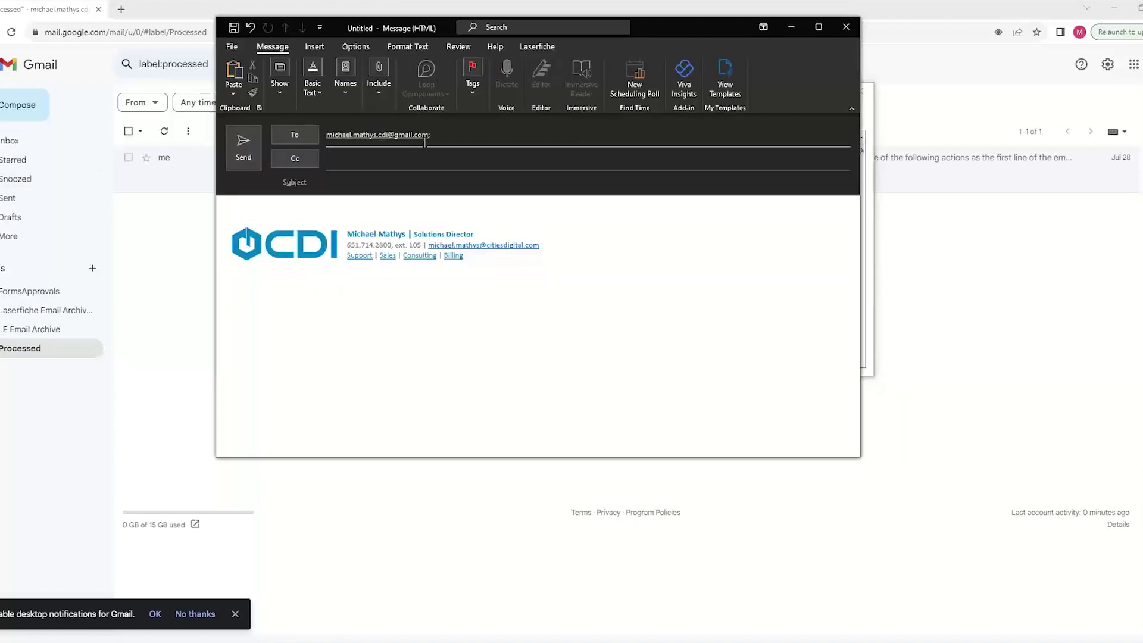
{"action": "left_click", "coordinate": [394, 182]}
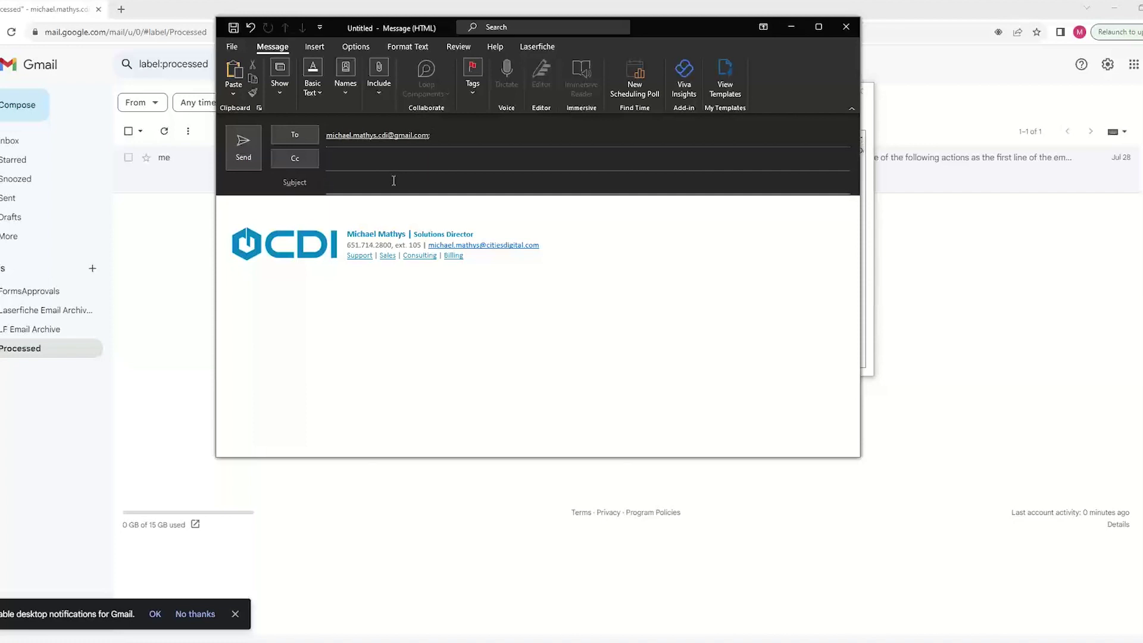
{"action": "type", "text": "Webinar INformation"}
{"action": "double_click", "coordinate": [356, 182]}
{"action": "type", "text": "Demo"}
Uncheck Ignore inline attachments in Webinar GMail's Archived Messages settings and save the profile
{"action": "key", "text": "alt+Tab"}
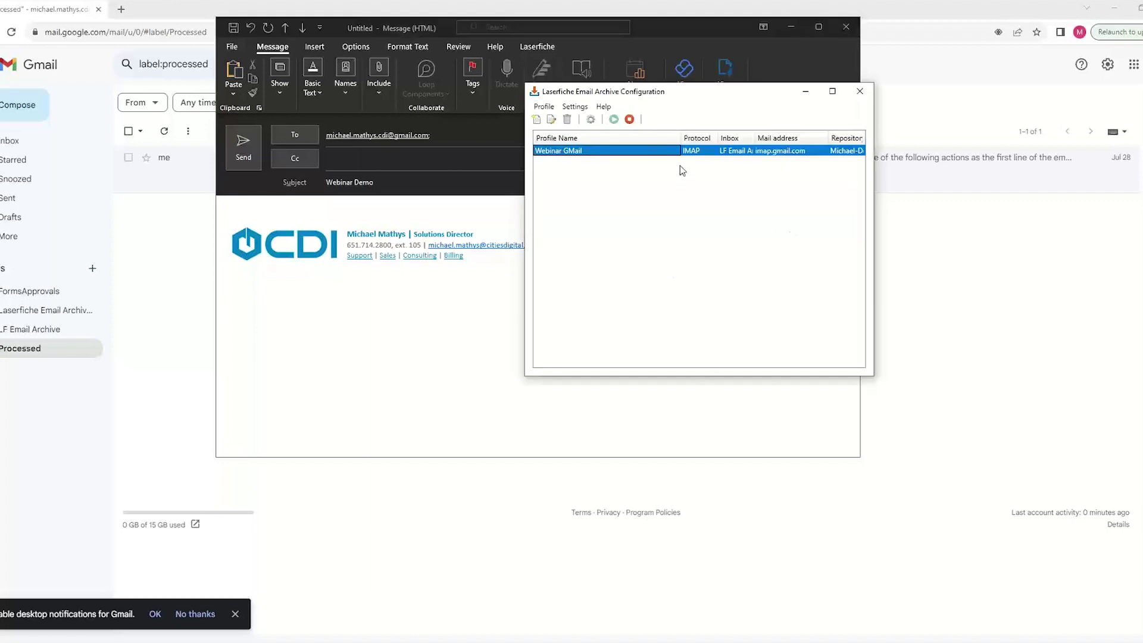
{"action": "double_click", "coordinate": [667, 151]}
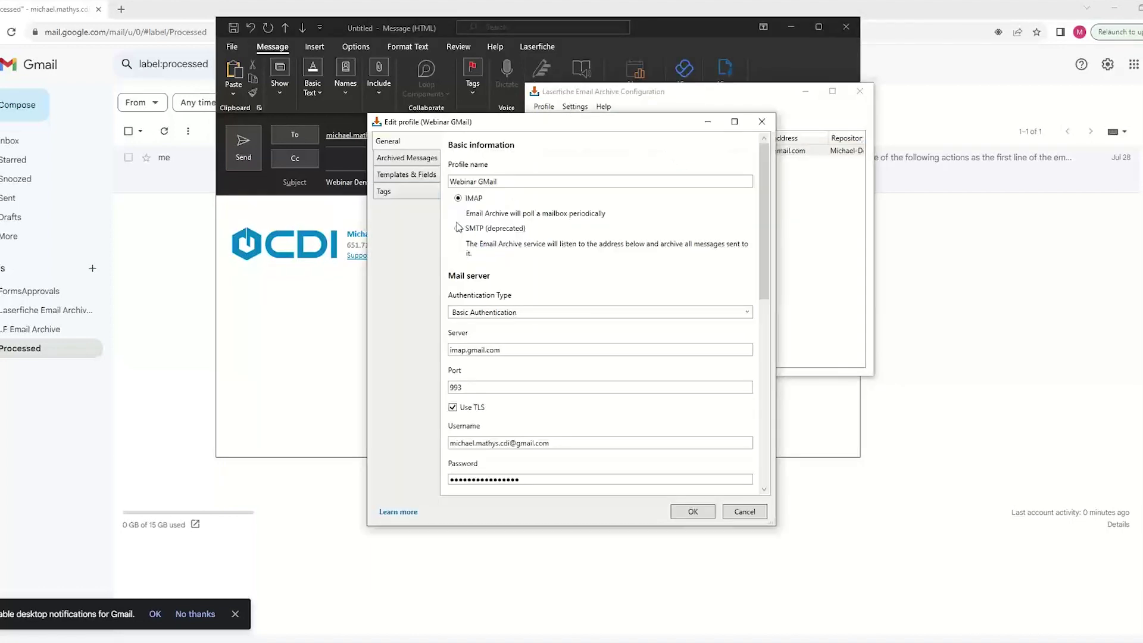
{"action": "left_click", "coordinate": [393, 162]}
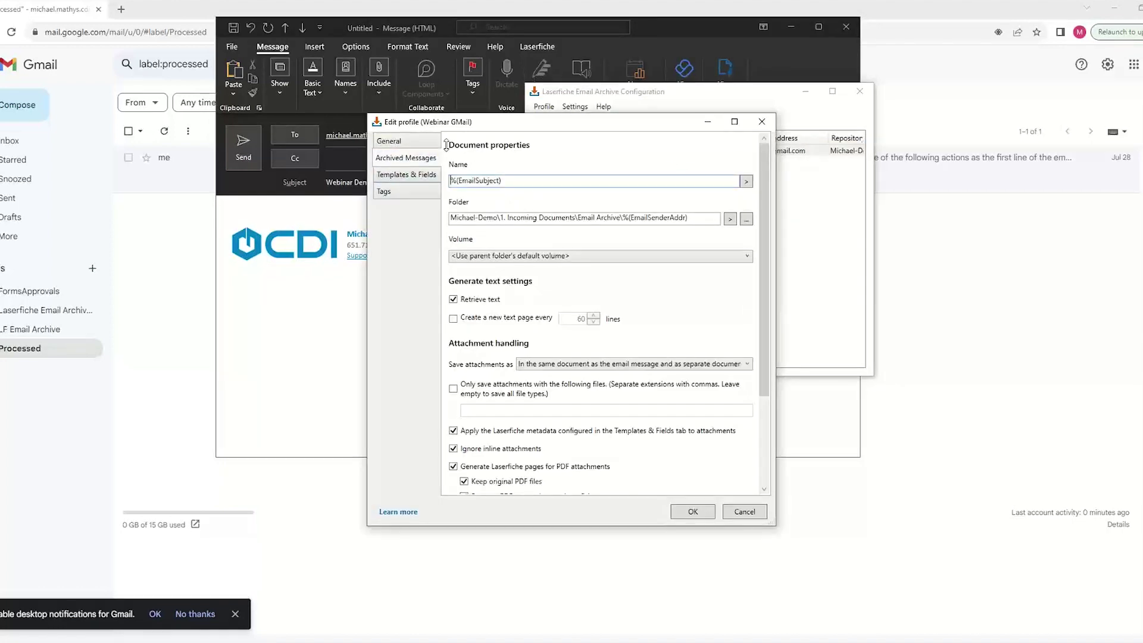
{"action": "left_click_drag", "start_coordinate": [769, 336], "coordinate": [769, 388]}
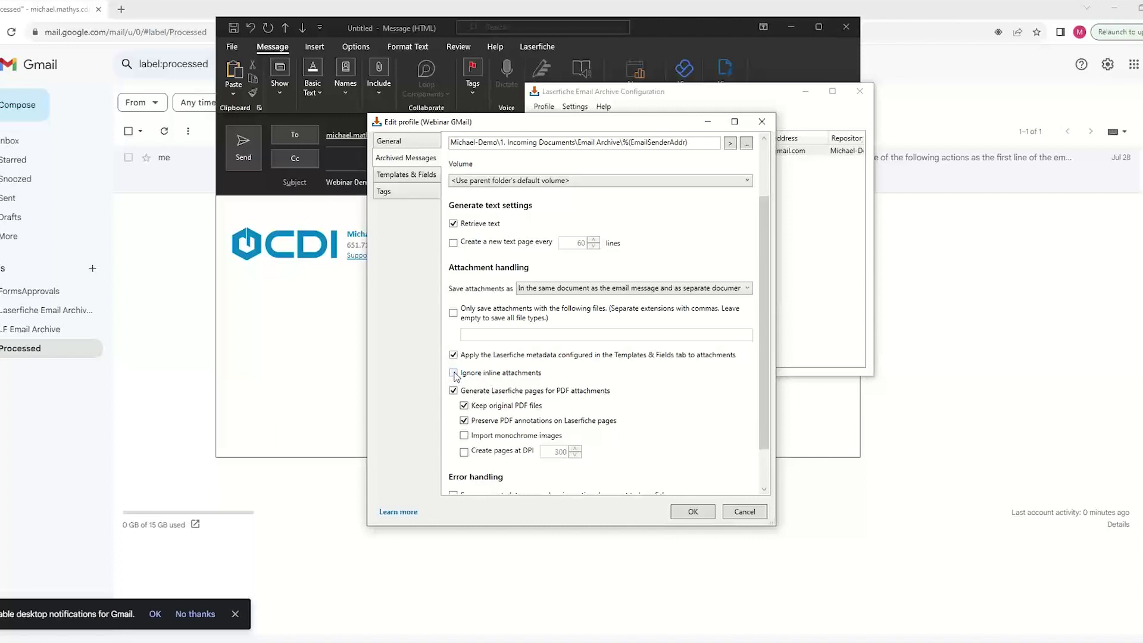
{"action": "left_click", "coordinate": [693, 512]}
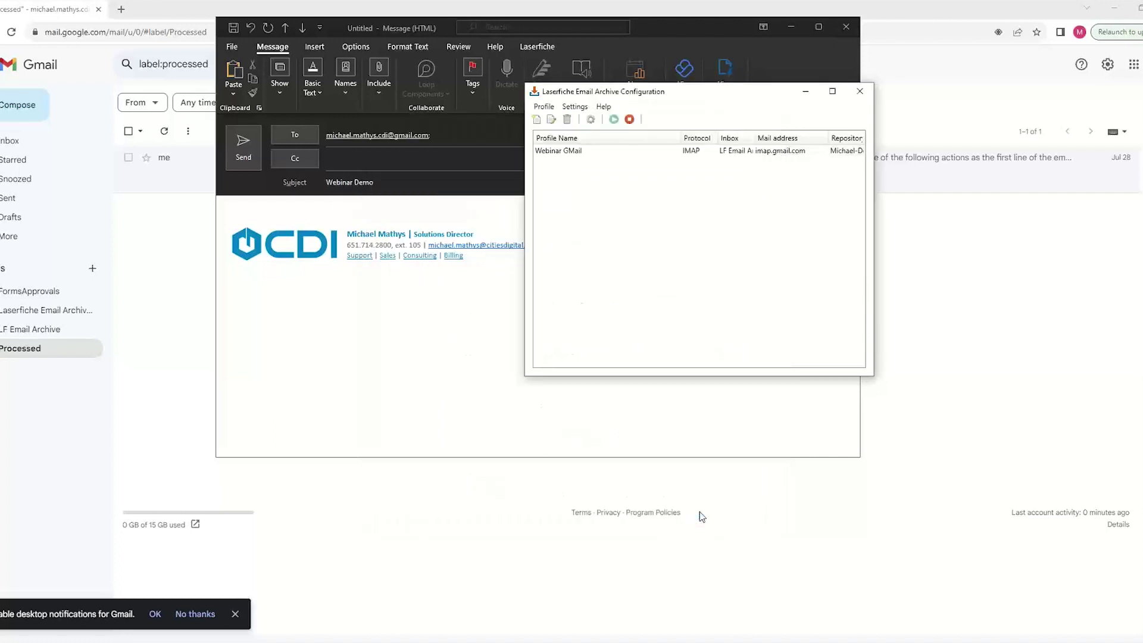
Write 'The CDI Logo will be imported as a separate document.' above the signature
{"action": "left_click", "coordinate": [270, 251]}
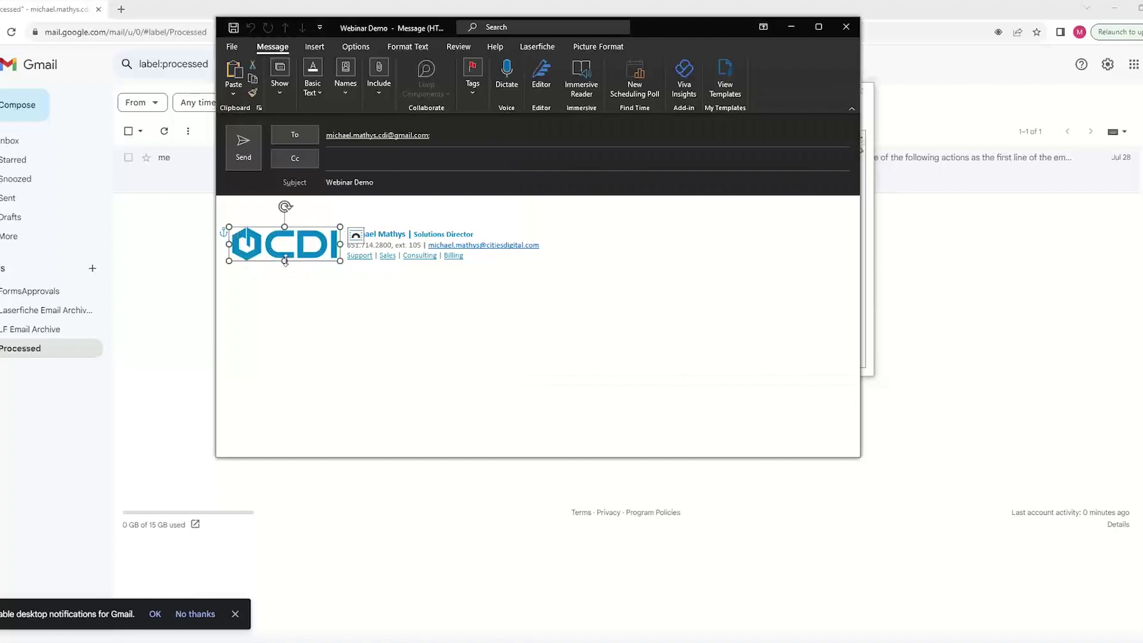
{"action": "left_click", "coordinate": [595, 213]}
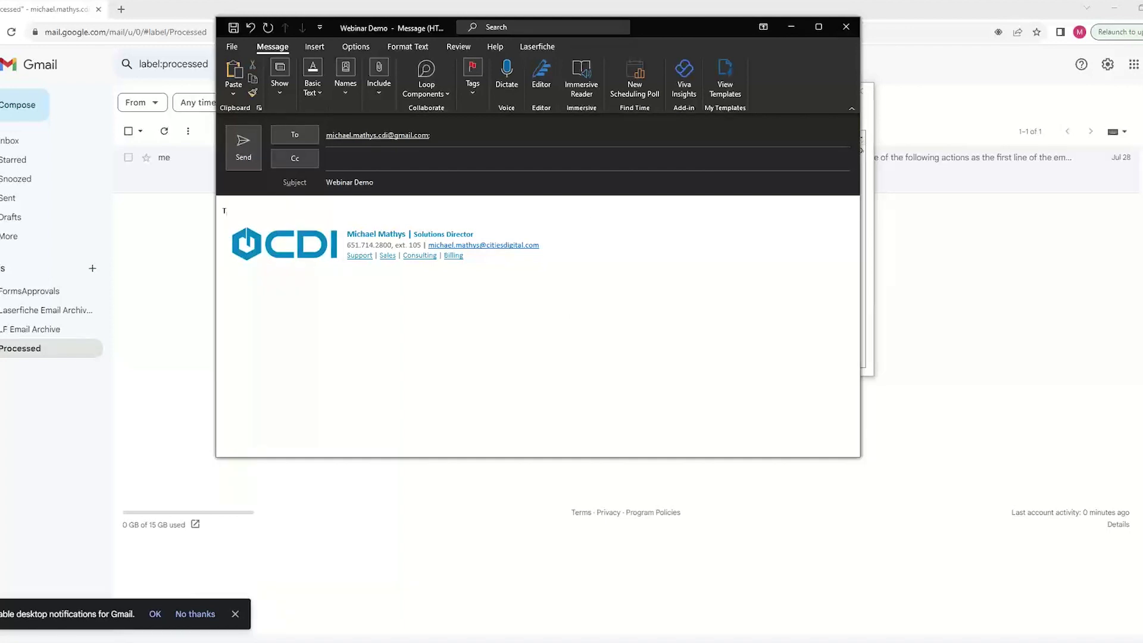
{"action": "type", "text": "The CDI Logo"}
{"action": "type", "text": " will be imported "}
{"action": "type", "text": "as a separate fil"}
{"action": "key", "text": "BackSpace"}
{"action": "key", "text": "BackSpace"}
{"action": "key", "text": "BackSpace"}
{"action": "type", "text": "document."}
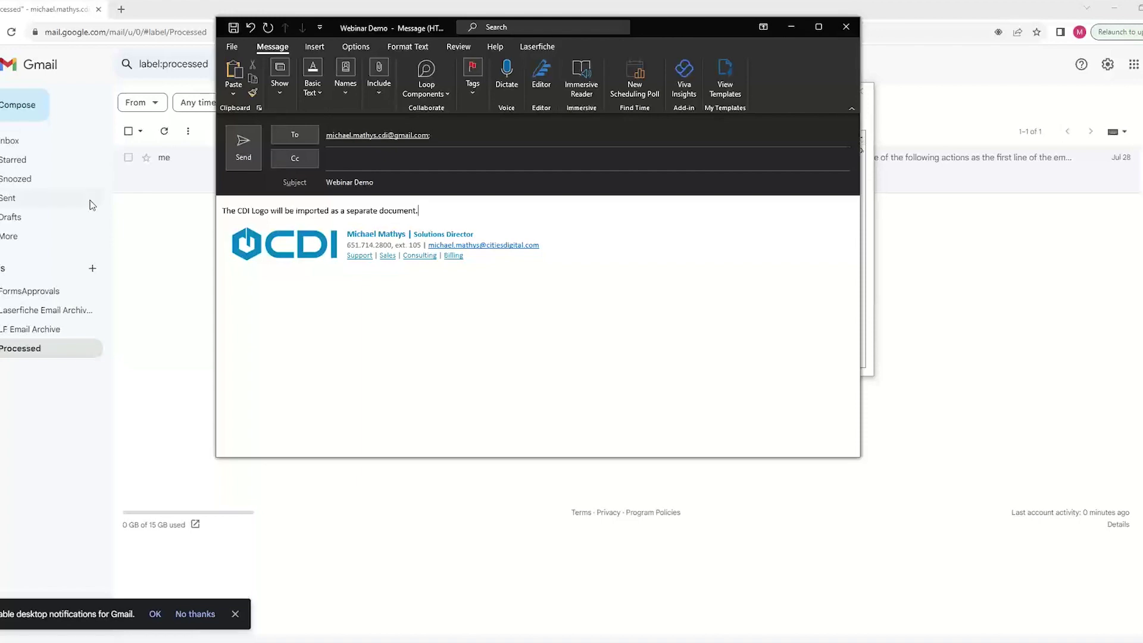
{"action": "left_click", "coordinate": [1116, 9]}
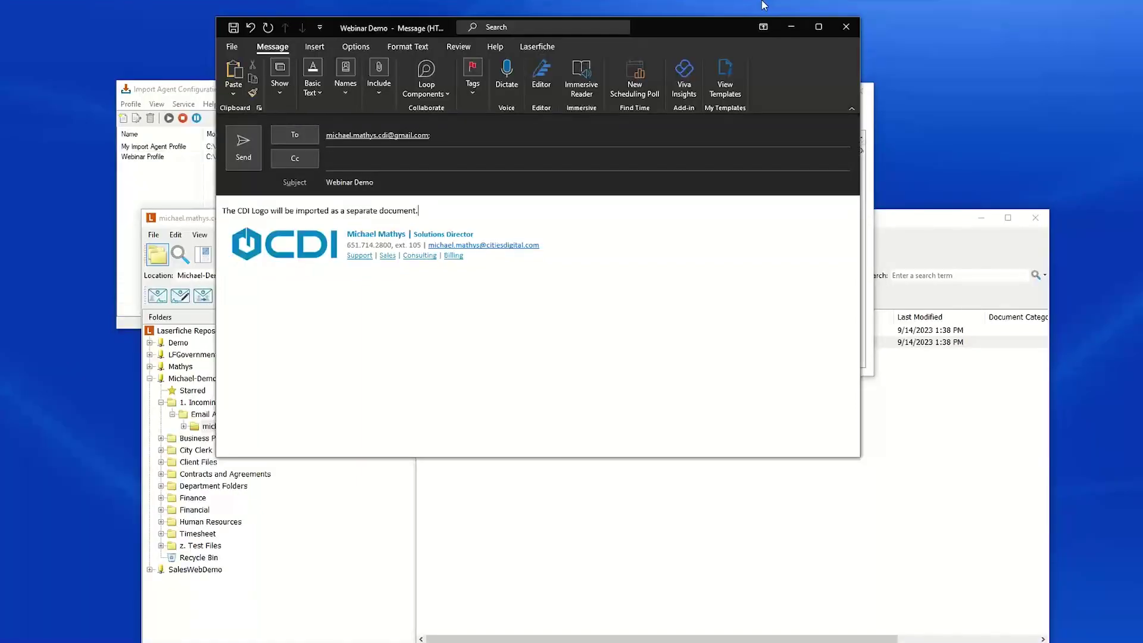
Attach SAMPLE 2.tif and SAMPLE 6.pdf to the Webinar Demo email and send it
{"action": "left_click", "coordinate": [784, 30]}
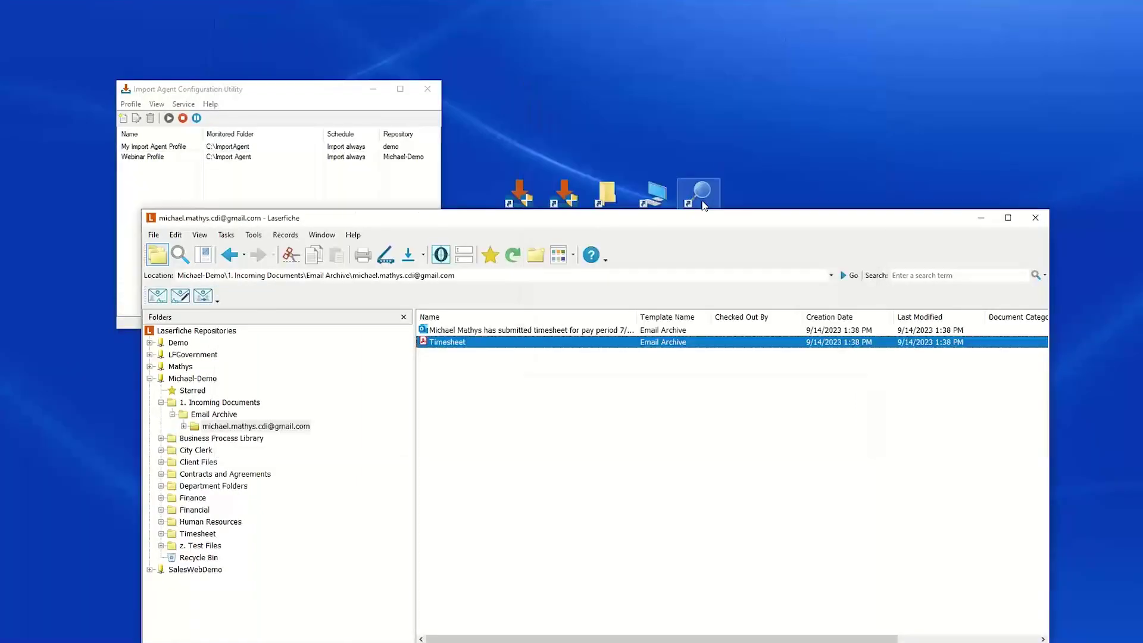
{"action": "double_click", "coordinate": [700, 191]}
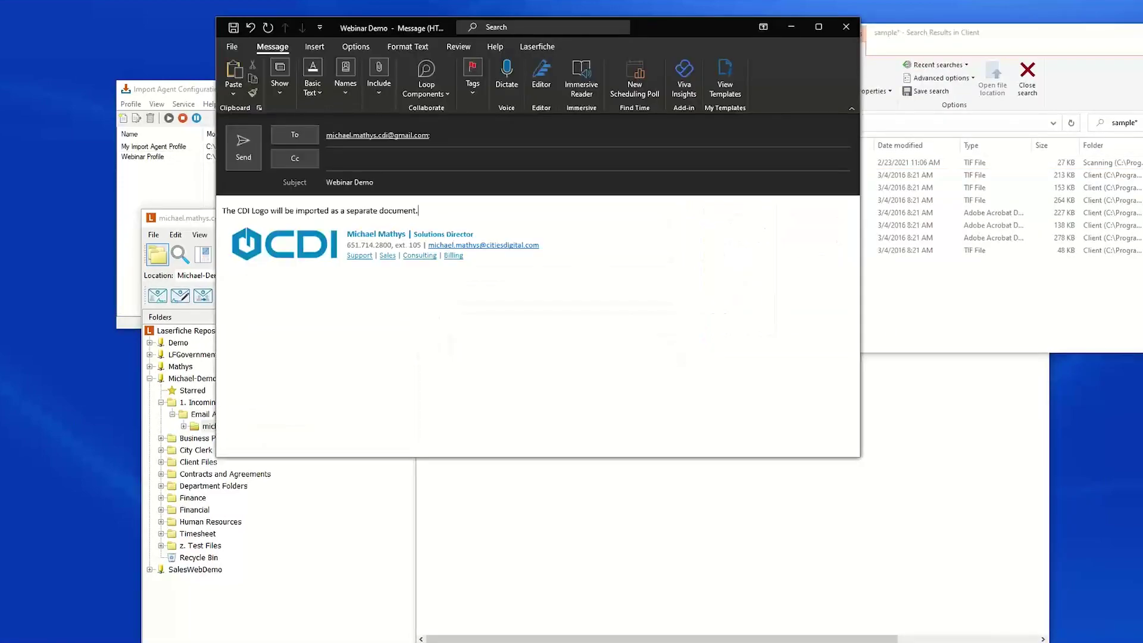
{"action": "left_click", "coordinate": [953, 214]}
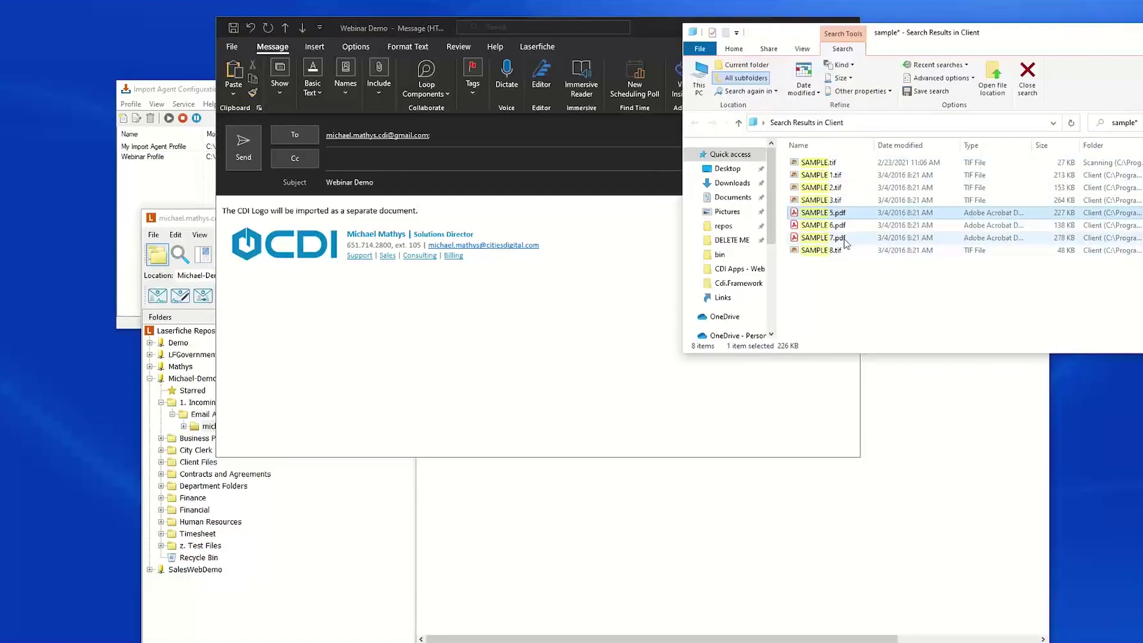
{"action": "left_click", "coordinate": [862, 227]}
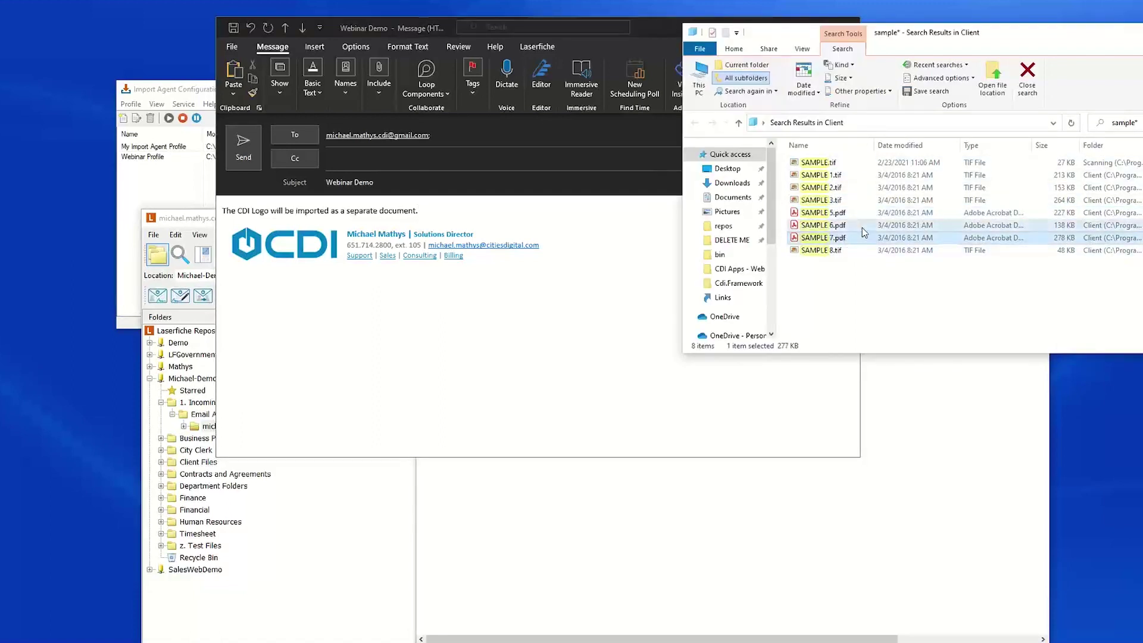
{"action": "left_click", "coordinate": [827, 188], "text": "ctrl"}
{"action": "left_click_drag", "start_coordinate": [826, 189], "coordinate": [582, 221]}
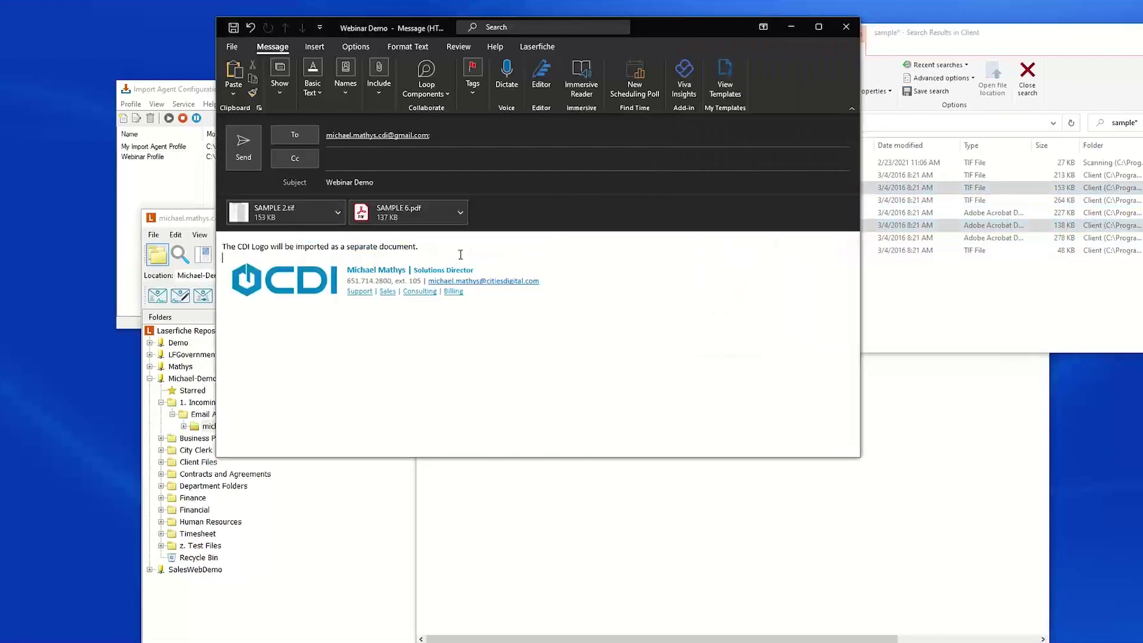
{"action": "left_click", "coordinate": [241, 143]}
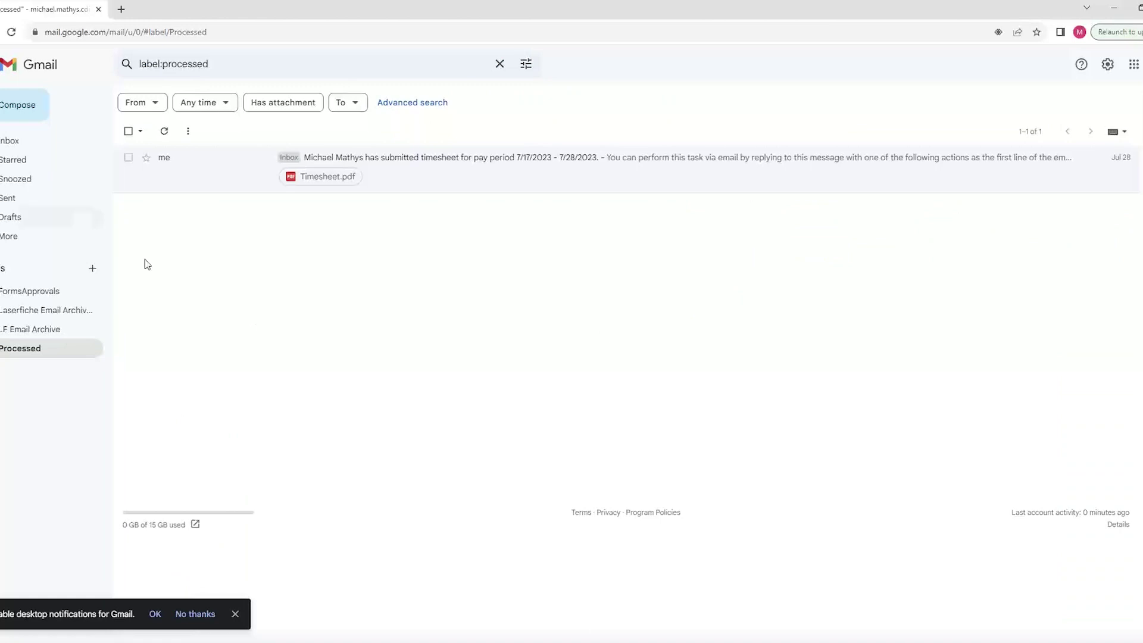
Drag the Webinar Demo email onto the LF Email Archive label and view that label's contents
{"action": "left_click", "coordinate": [36, 150]}
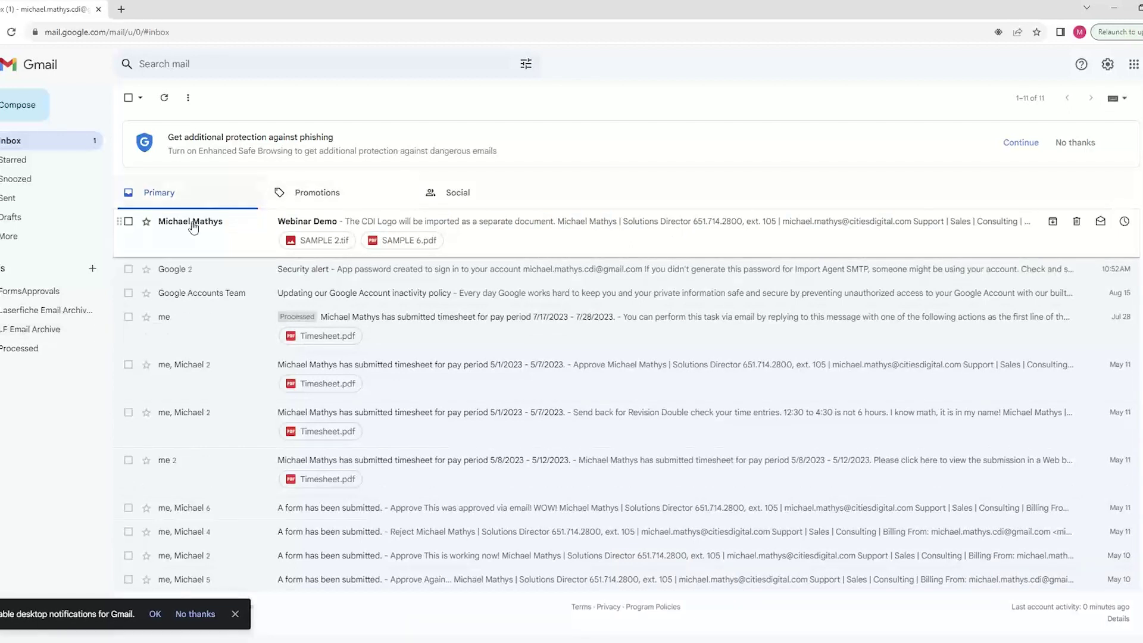
{"action": "left_click_drag", "start_coordinate": [194, 238], "coordinate": [31, 334]}
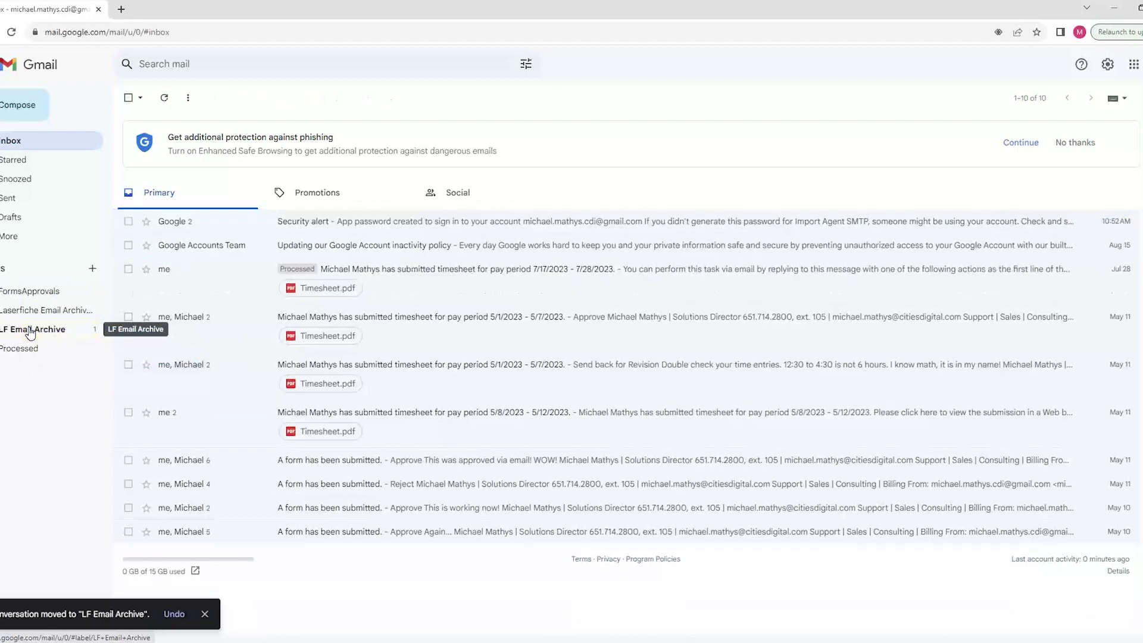
{"action": "left_click", "coordinate": [31, 333]}
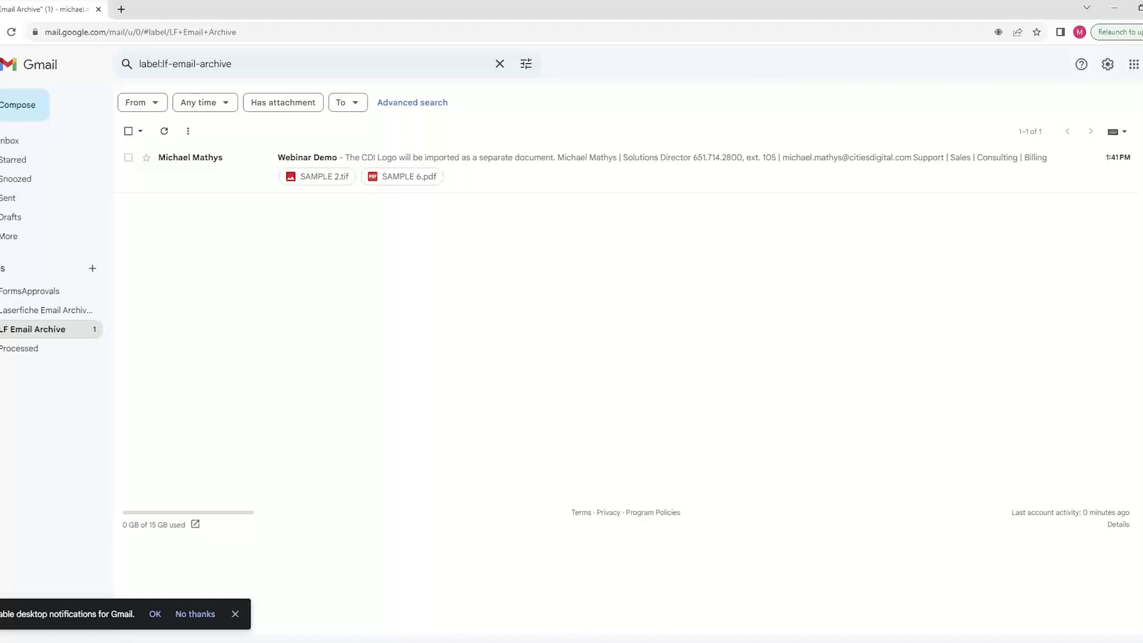
{"action": "key", "text": "alt+Tab"}
{"action": "left_click", "coordinate": [788, 439]}
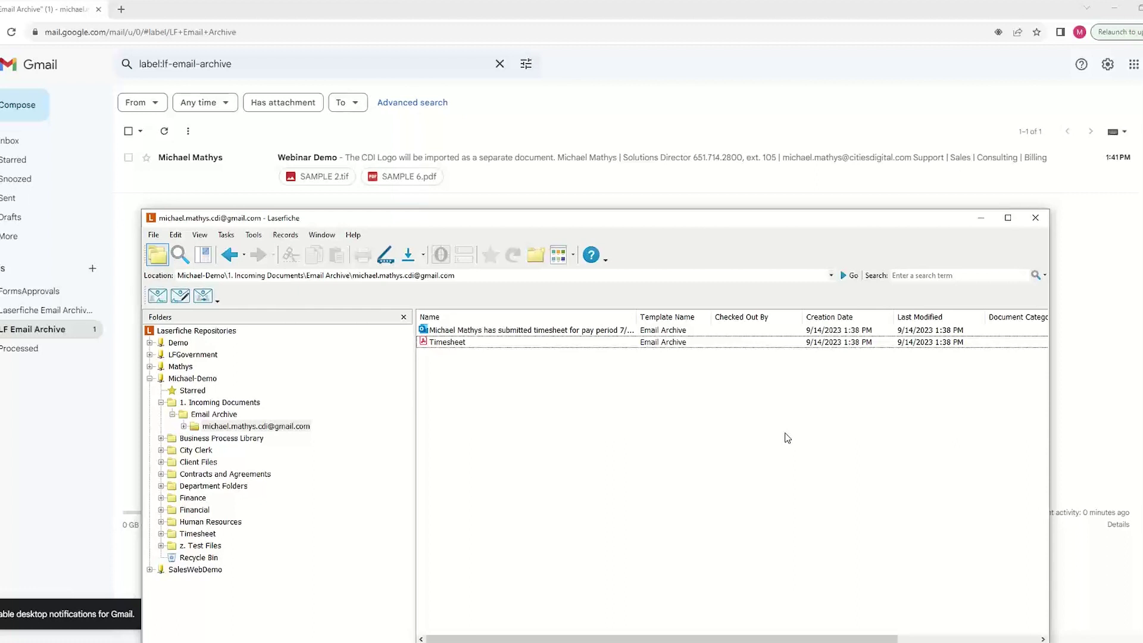
Refresh Laserfiche and Gmail's LF Email Archive label, confirming the Webinar Demo email is gone
{"action": "key", "text": "F5"}
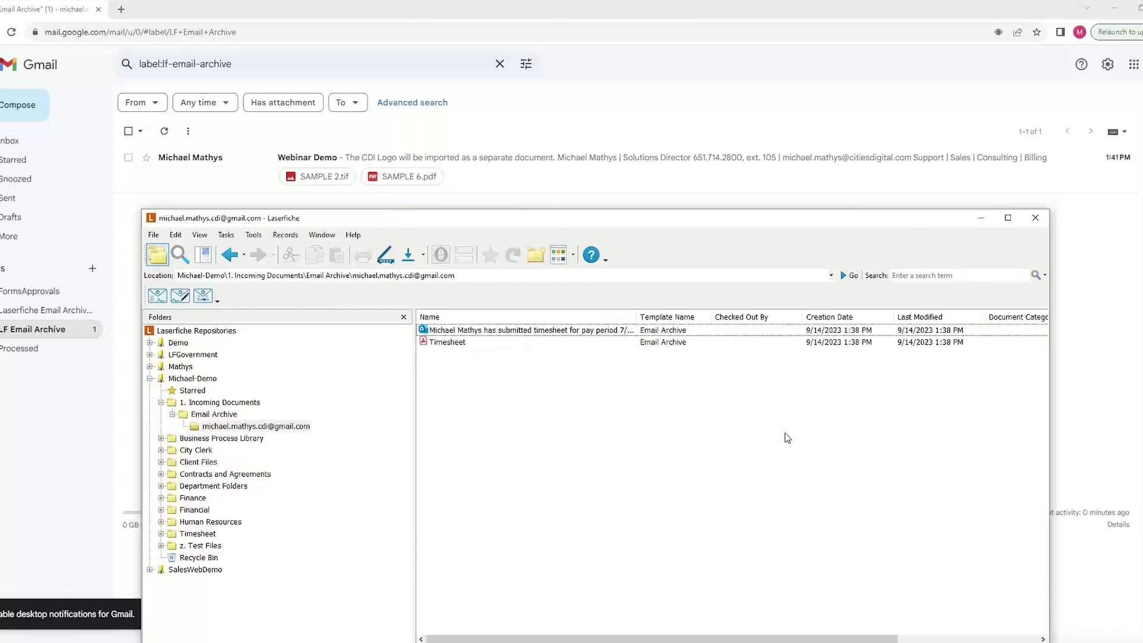
{"action": "left_click", "coordinate": [165, 132]}
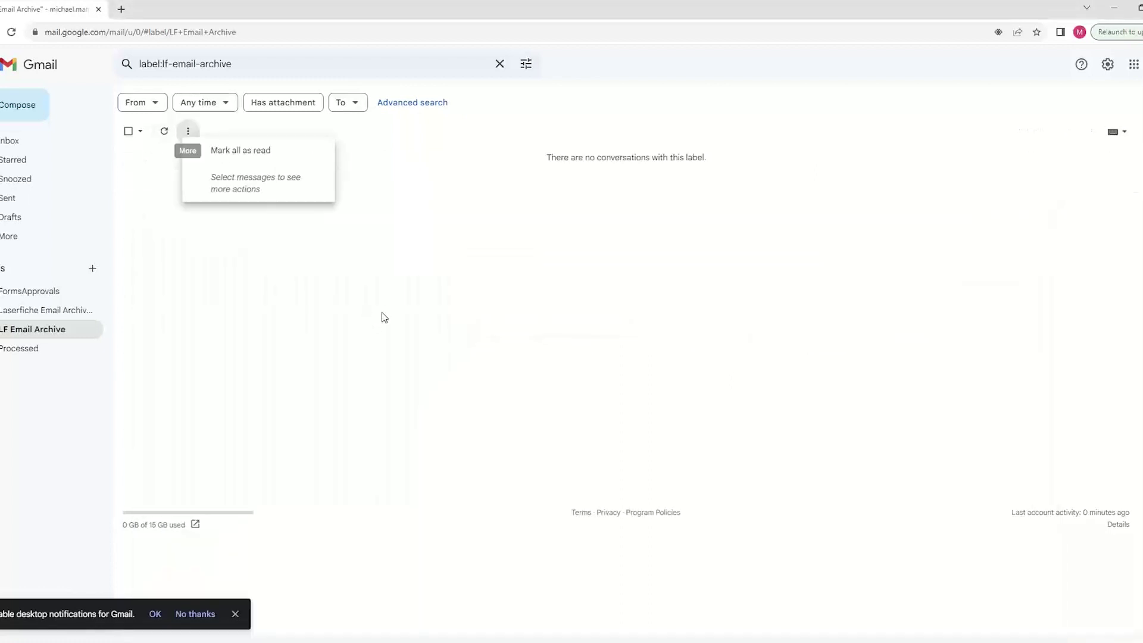
{"action": "key", "text": "alt+Tab"}
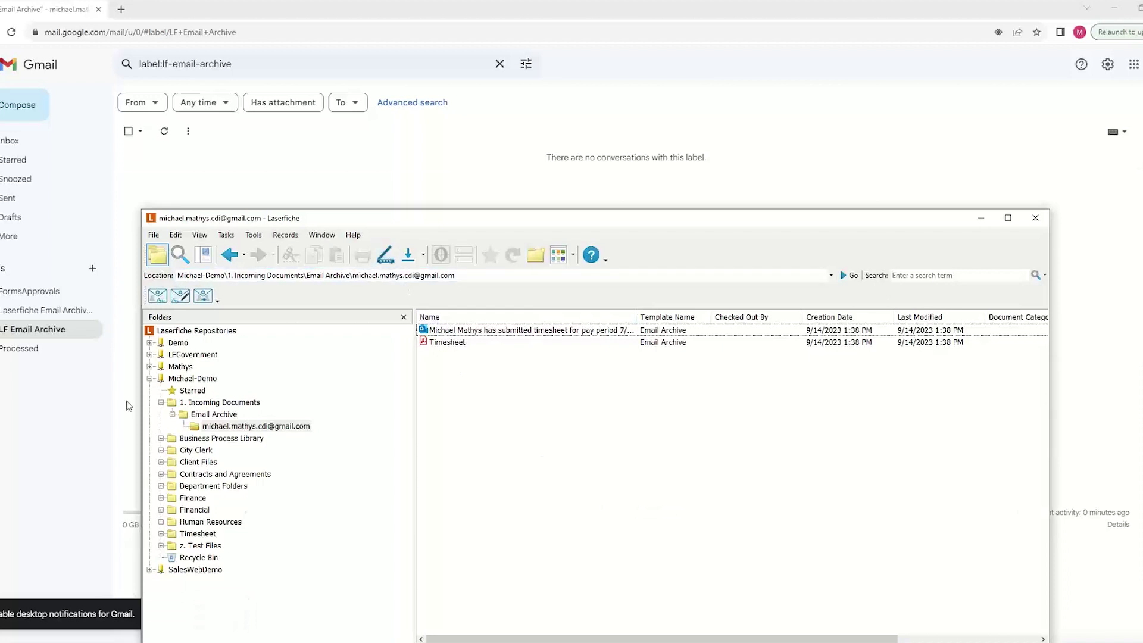
Open the new second sender folder under Email Archive to list its archived documents
{"action": "left_click", "coordinate": [213, 415]}
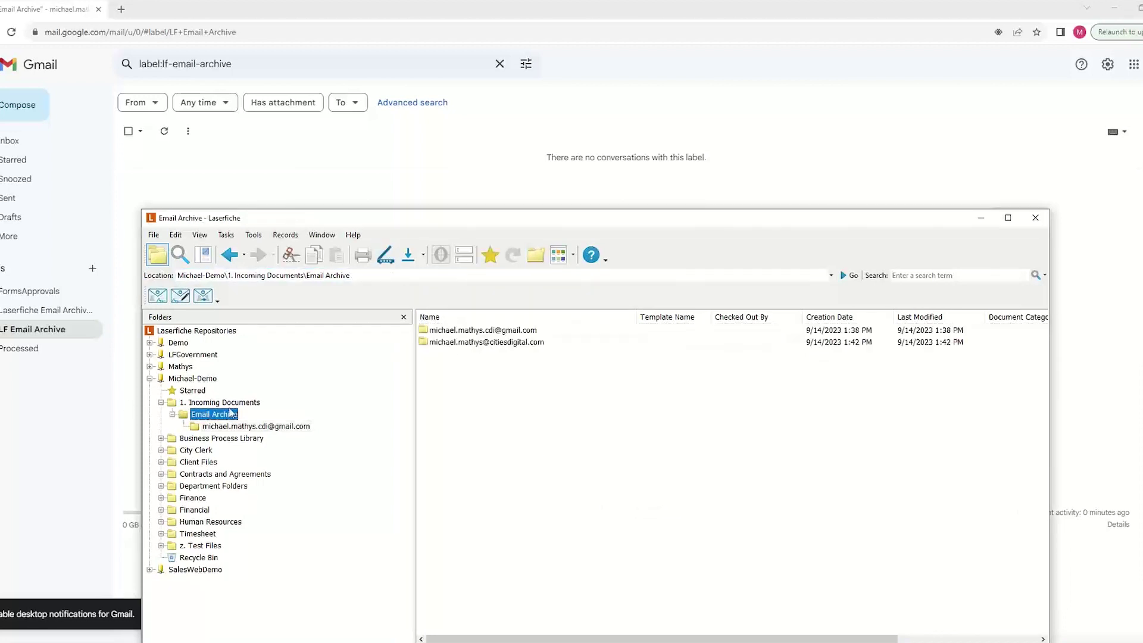
{"action": "left_click", "coordinate": [496, 329]}
{"action": "left_click", "coordinate": [430, 344]}
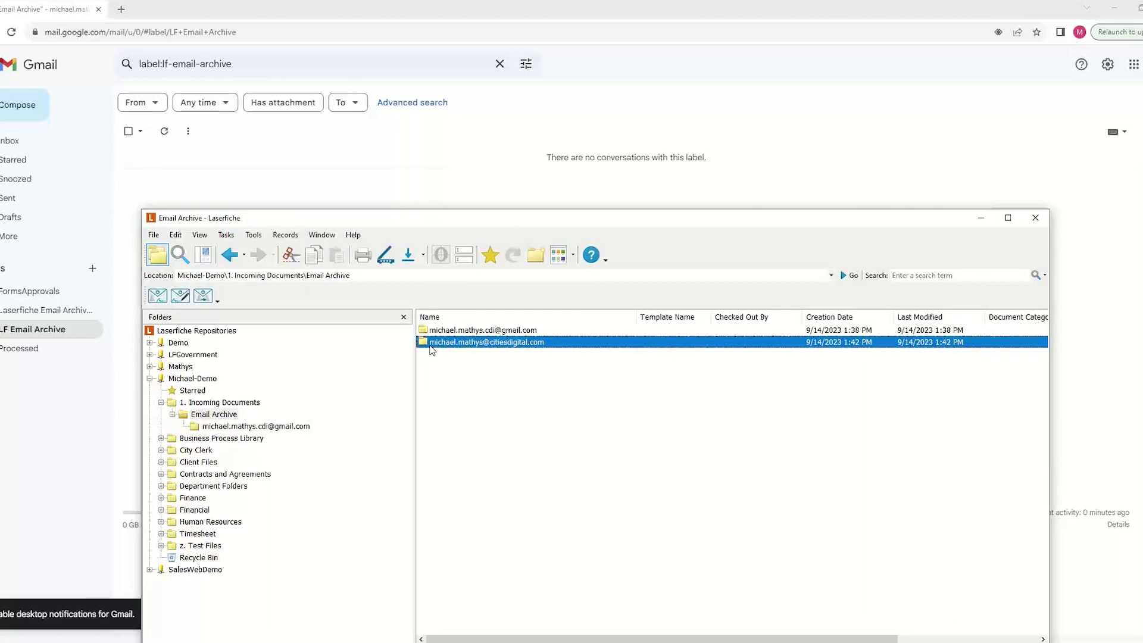
{"action": "double_click", "coordinate": [500, 344]}
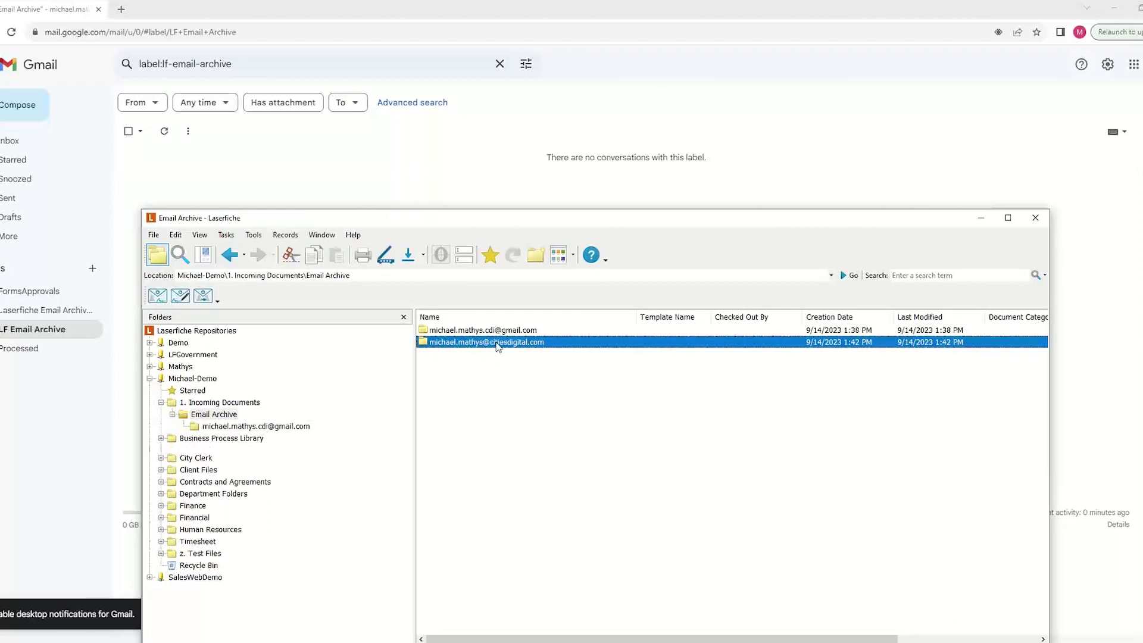
Start renaming image001, then cancel, leaving its name unchanged
{"action": "right_click", "coordinate": [489, 334]}
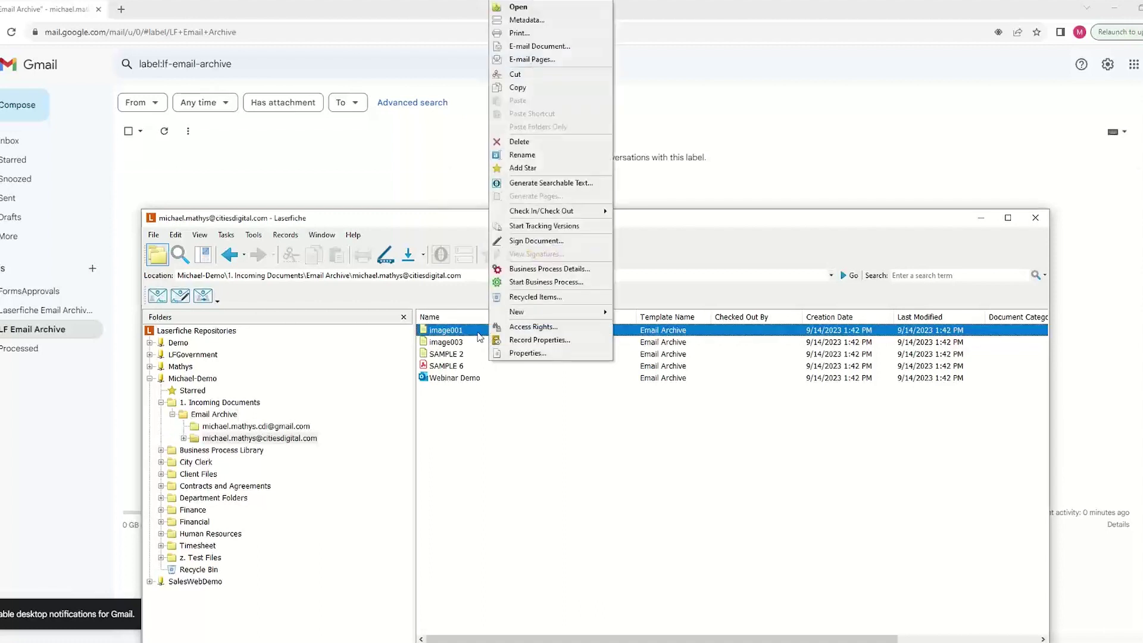
{"action": "left_click", "coordinate": [475, 334]}
{"action": "left_click", "coordinate": [518, 336]}
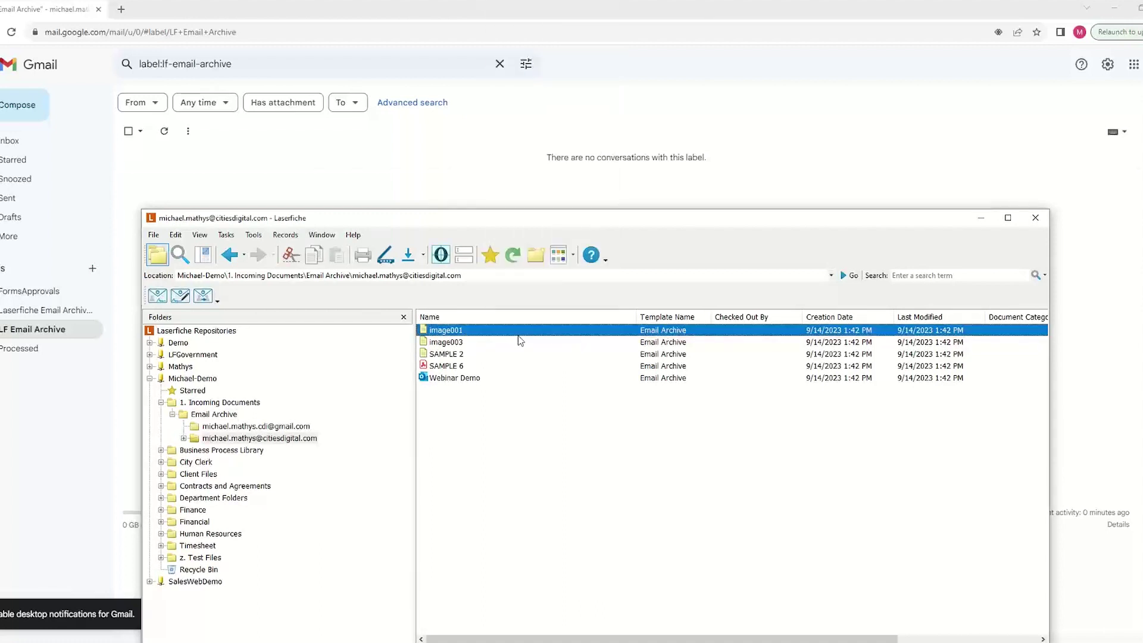
View the archived image001 and image003 (CDI logo) documents in the viewer
{"action": "double_click", "coordinate": [519, 335]}
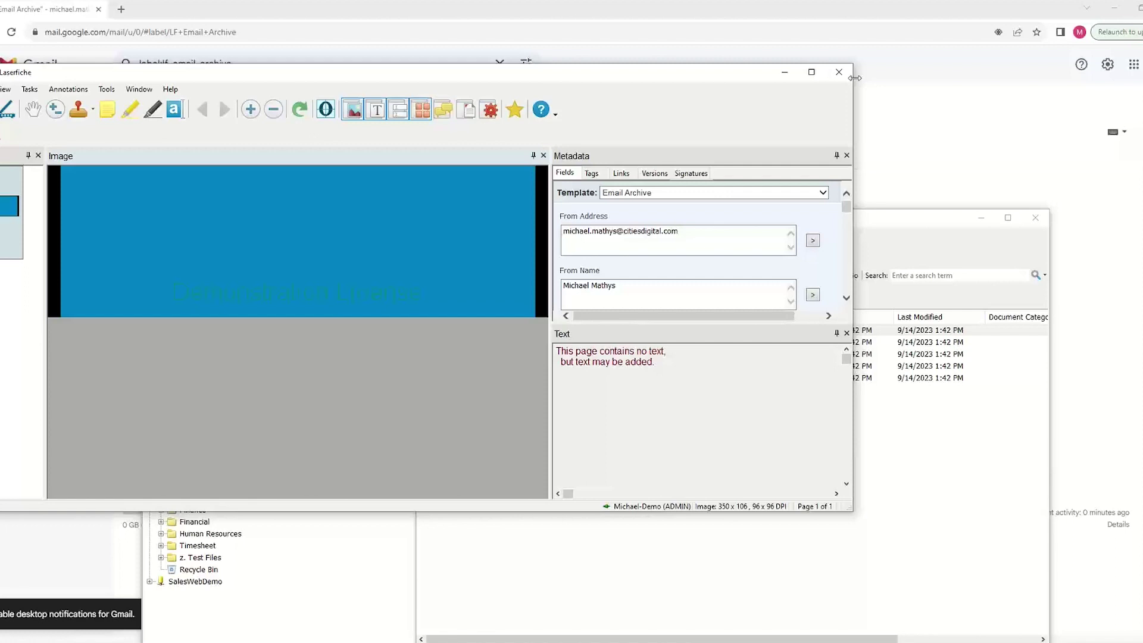
{"action": "left_click", "coordinate": [839, 72]}
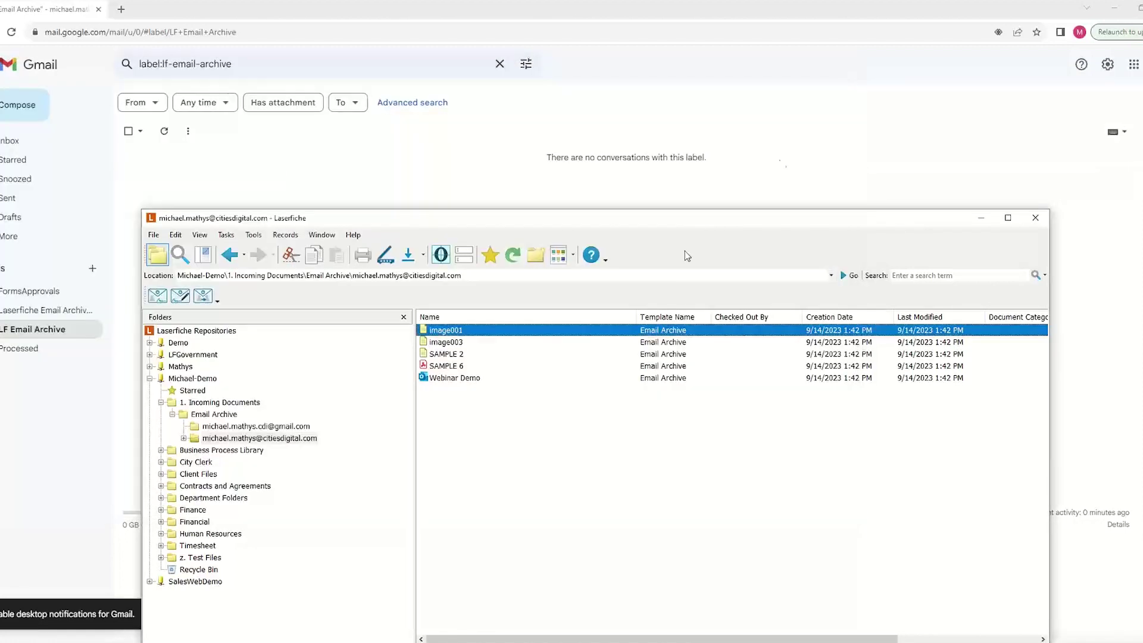
{"action": "double_click", "coordinate": [442, 343]}
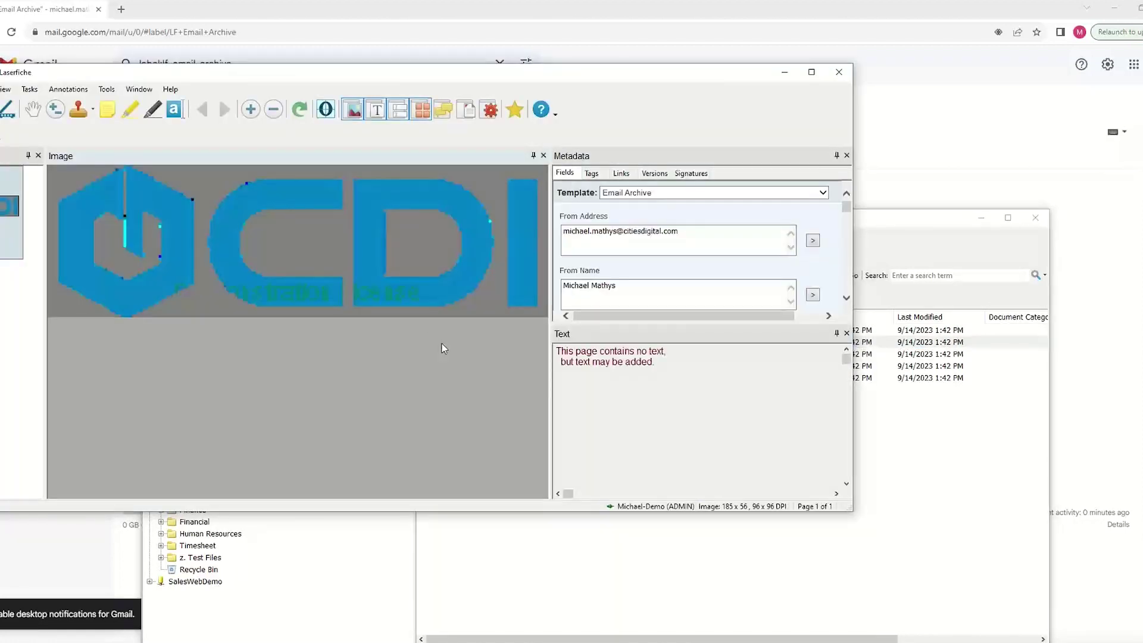
{"action": "left_click", "coordinate": [839, 72]}
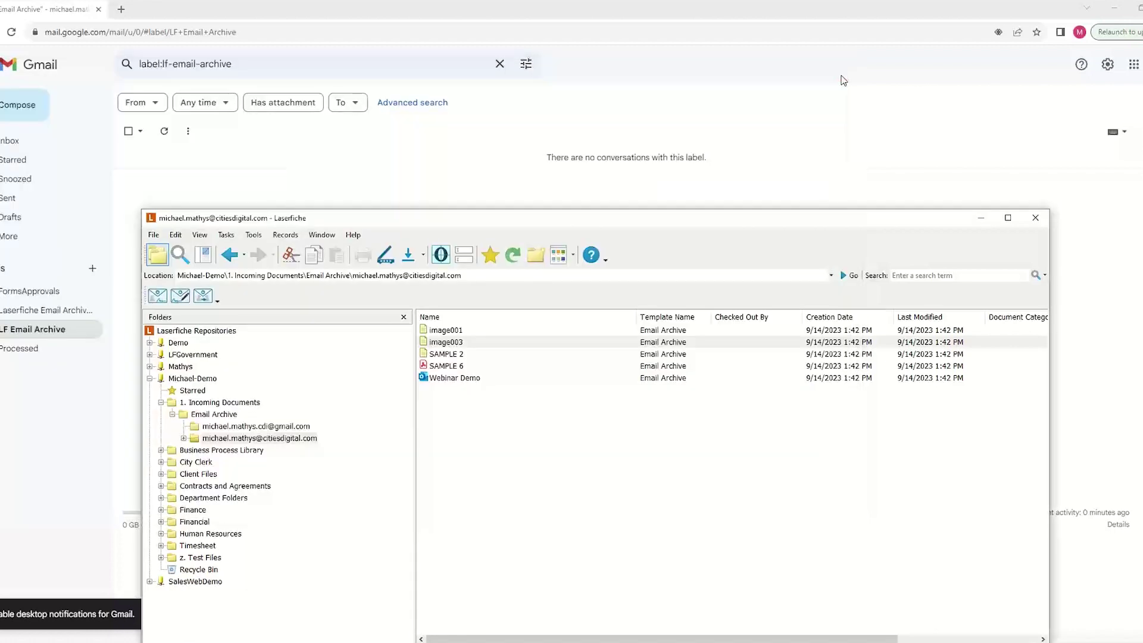
Check the SAMPLE 2 and SAMPLE 6 pages, then minimize Laserfiche and Chrome
{"action": "double_click", "coordinate": [459, 356]}
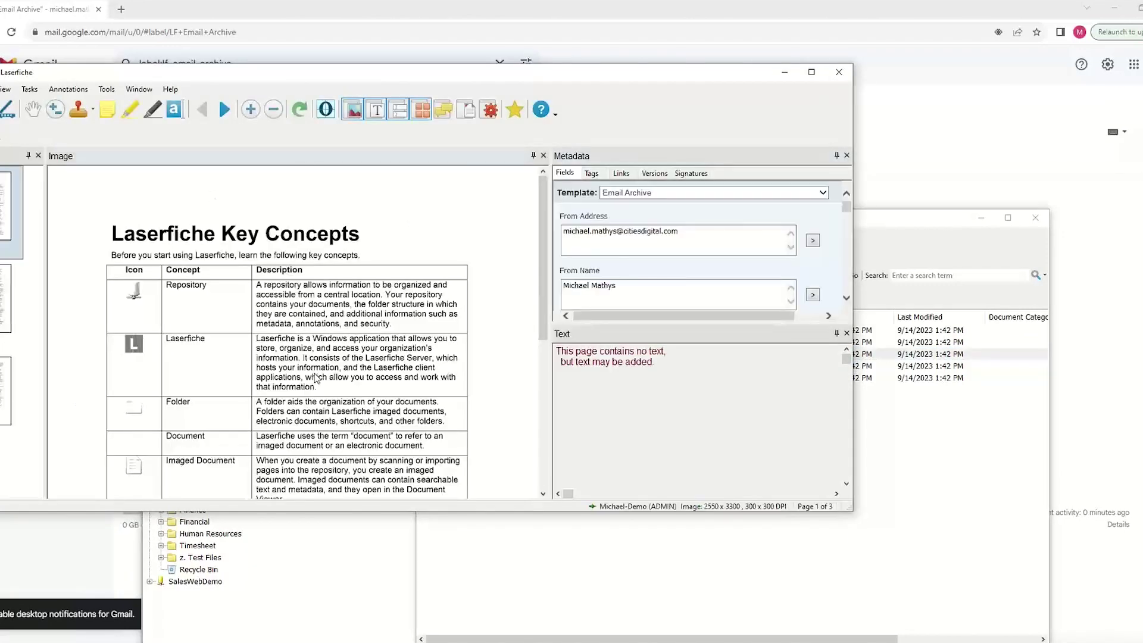
{"action": "left_click", "coordinate": [838, 72]}
{"action": "double_click", "coordinate": [474, 370]}
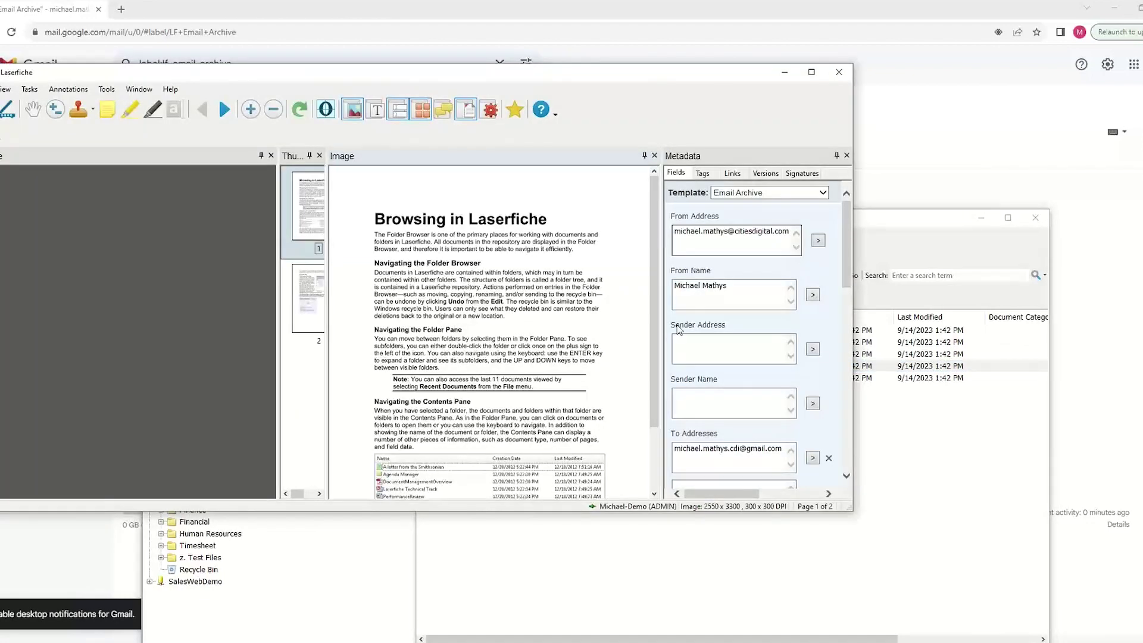
{"action": "left_click", "coordinate": [839, 73]}
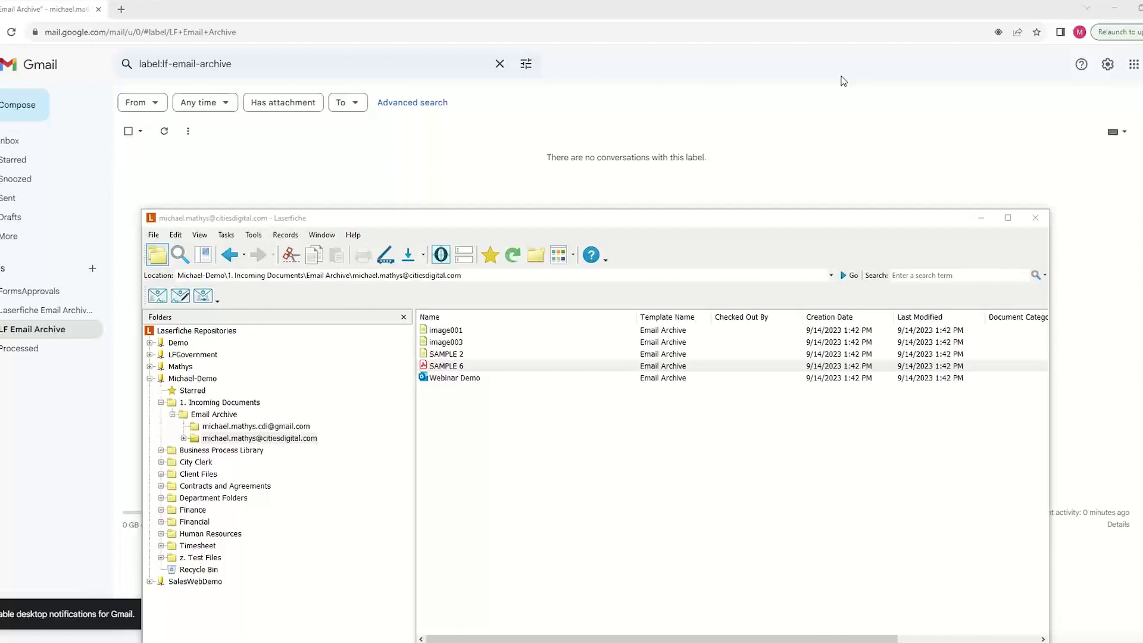
{"action": "left_click", "coordinate": [981, 217]}
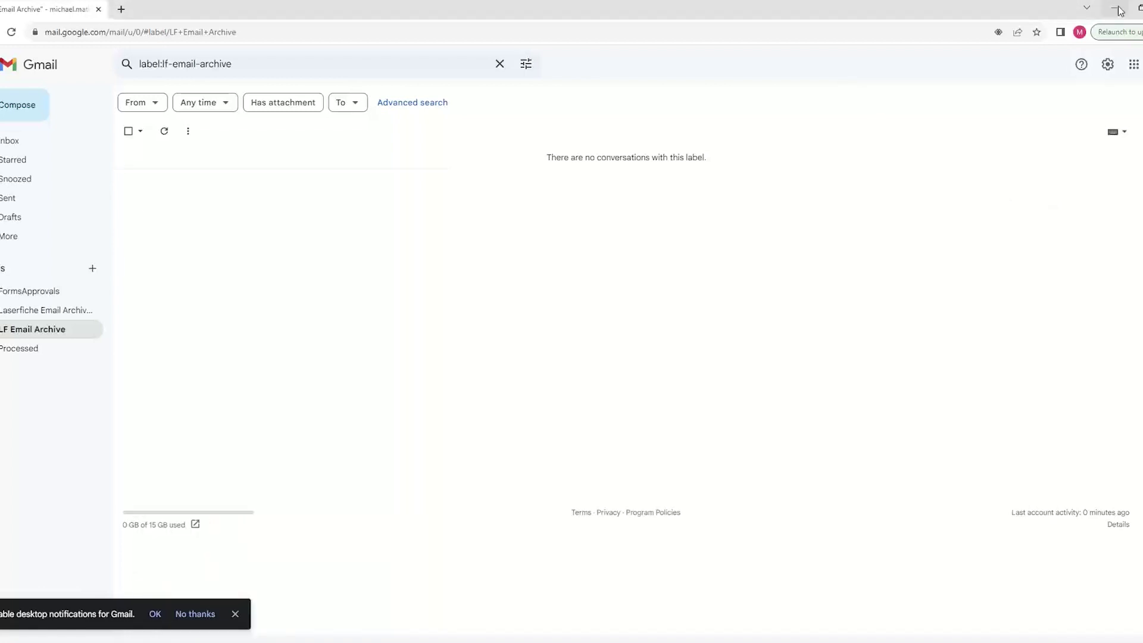
{"action": "left_click", "coordinate": [1117, 9]}
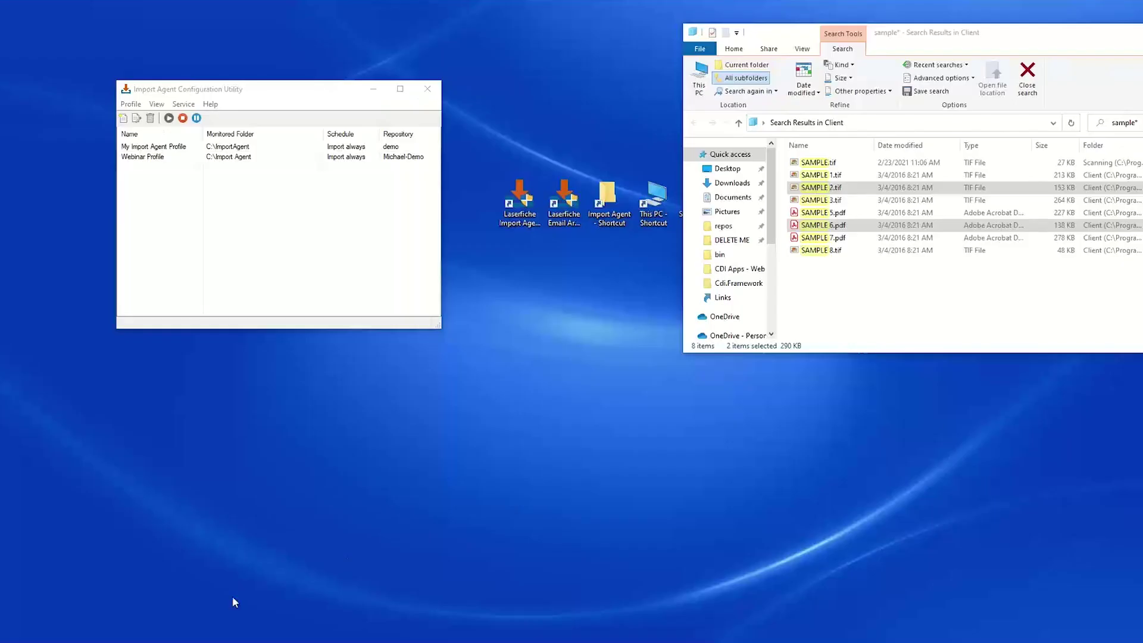